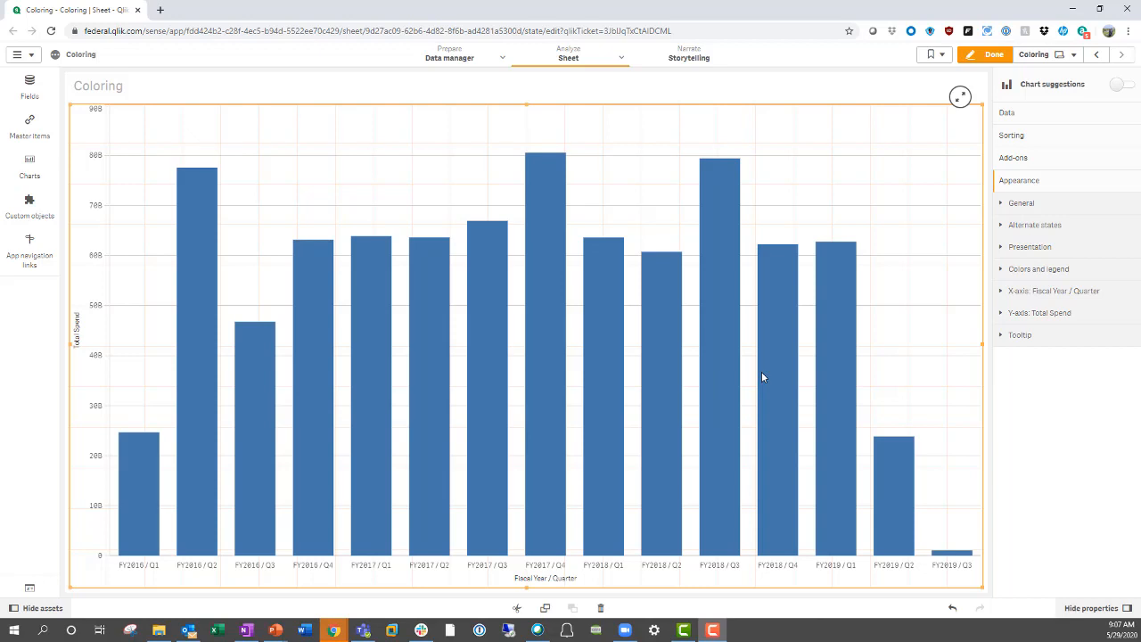
- Switch the bar chart's colors from automatic to custom and color the bars by expression
left_click(1026, 270)
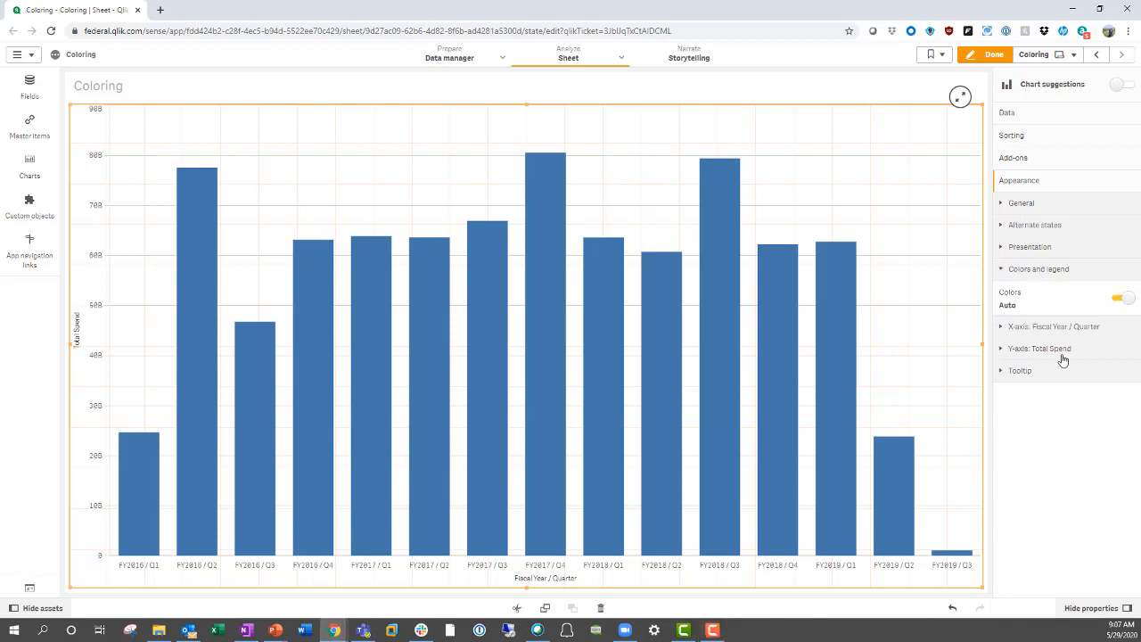
left_click(1119, 299)
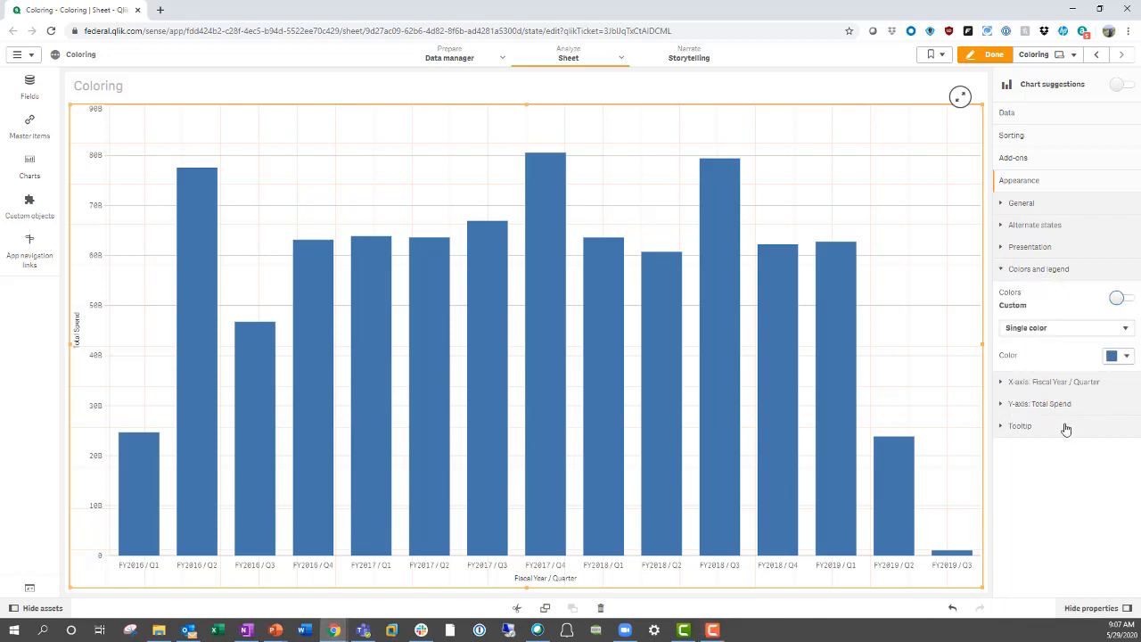
left_click(1071, 332)
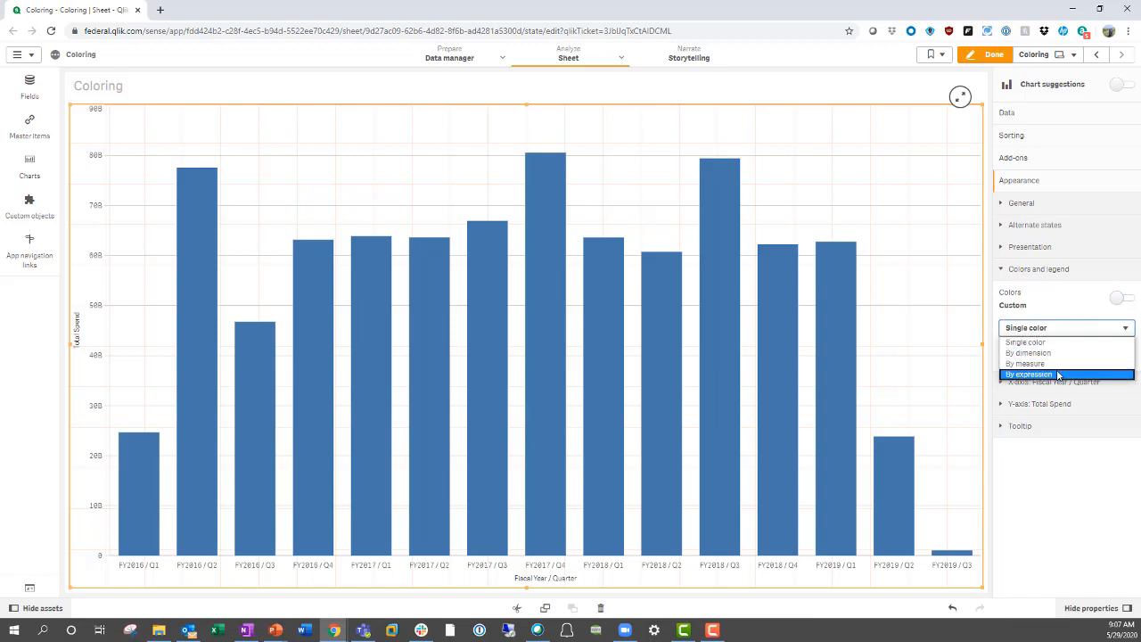
left_click(1058, 374)
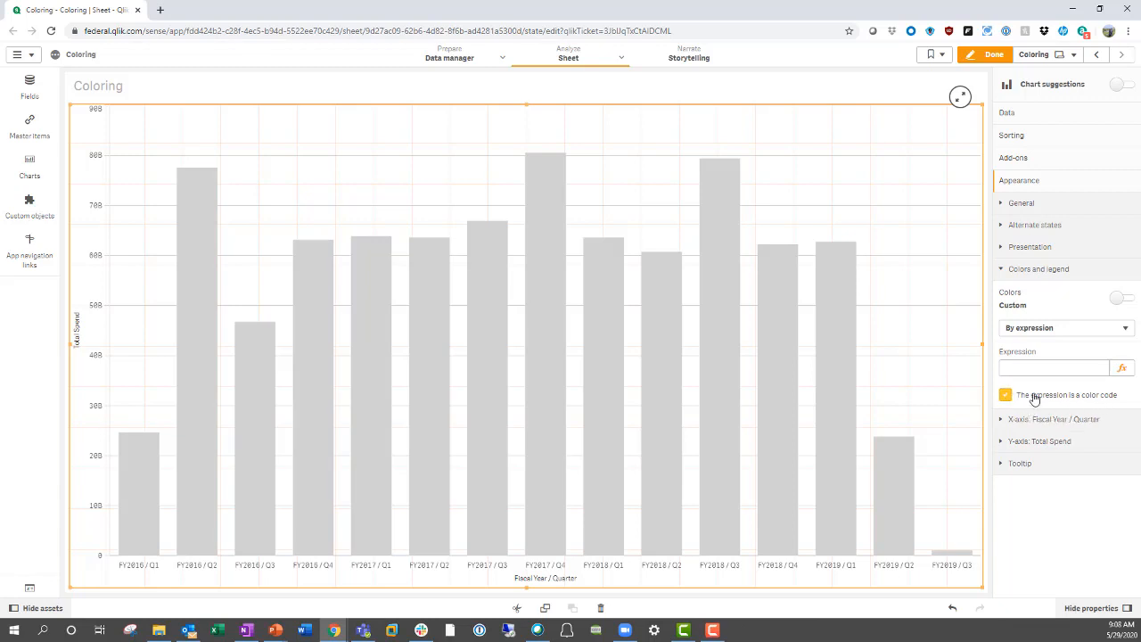
- Enter blue() as the chart's color expression in the expression editor and apply it
left_click(1085, 370)
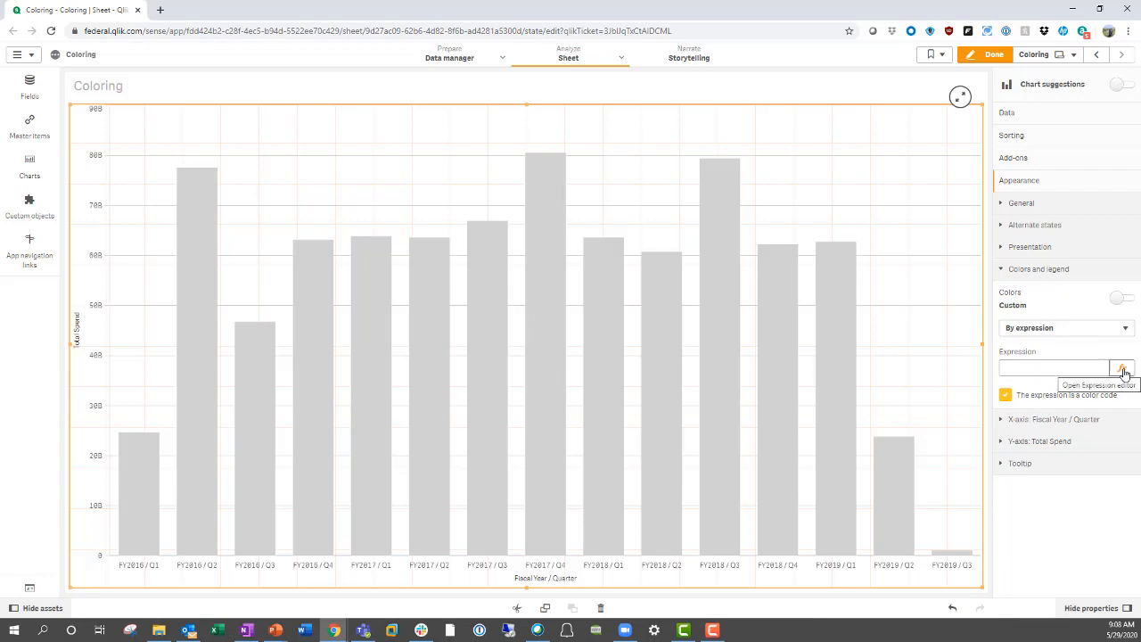
left_click(1123, 370)
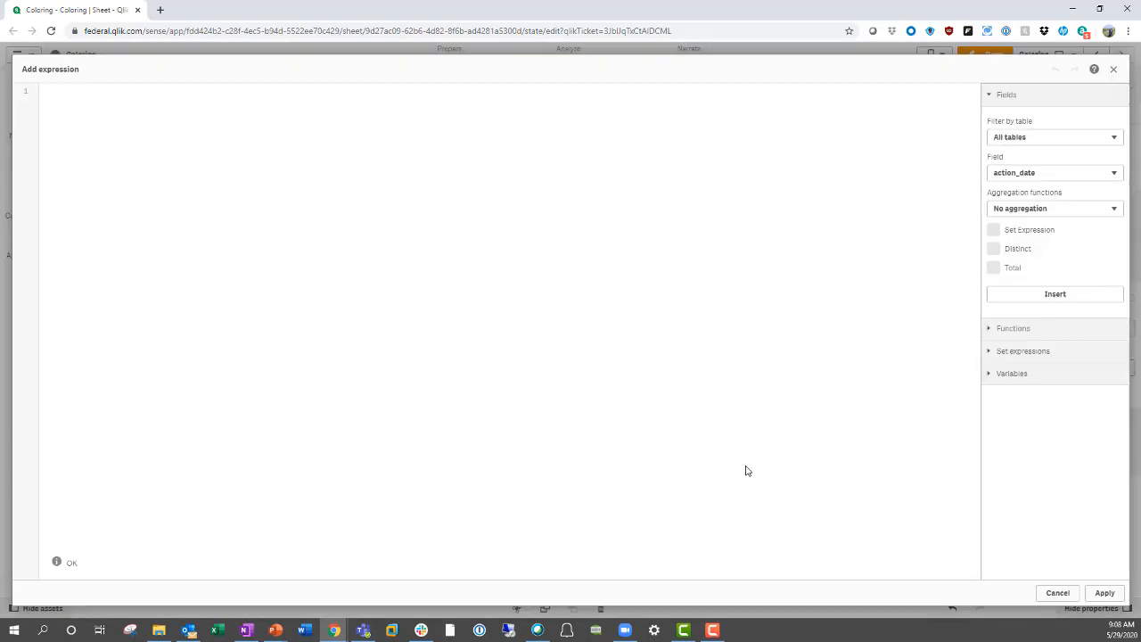
type("blue()")
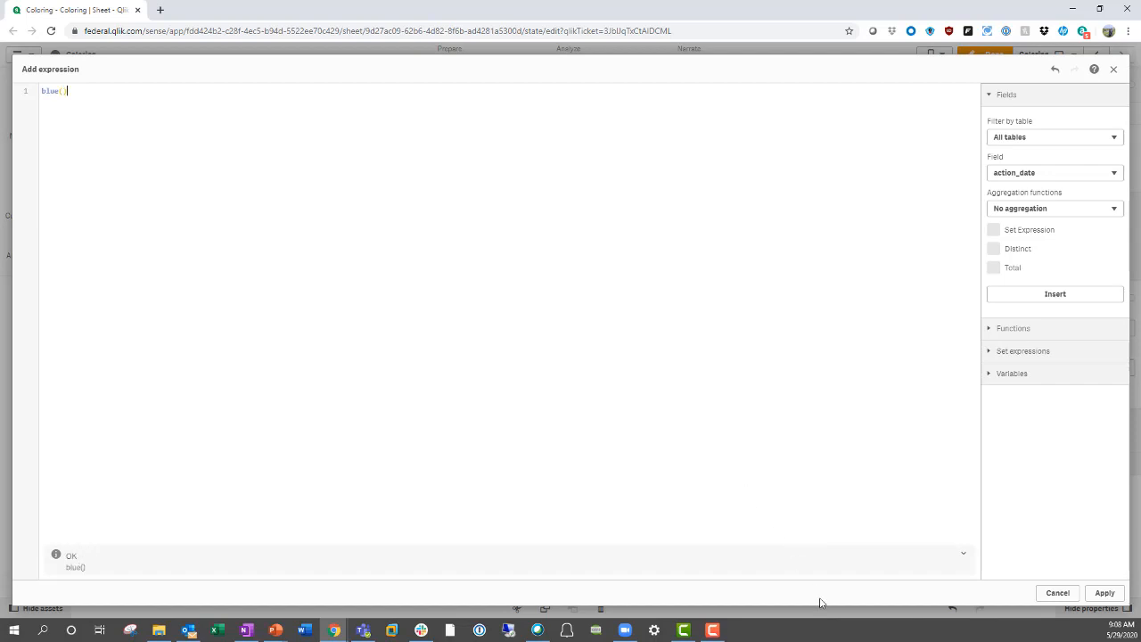
key("ctrl+plus")
key("ctrl+plus")
key("ctrl+plus")
key("ctrl+plus")
key("ctrl+plus")
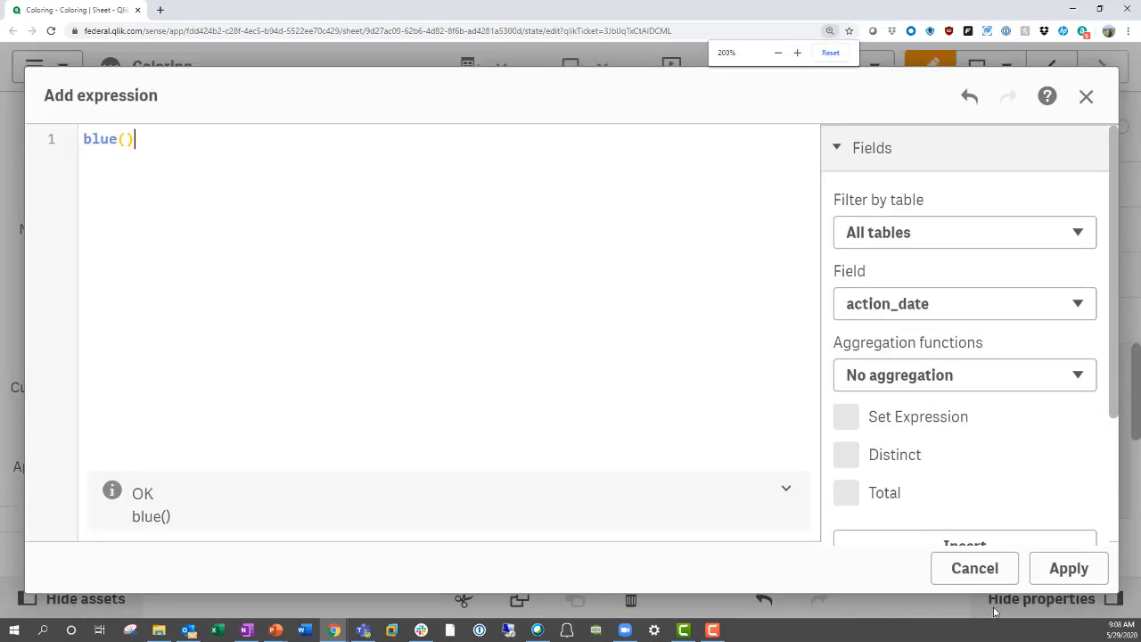
key("ctrl+minus")
key("ctrl+minus")
key("ctrl+minus")
key("ctrl+minus")
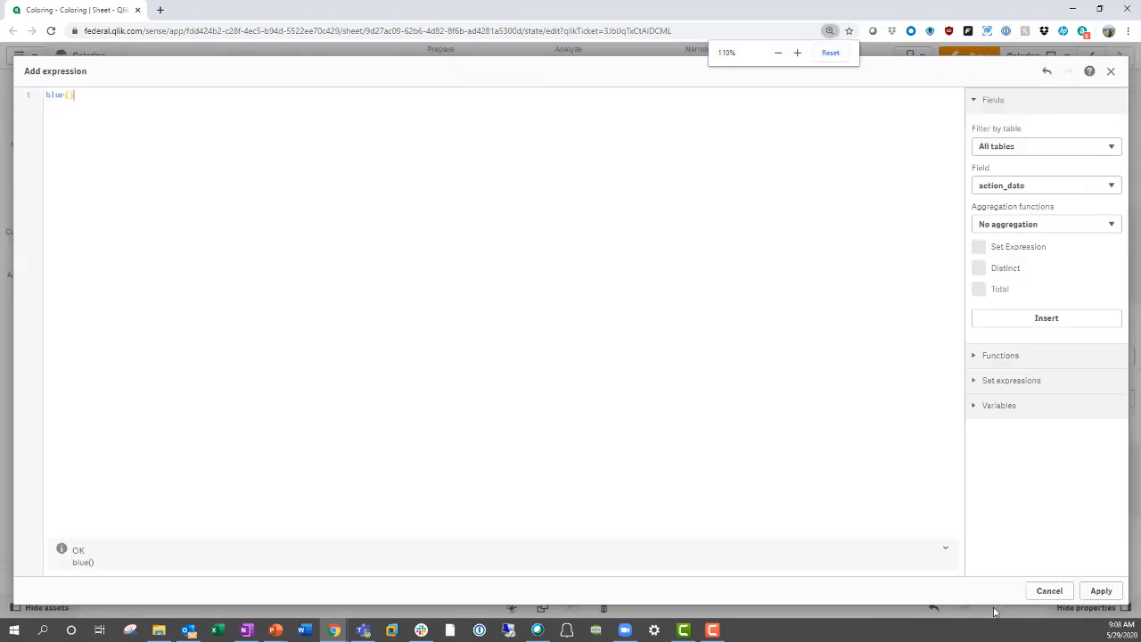
left_click(1103, 590)
key("ctrl+minus")
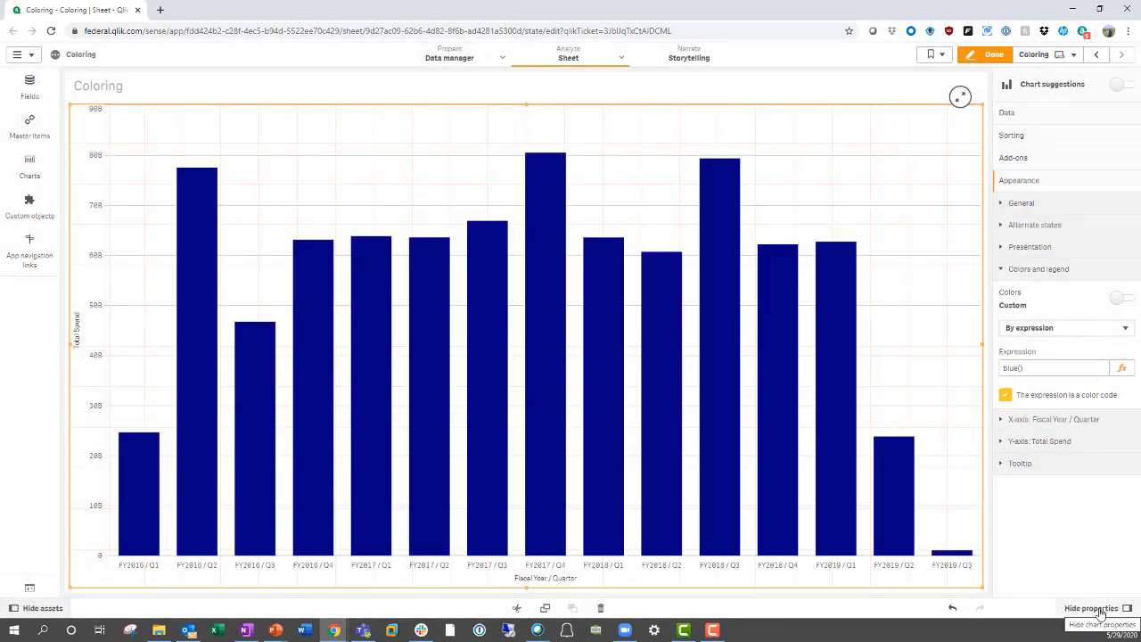
- Change the color function in the chart's color expression to black()
double_click(1012, 369)
type("black")
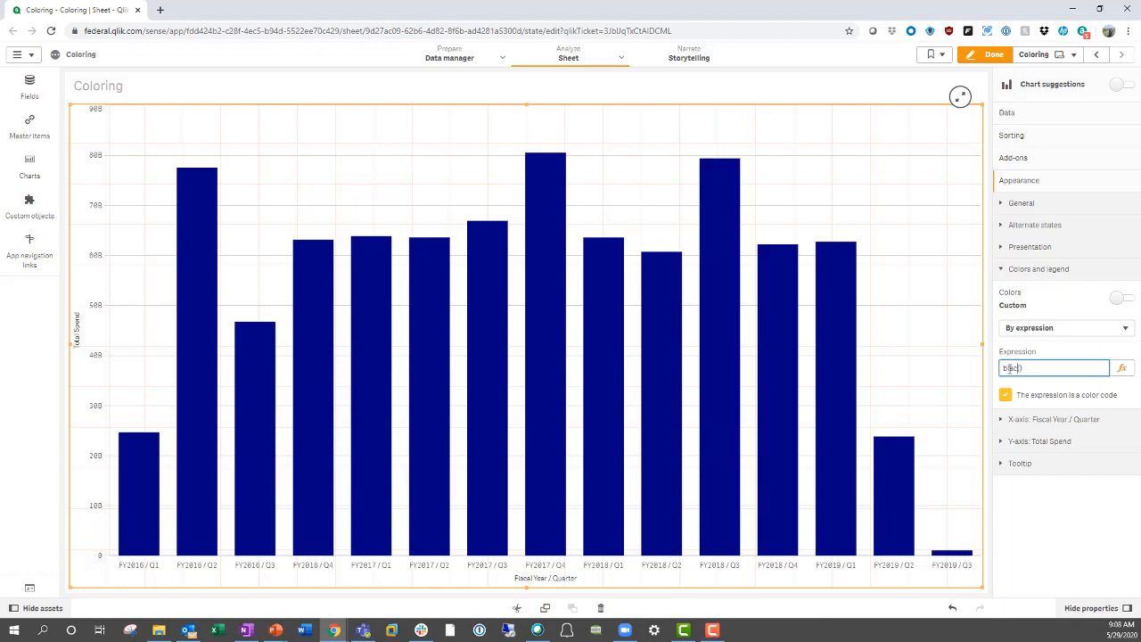
key("Return")
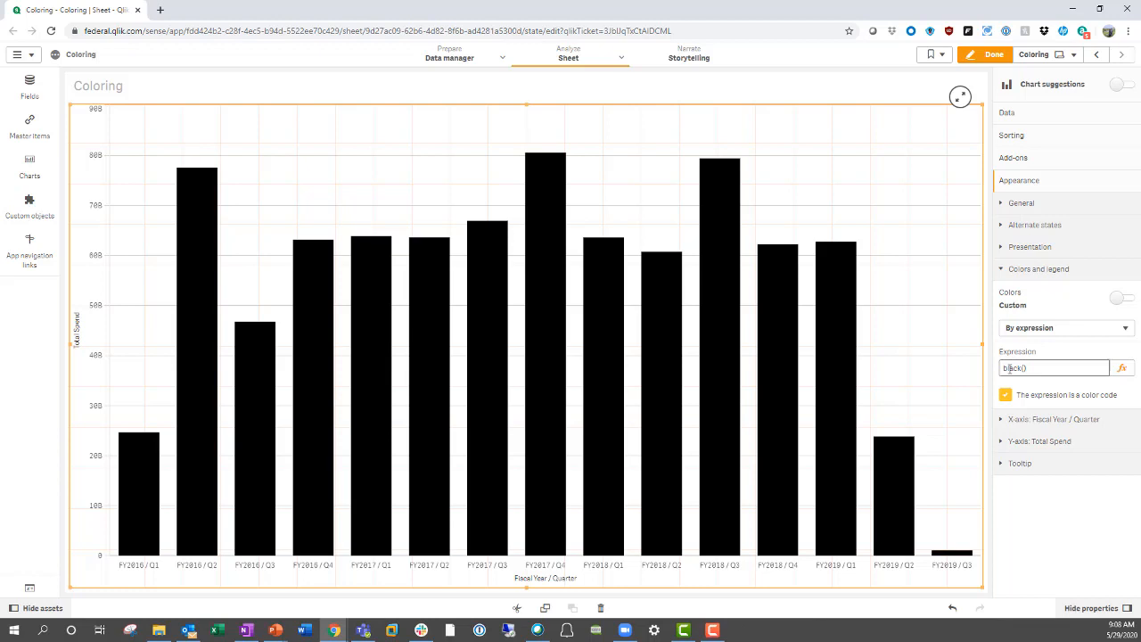
- Add an alpha value of 128 to the black color function, making the expression black(128)
left_click(1024, 368)
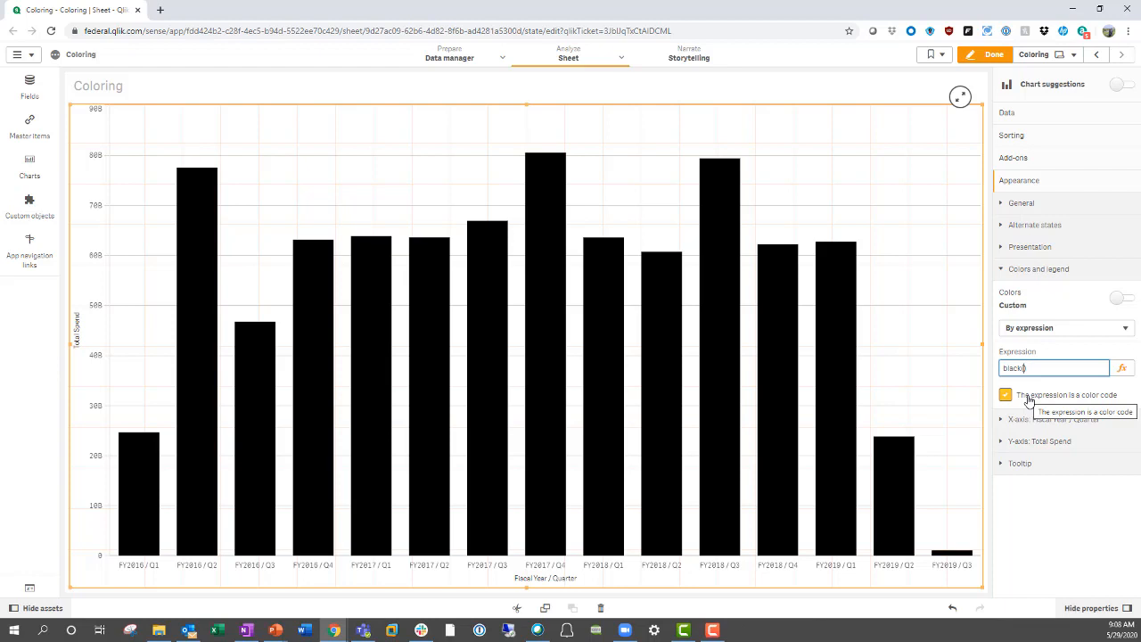
type("128")
key("Return")
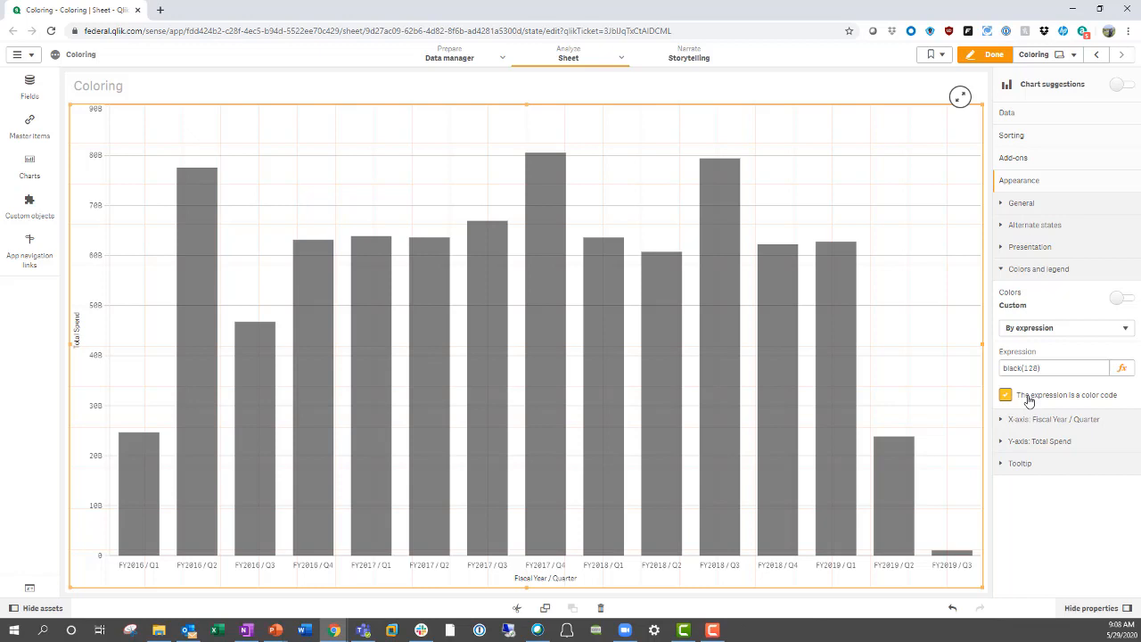
- Make the color expression conditional as if(fiscal_year='FY2018',black(128),black()) and apply it to the chart
left_click(1121, 368)
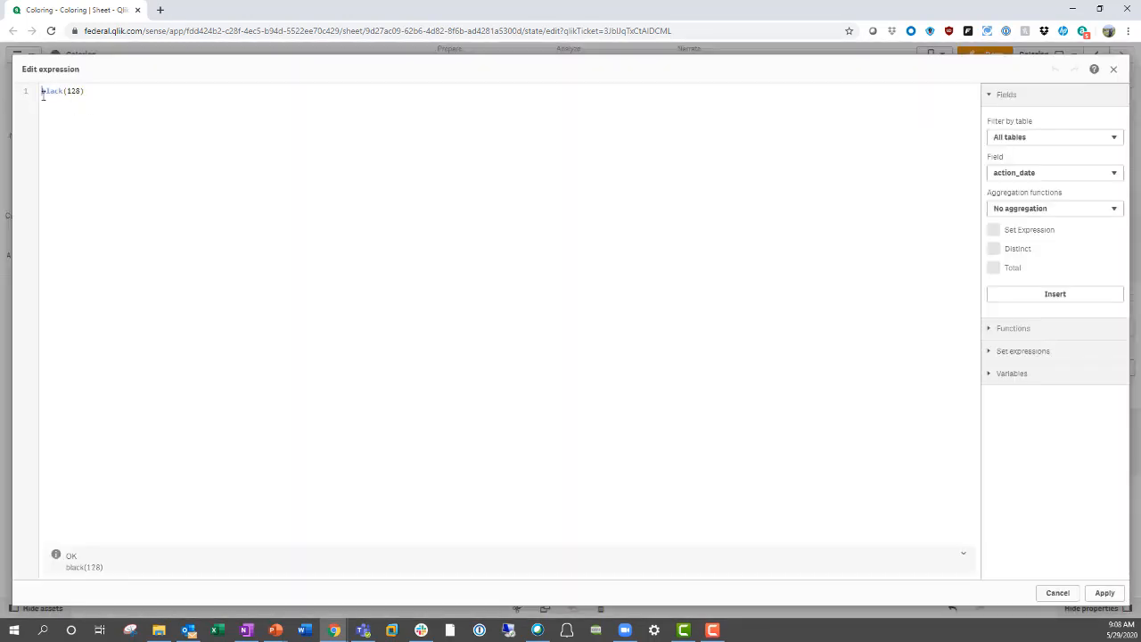
type("if(fi")
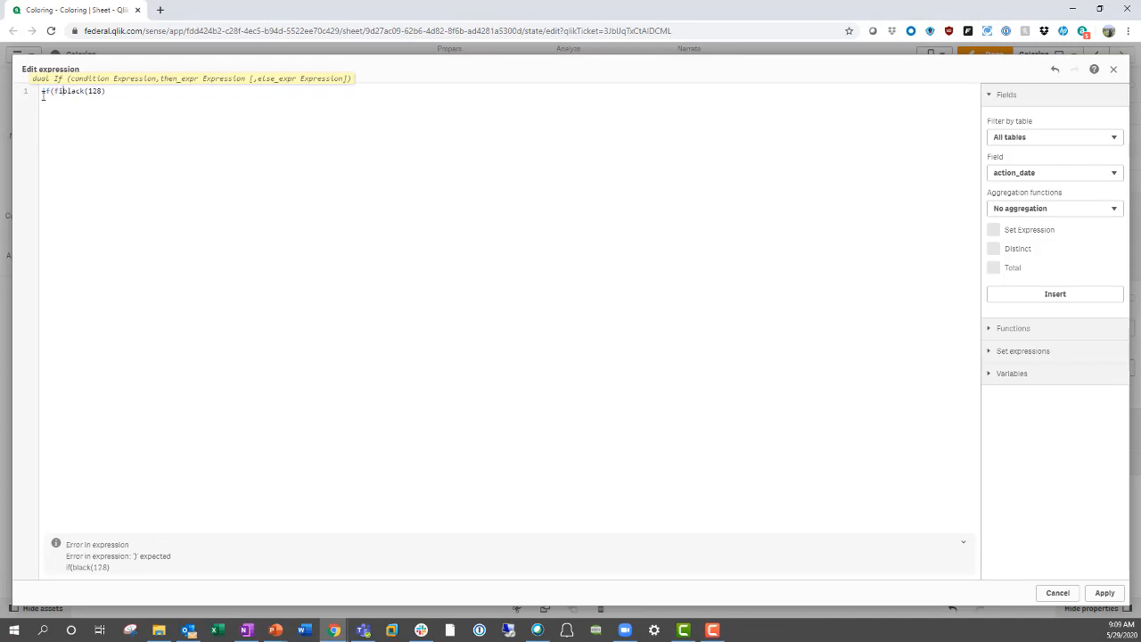
type("scal_year")
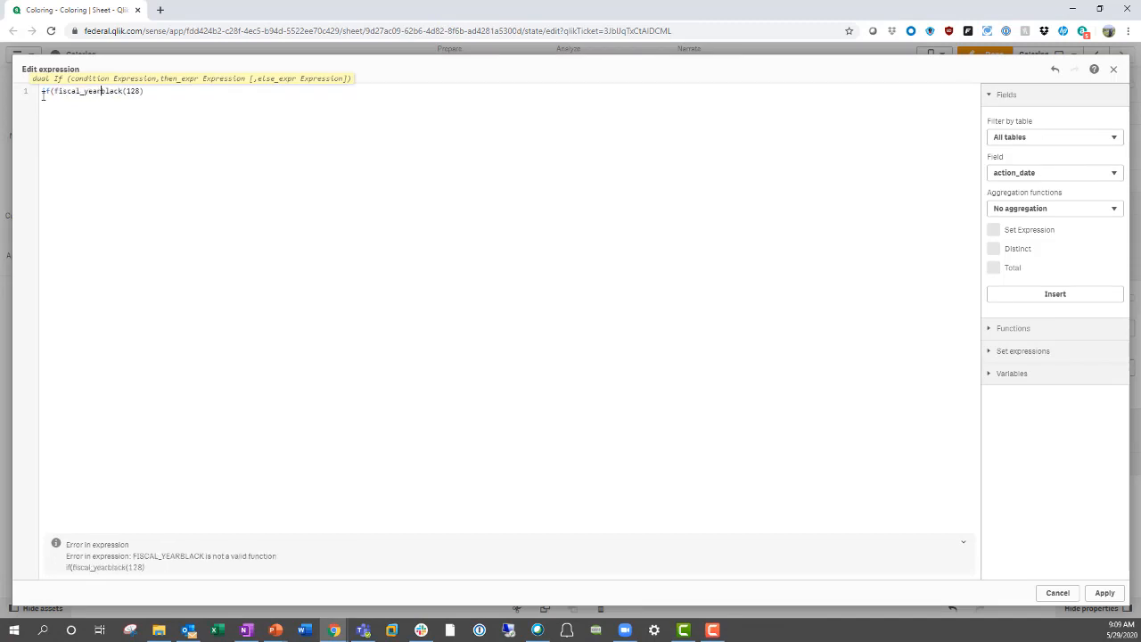
type("='FY")
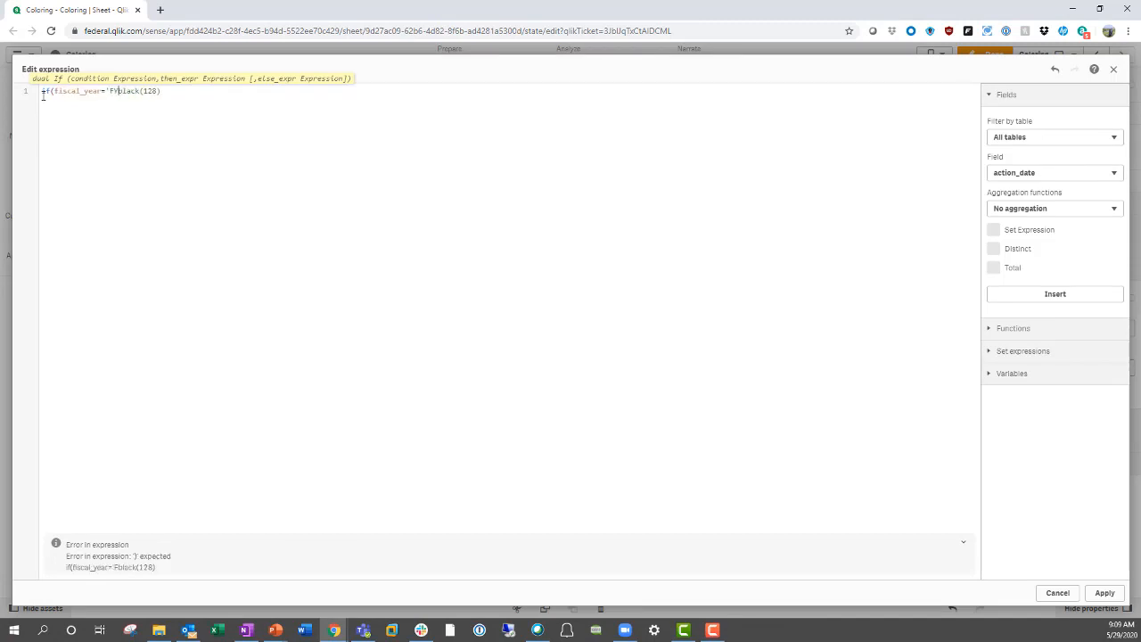
type("2018'")
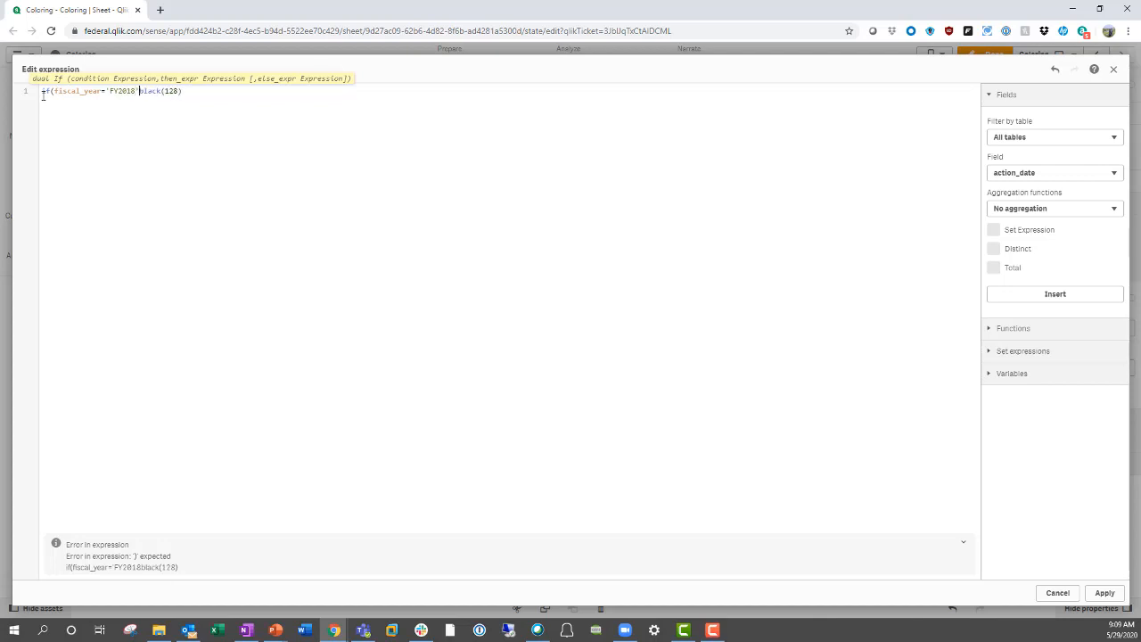
type(",black(128),black())")
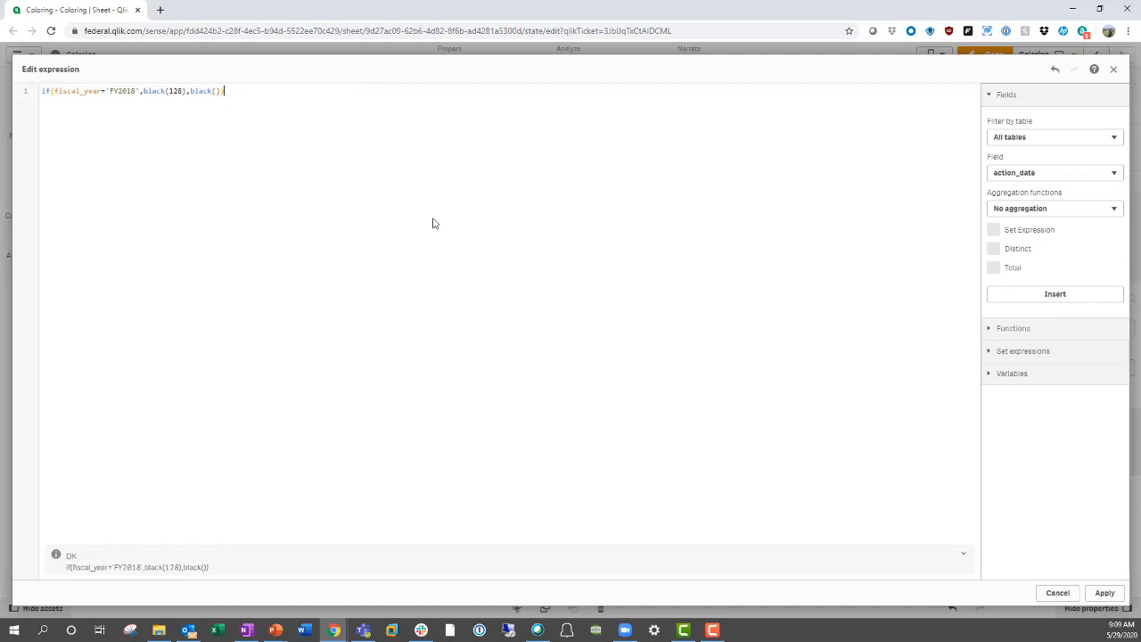
left_click(1104, 593)
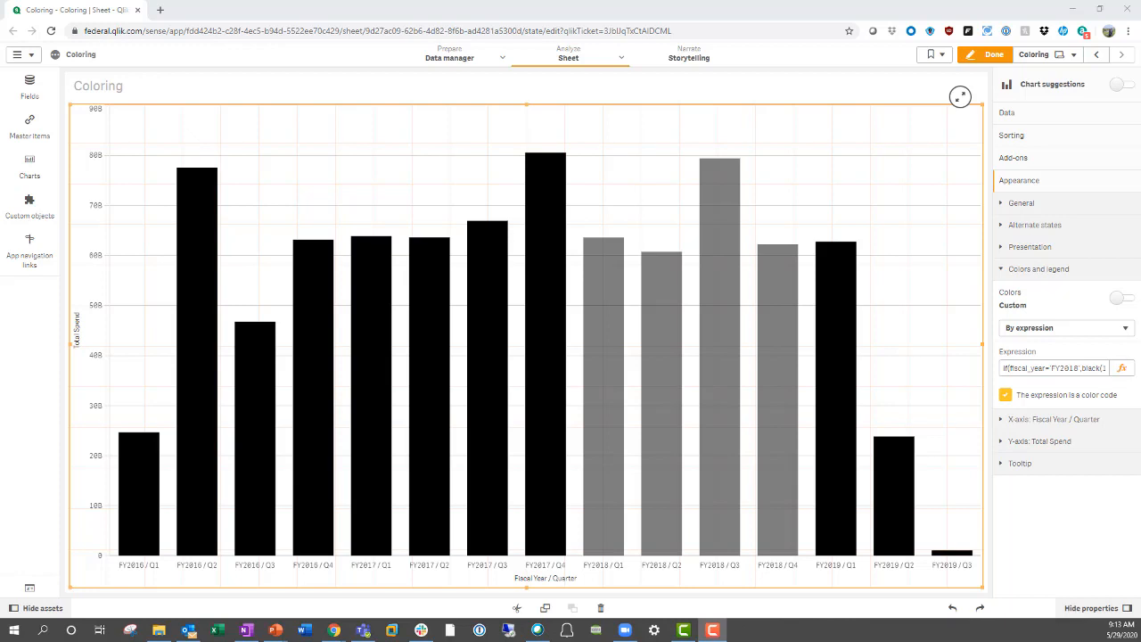
- Replace the entire color expression with rgb(0,101,115) and apply it to the chart
left_click(1124, 369)
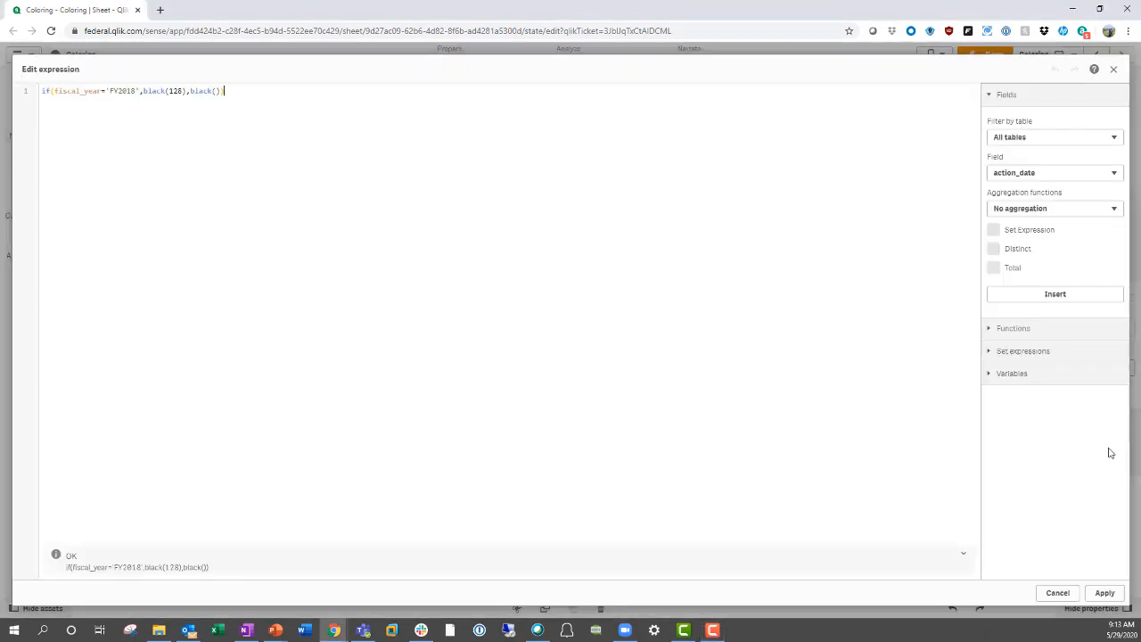
key("ctrl+plus")
key("ctrl+plus")
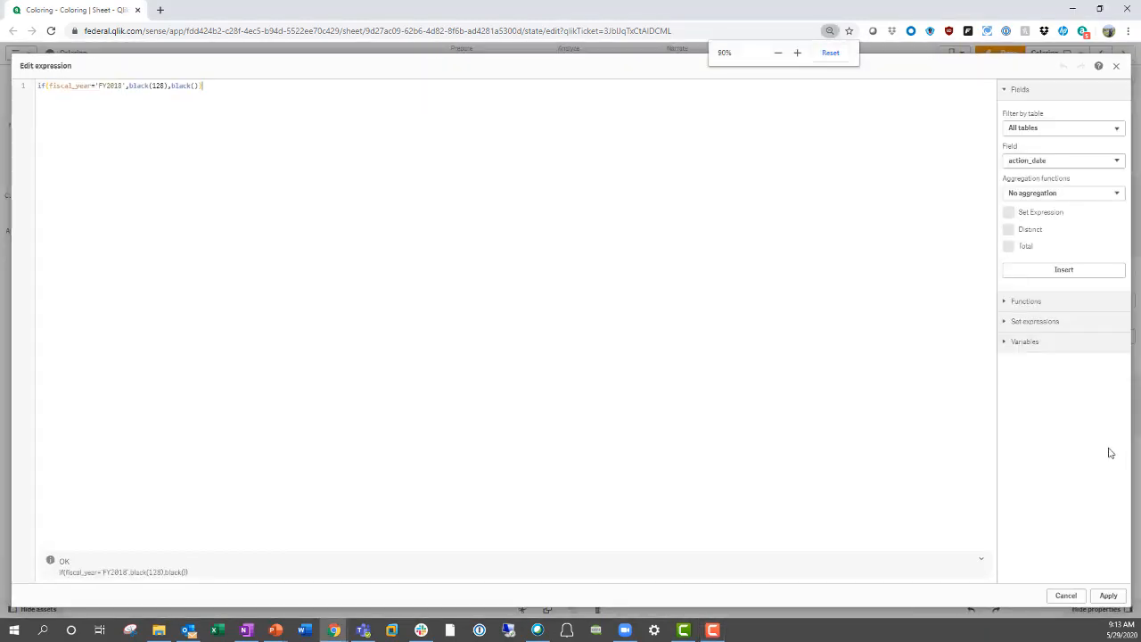
key("ctrl+plus")
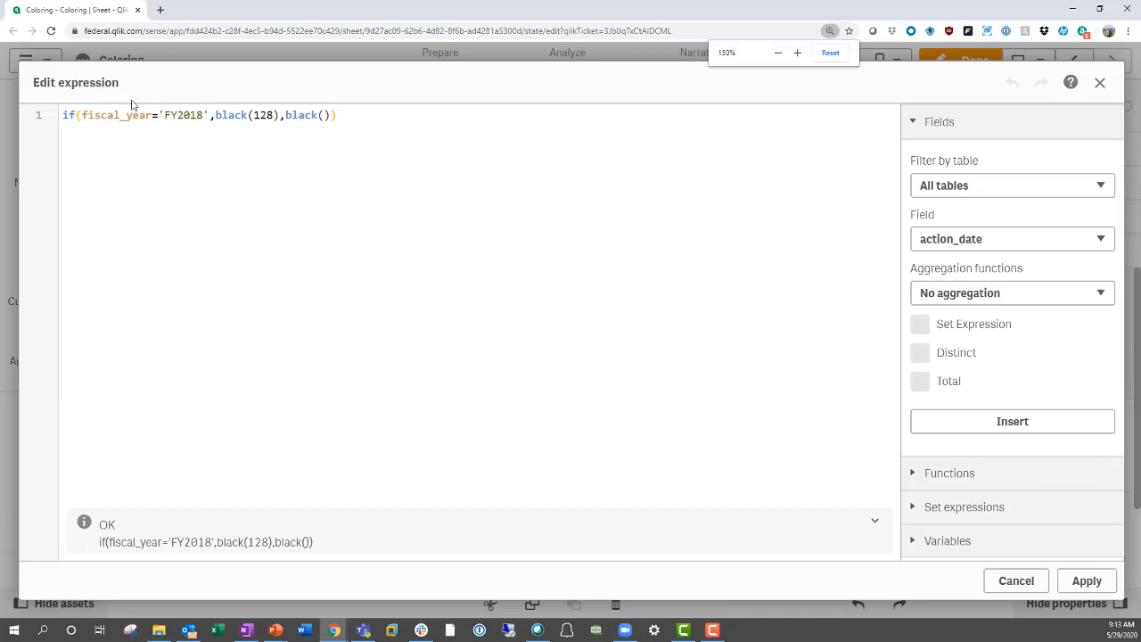
key("ctrl+a")
type("rgb(")
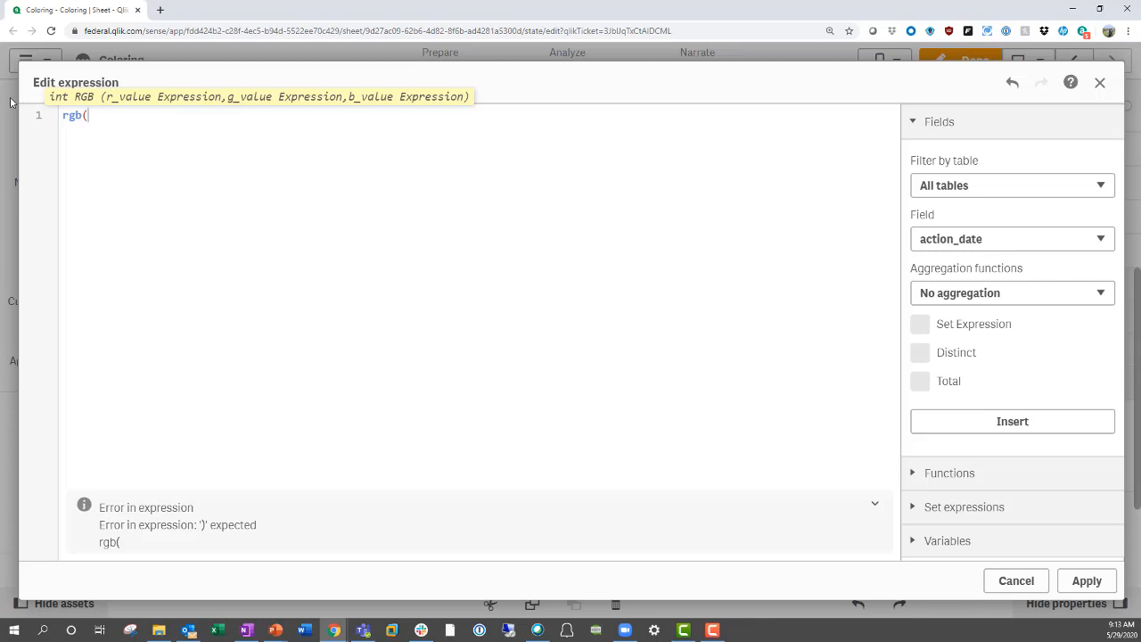
type("0")
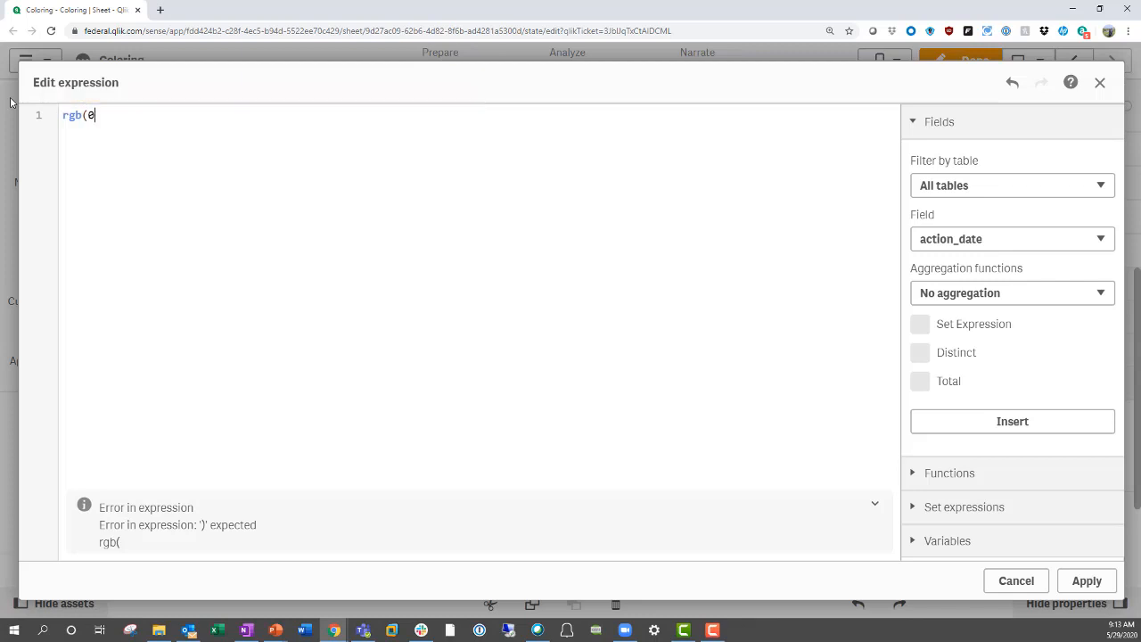
type(",")
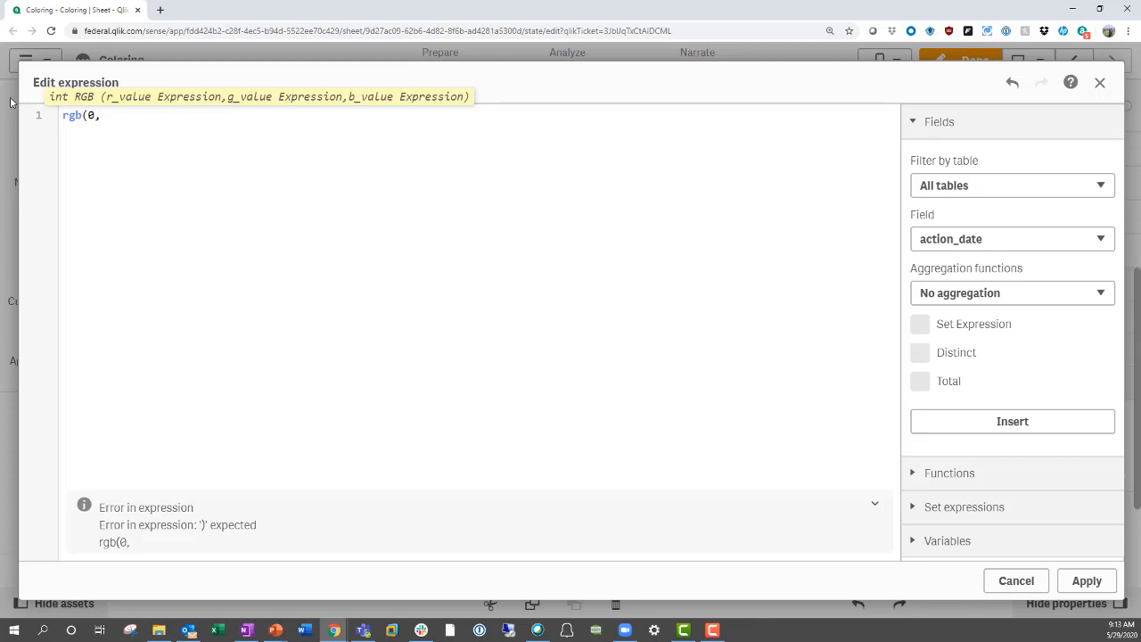
type("101,115)")
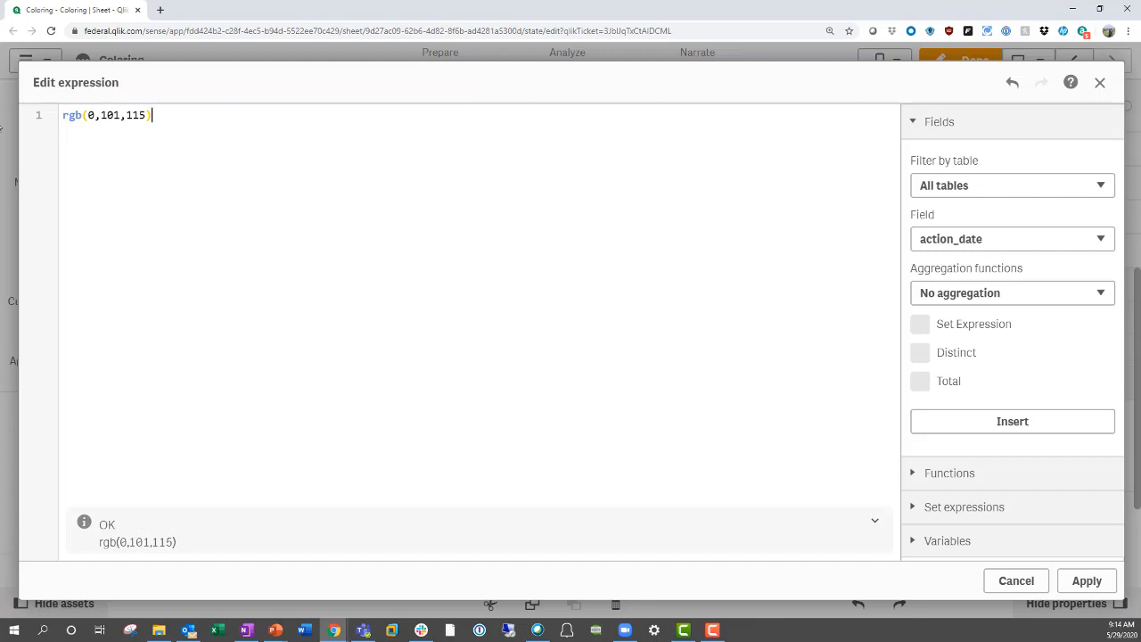
key("ctrl+0")
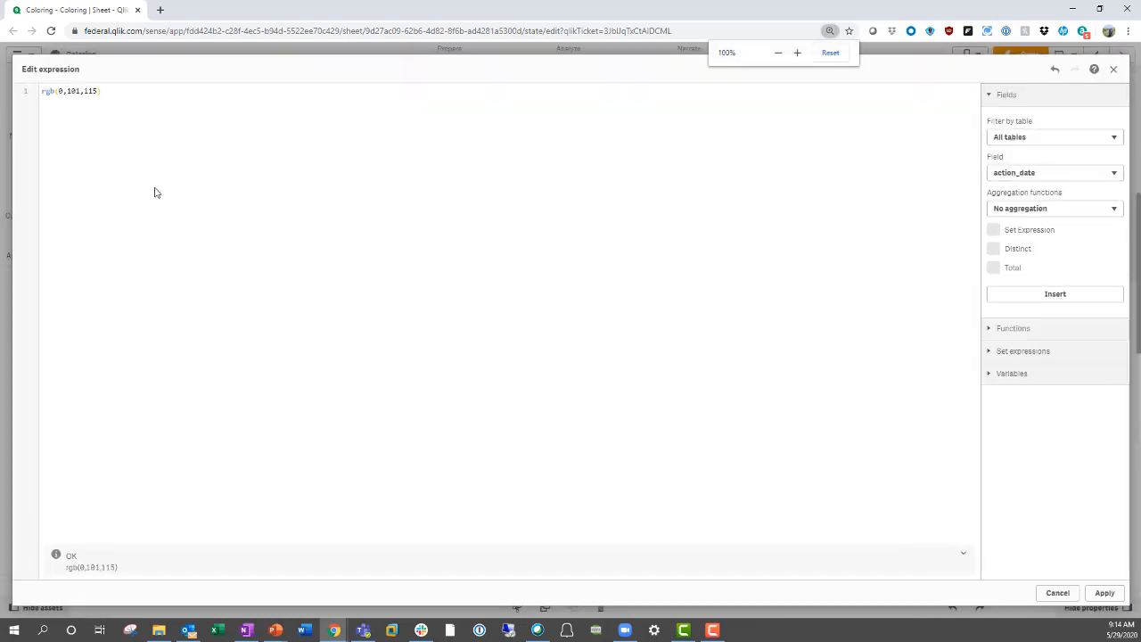
left_click(1104, 593)
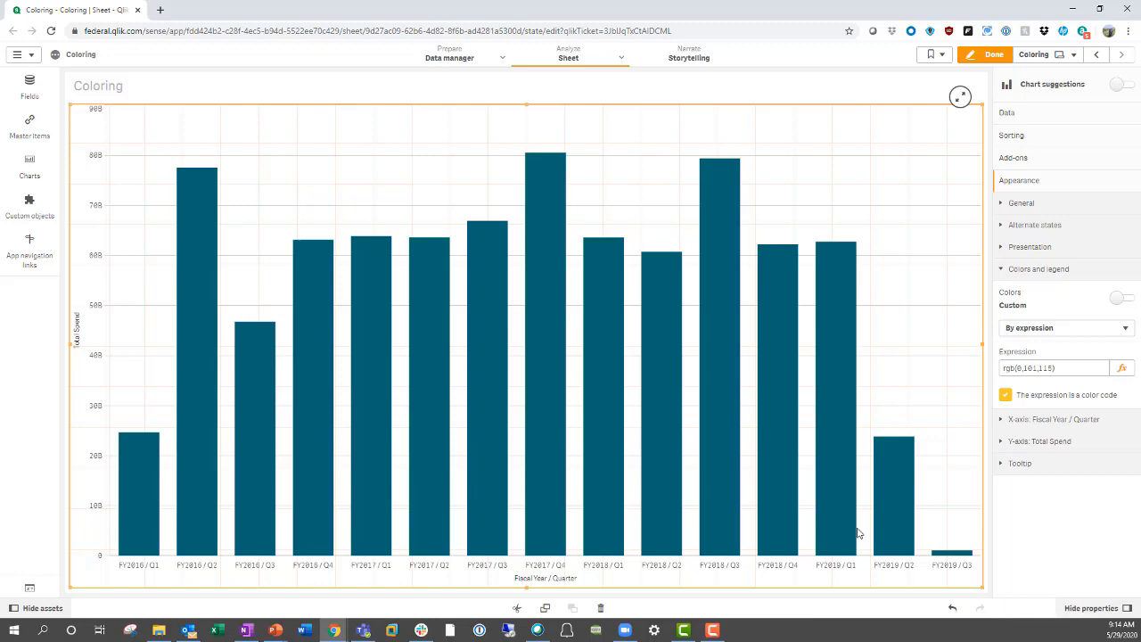
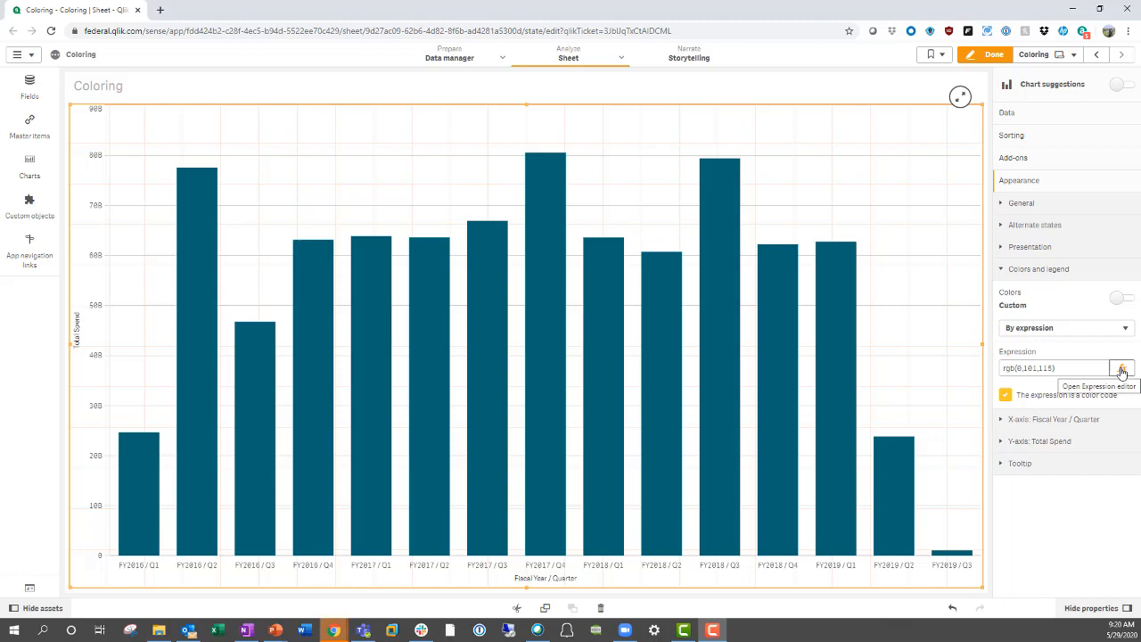
- In the chart's color expression, replace the red value of rgb(0,101,115) with rank(total column(1))
left_click(1123, 370)
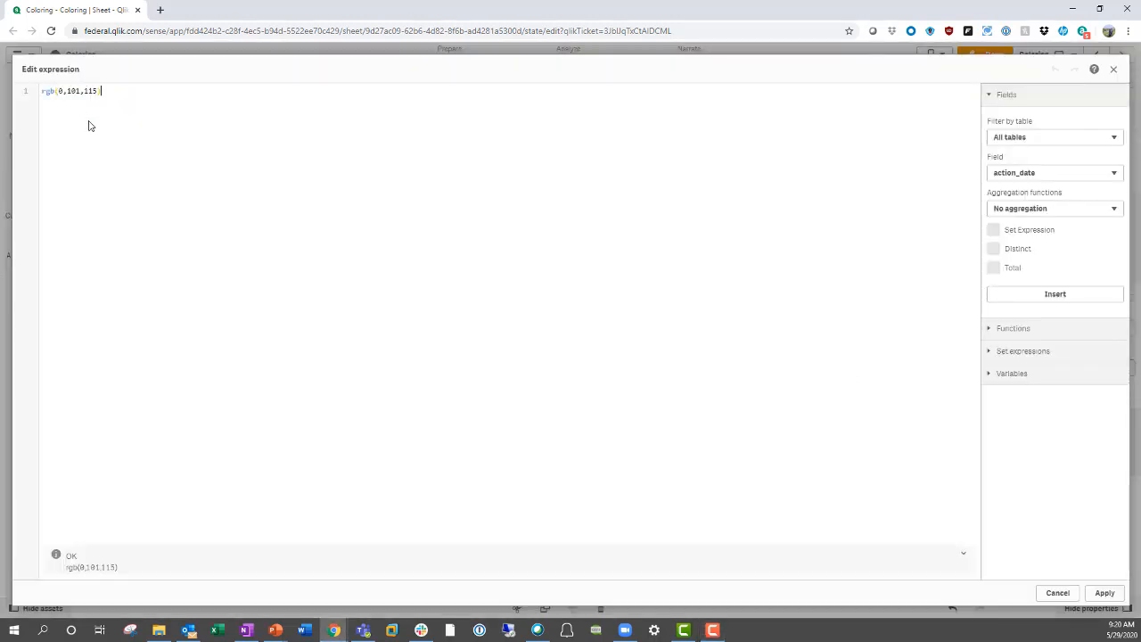
key("ctrl+plus")
key("ctrl+plus")
key("ctrl+plus")
key("ctrl+plus")
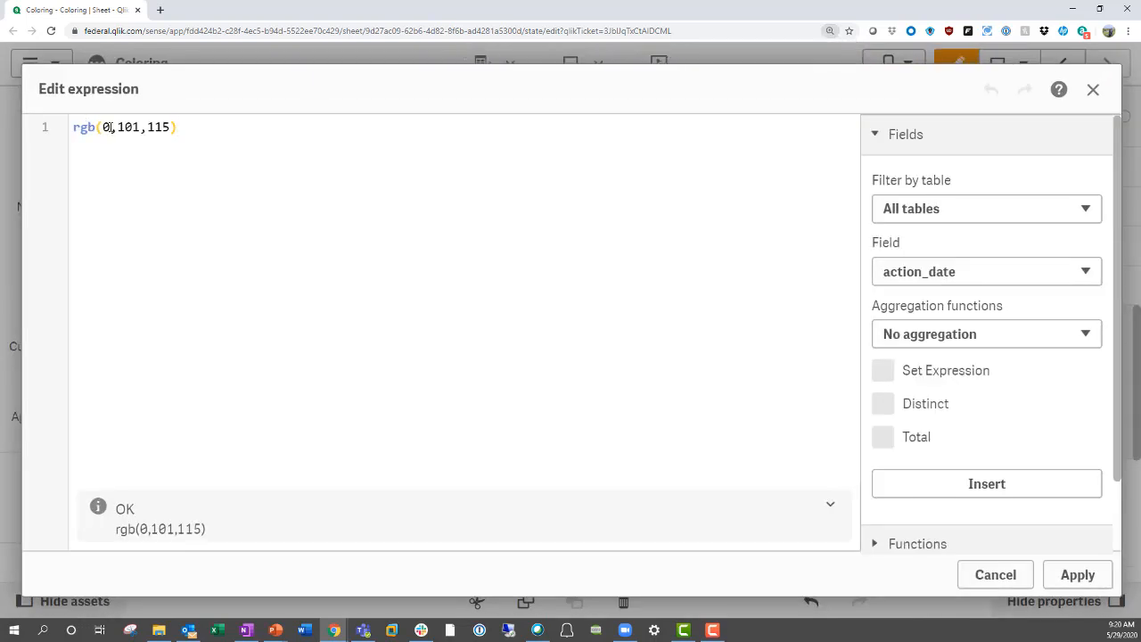
left_click(110, 128)
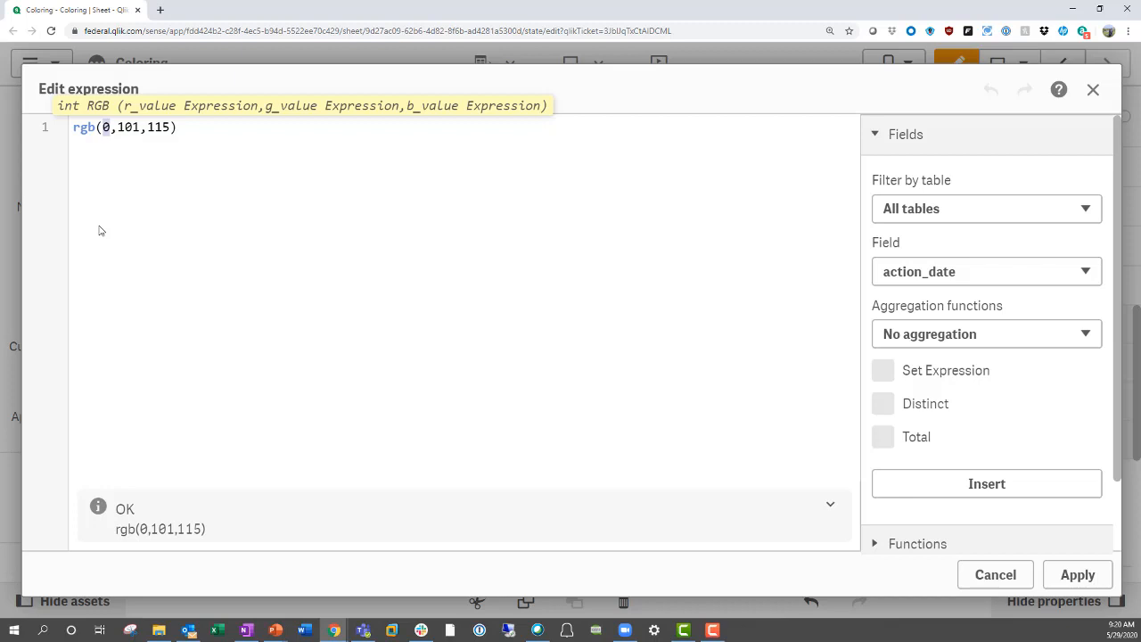
key("BackSpace")
type("rank(t")
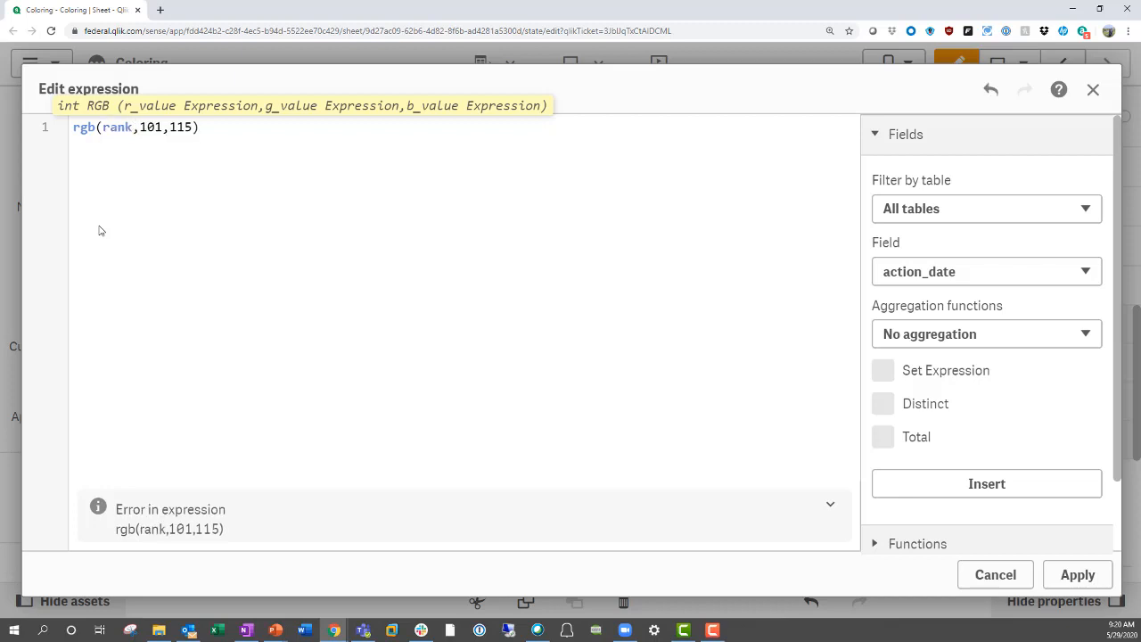
type("otal column")
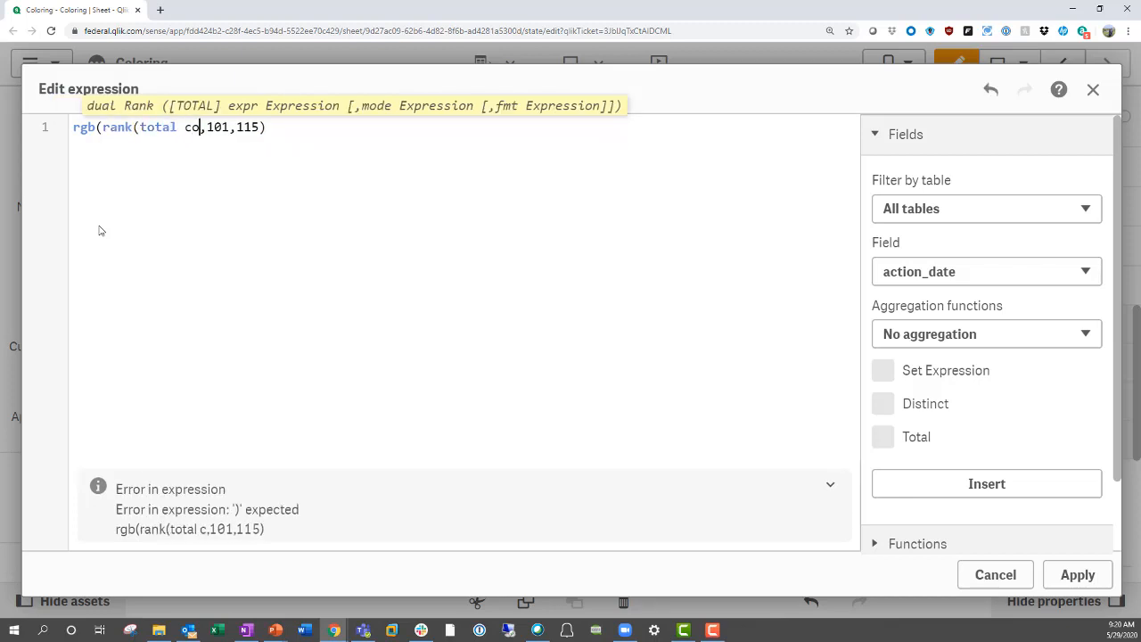
type("(1))")
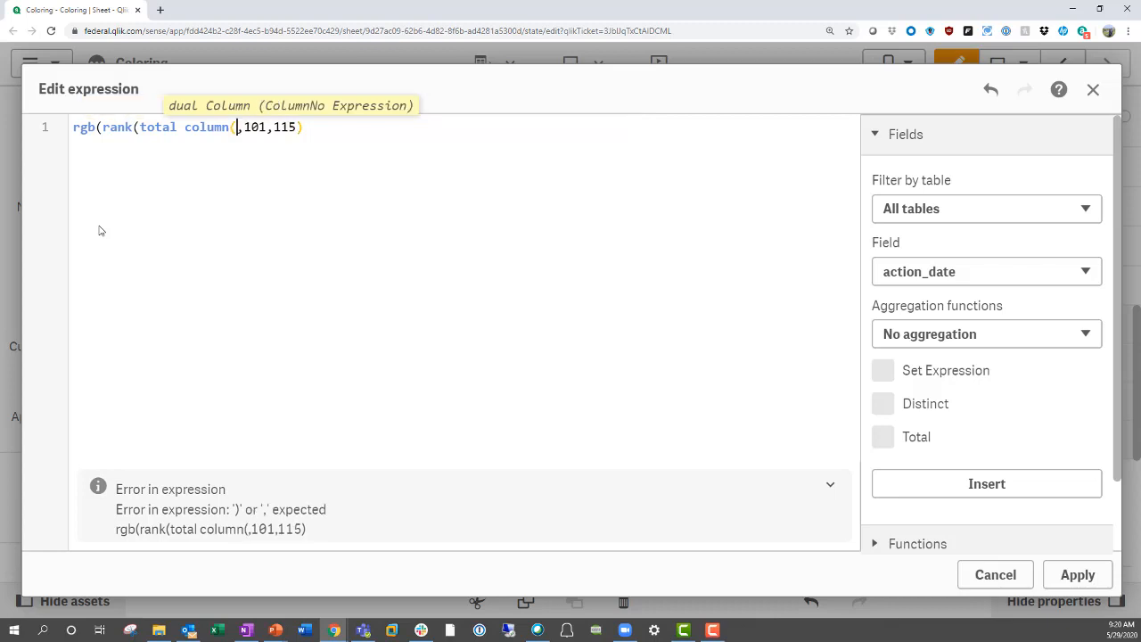
- Scale the rank in the red argument by appending /NoOfRows(total)*255 and apply the expression to the chart
type("/noof")
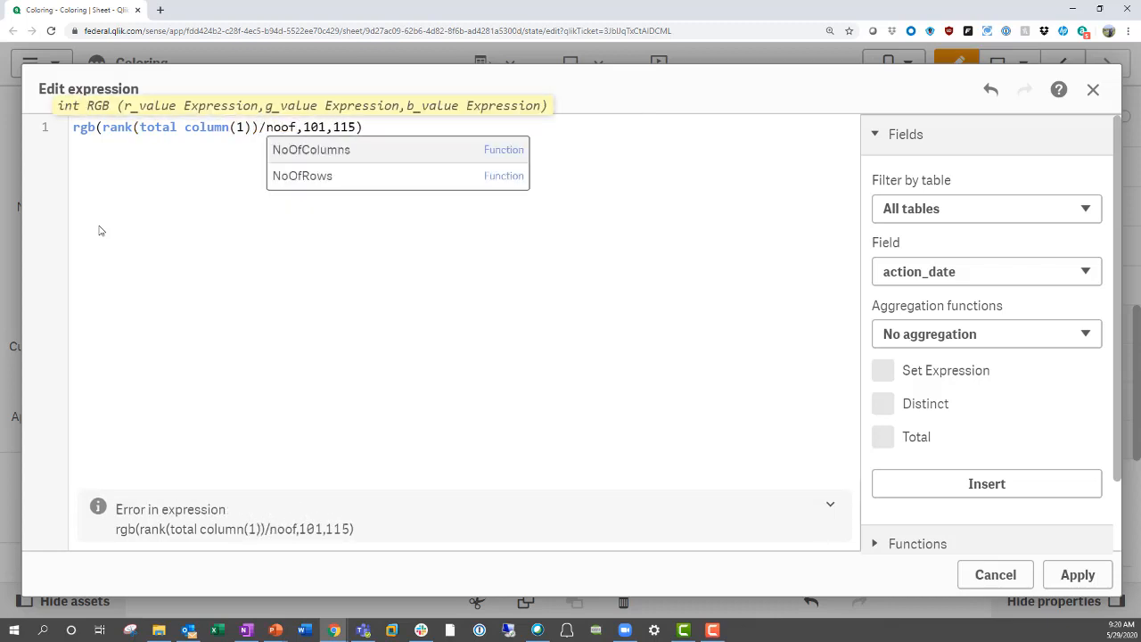
key("Down")
key("Return")
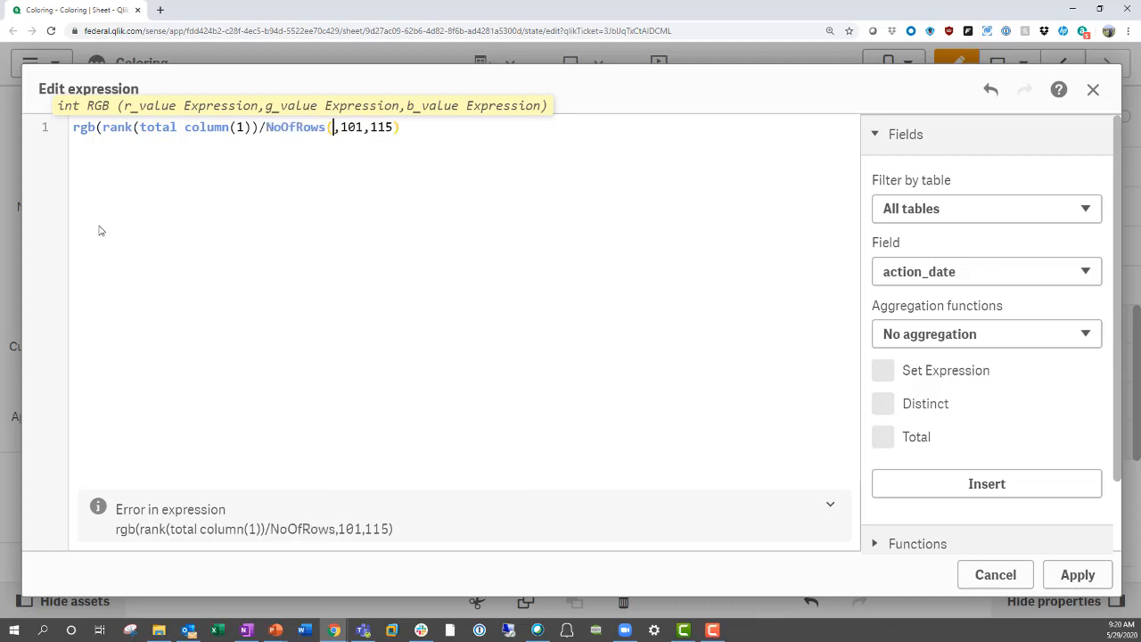
type("total)")
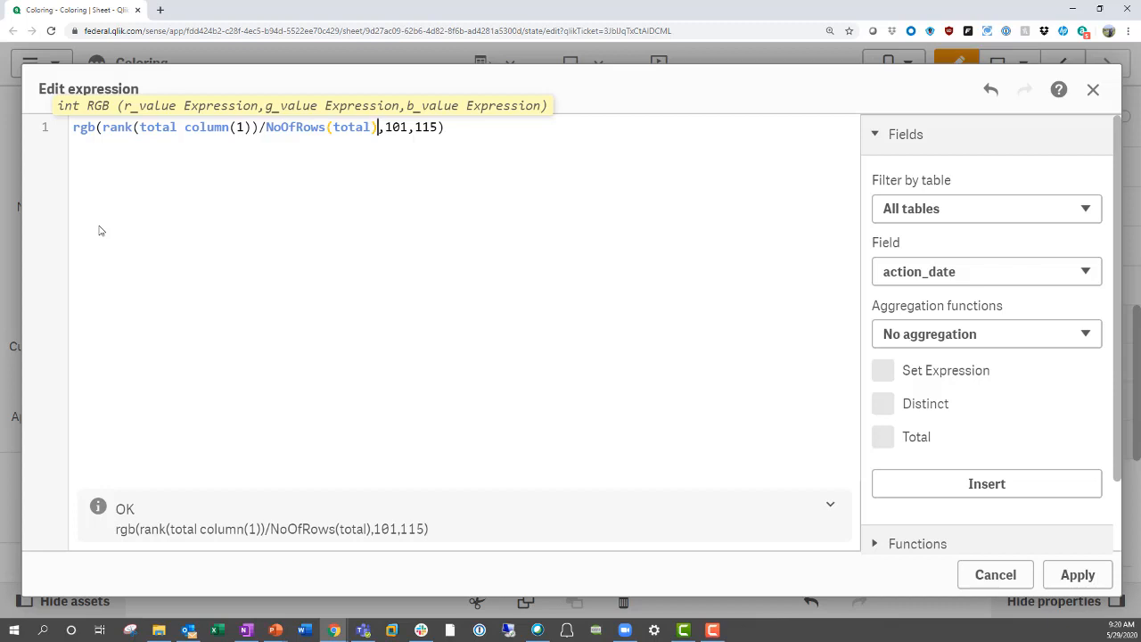
type("*255")
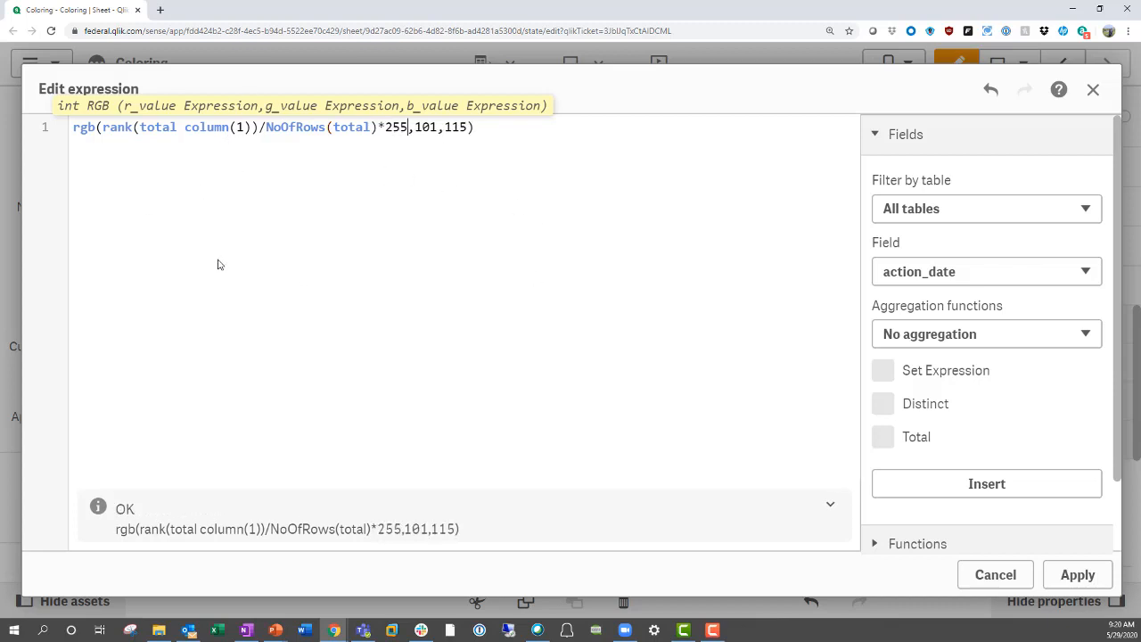
key("ctrl+minus")
key("ctrl+minus")
key("ctrl+minus")
key("ctrl+minus")
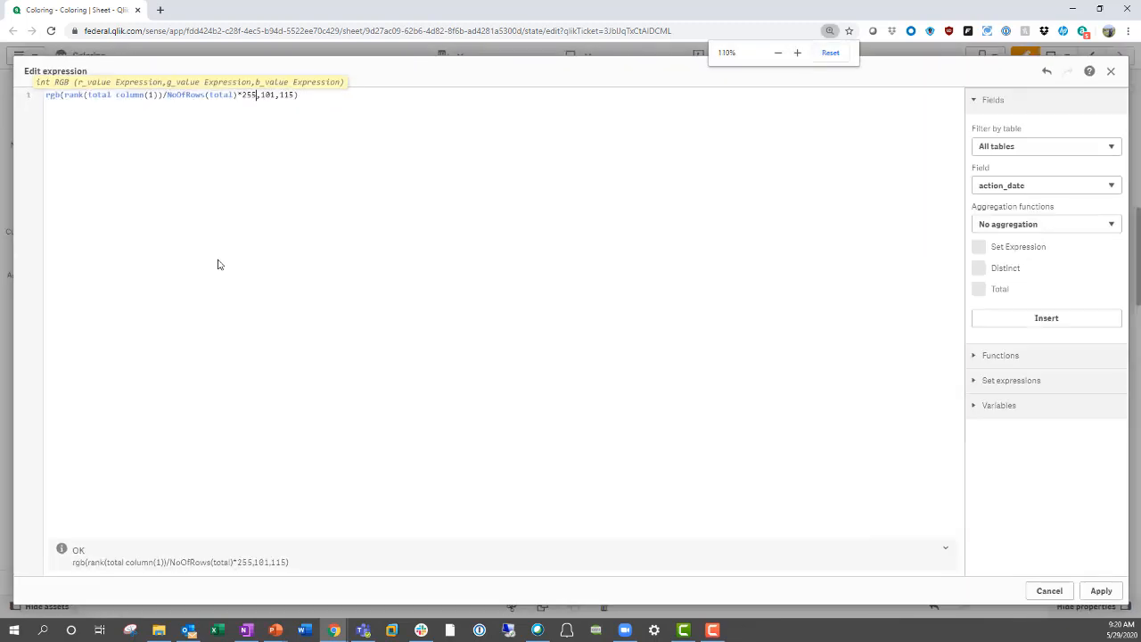
left_click(1107, 593)
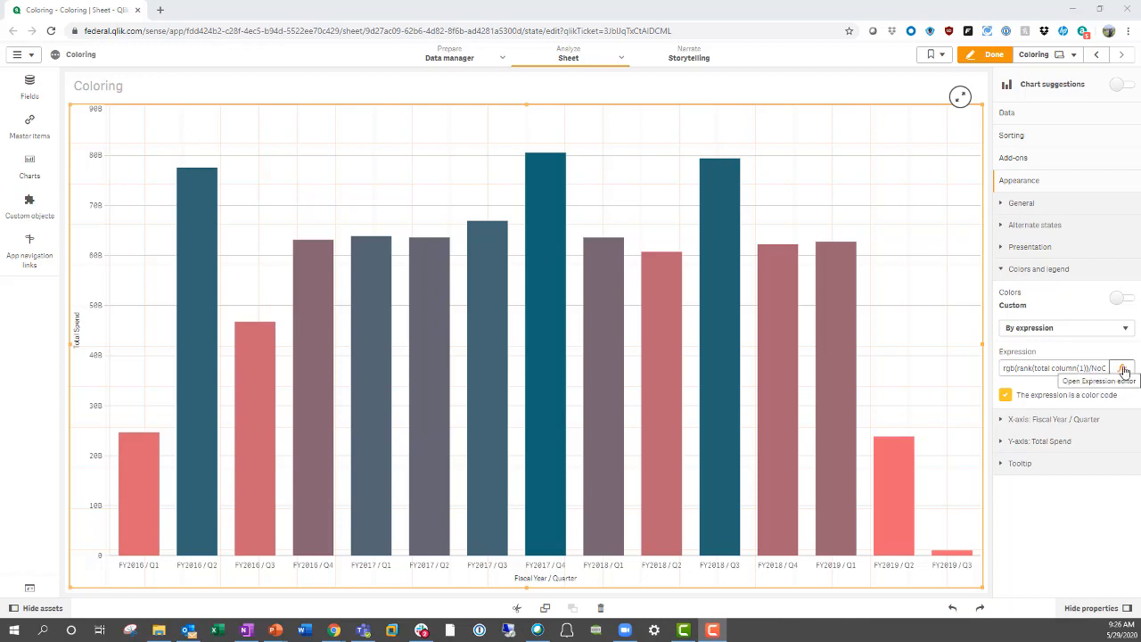
- Change the rgb function in the color expression to hsl and insert 0.5 as the hue argument before the rank
left_click(1124, 369)
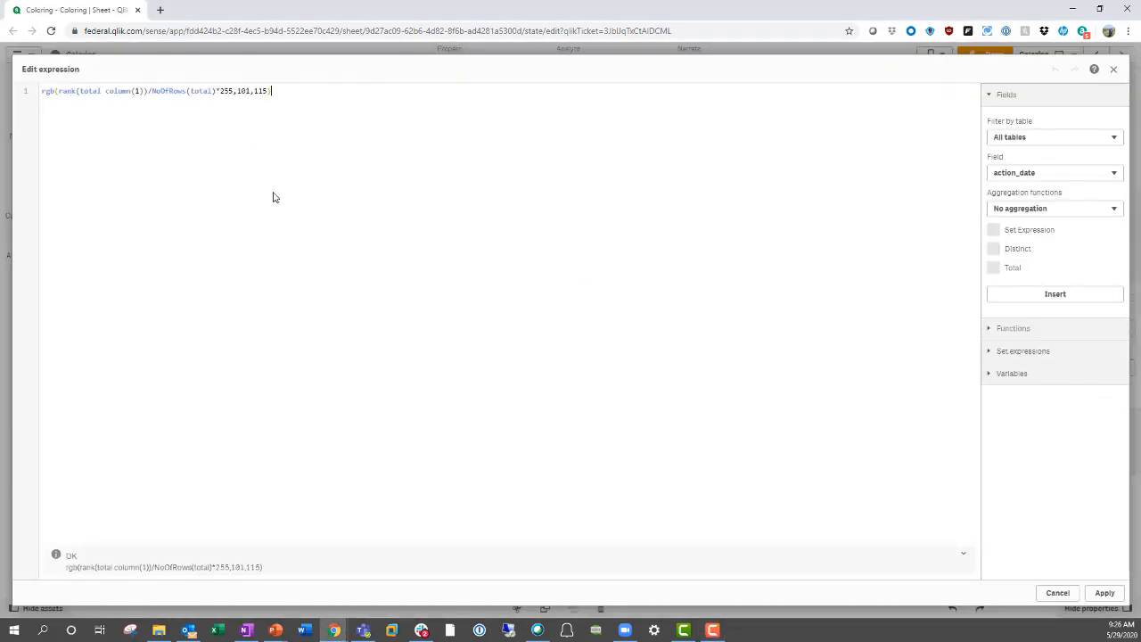
key("ctrl+plus")
key("ctrl+plus")
key("ctrl+plus")
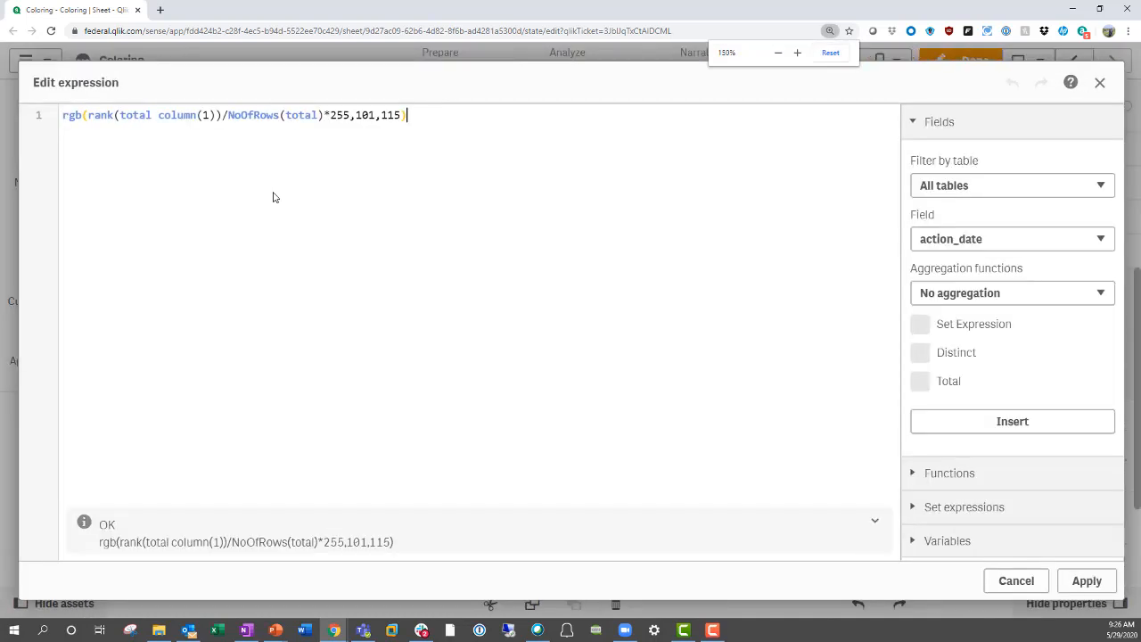
double_click(71, 115)
type("hsl(")
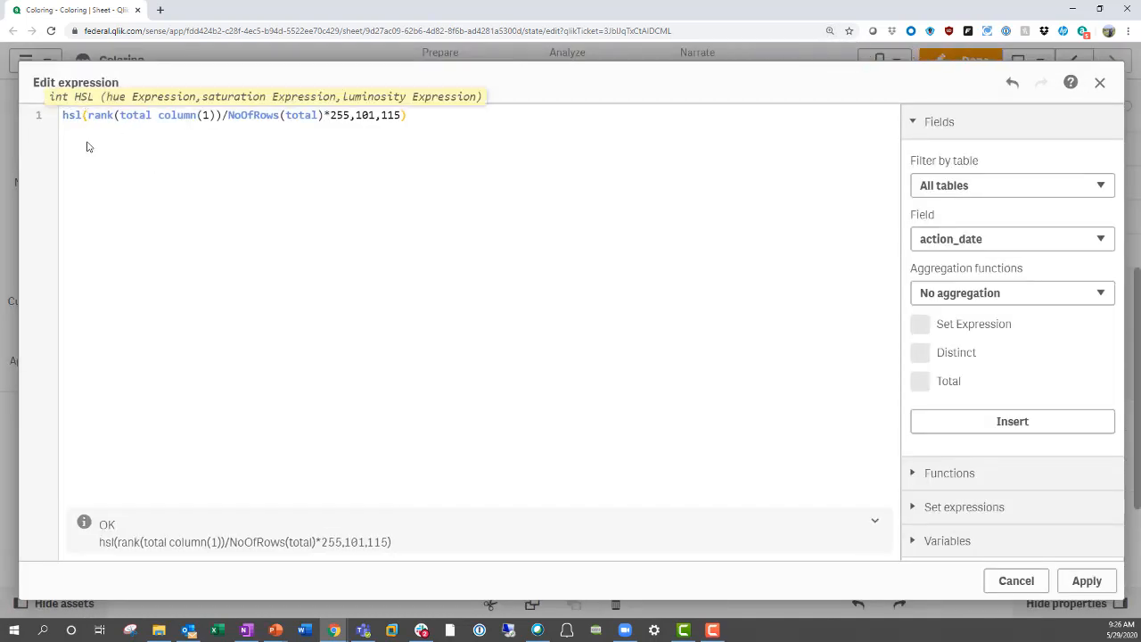
type("0.5,")
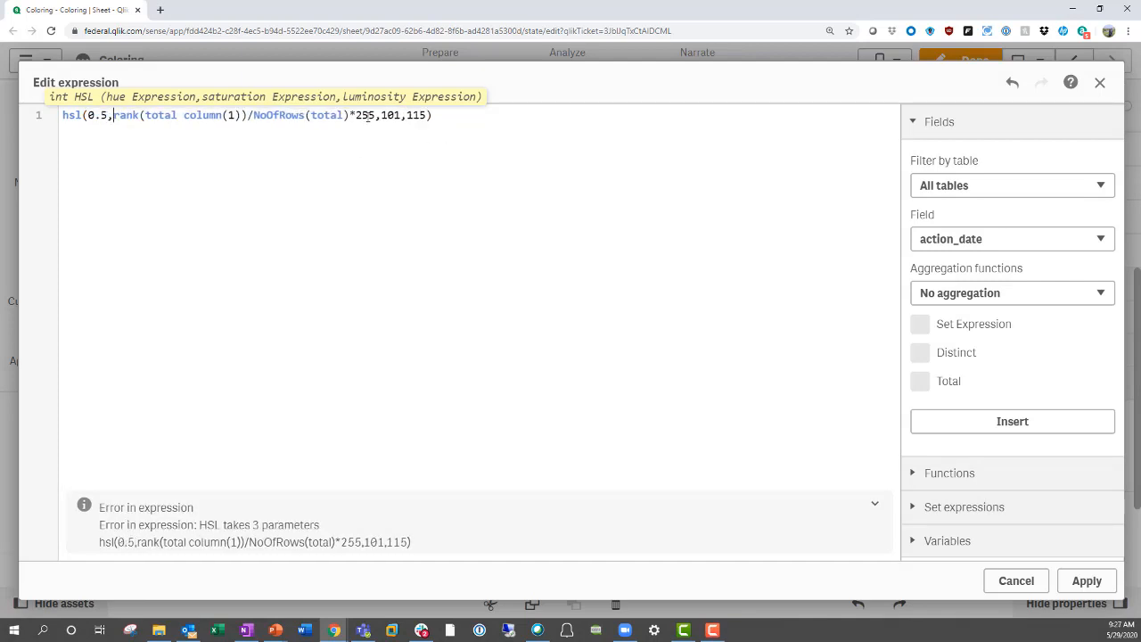
- Remove *255 from the saturation argument, replace 101,115 with a luminosity of .5, and apply the expression
left_click_drag(350, 116, 377, 115)
key("Delete")
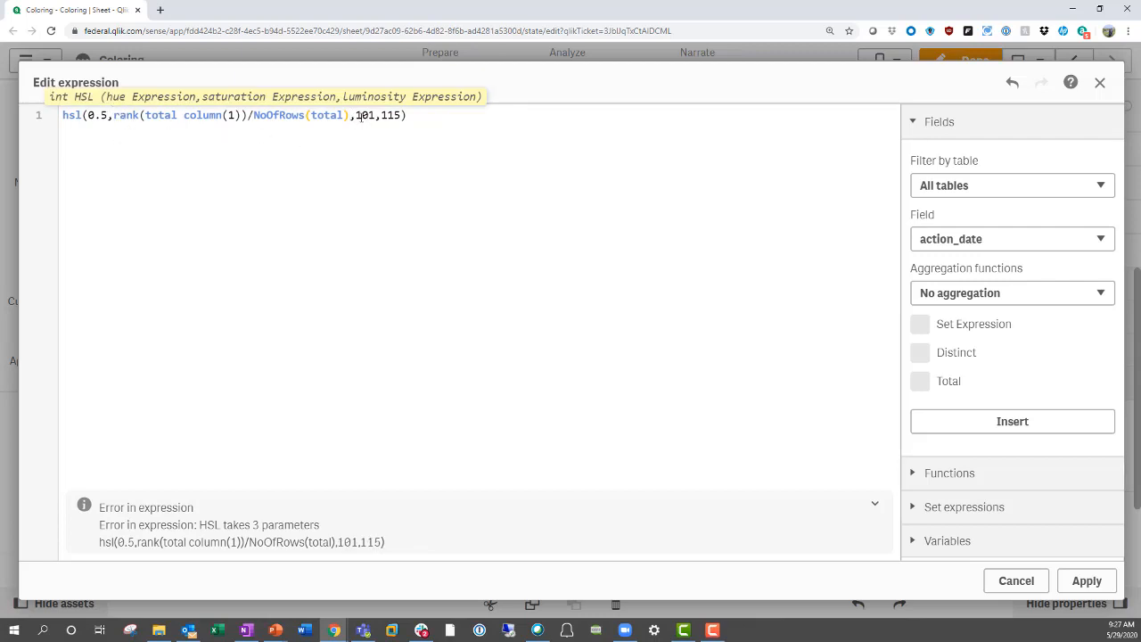
left_click_drag(357, 115, 403, 116)
type(".5")
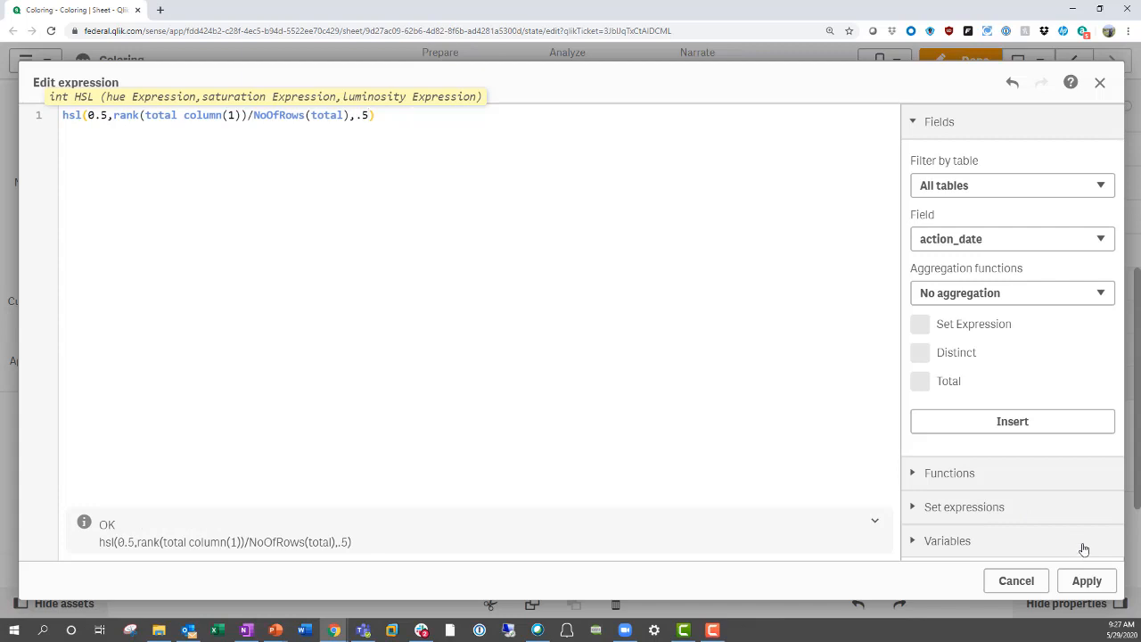
scroll(1084, 549, "down", 4)
scroll(1084, 550, "up", 1)
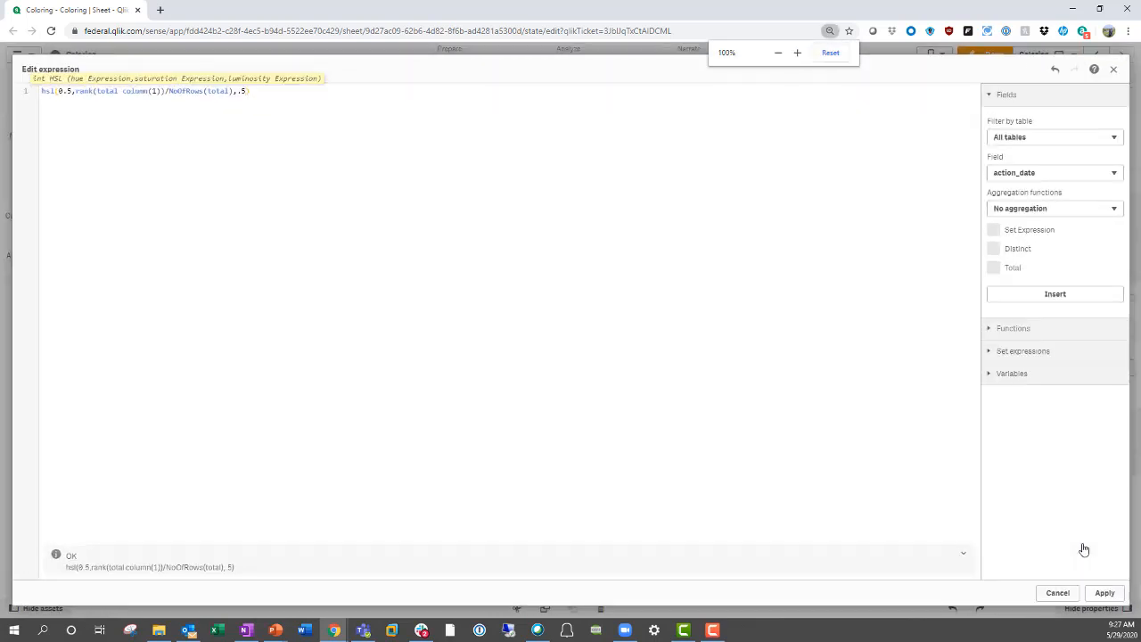
left_click(1104, 593)
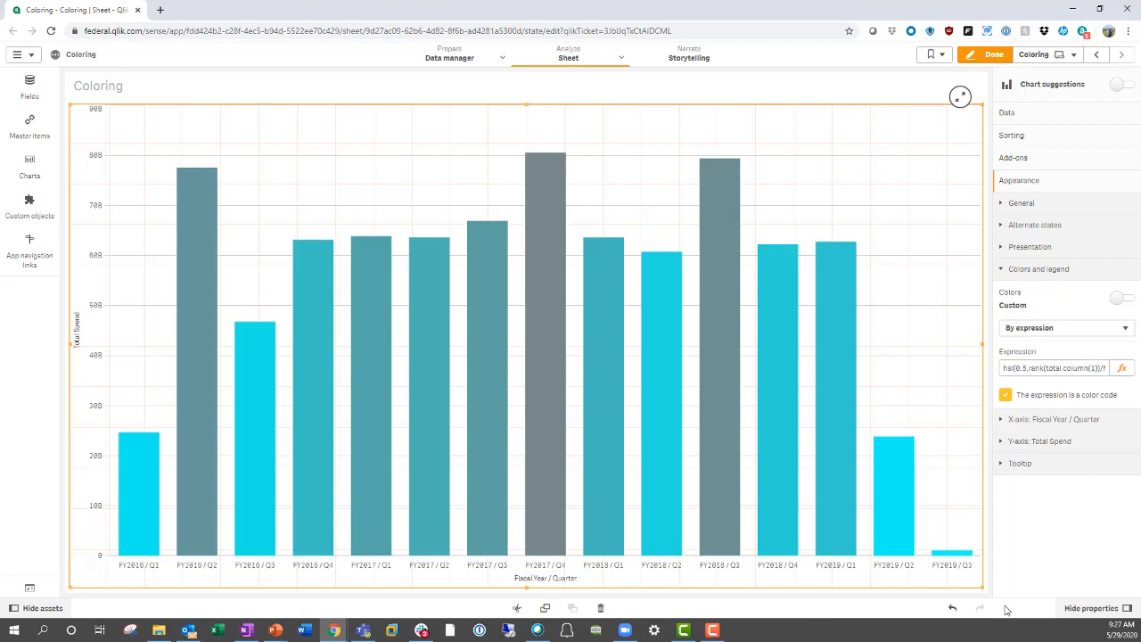
- Make the rank drive the hue by changing the expression to hsl(rank(total column(1))/NoOfRows(total),.5,.5) and apply it
left_click(1121, 369)
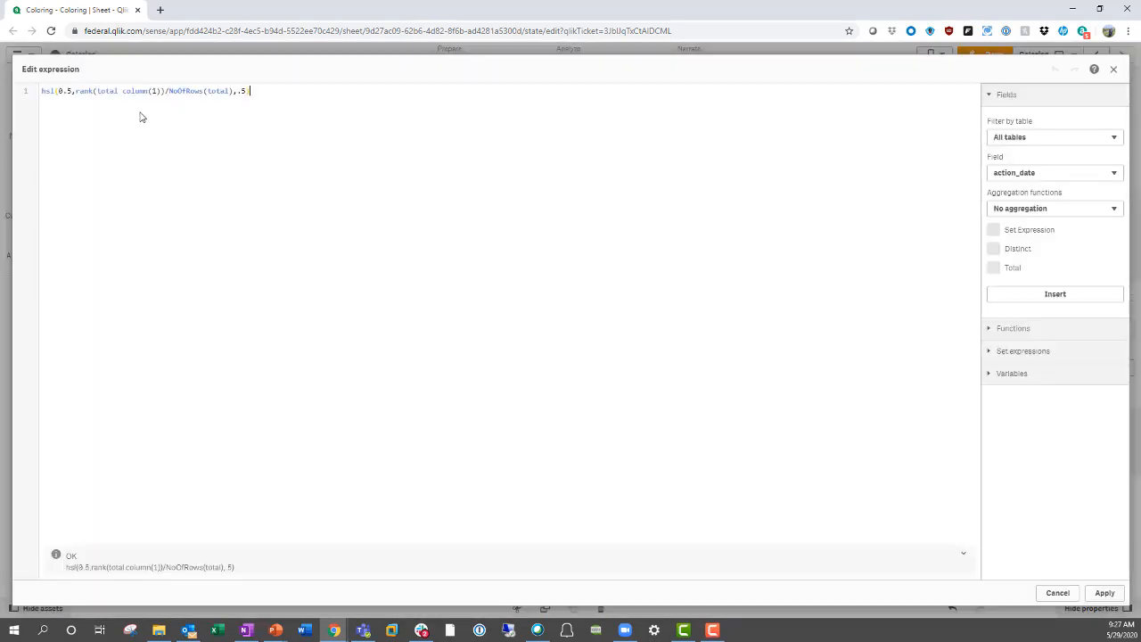
left_click_drag(76, 92, 58, 91)
key("BackSpace")
left_click(214, 92)
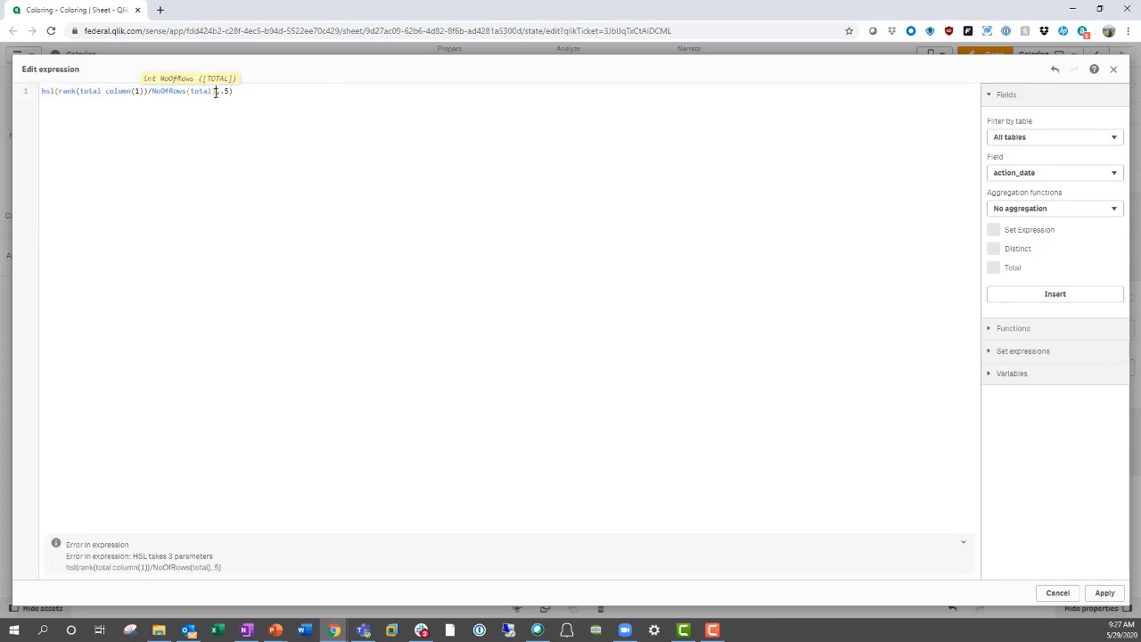
type("),")
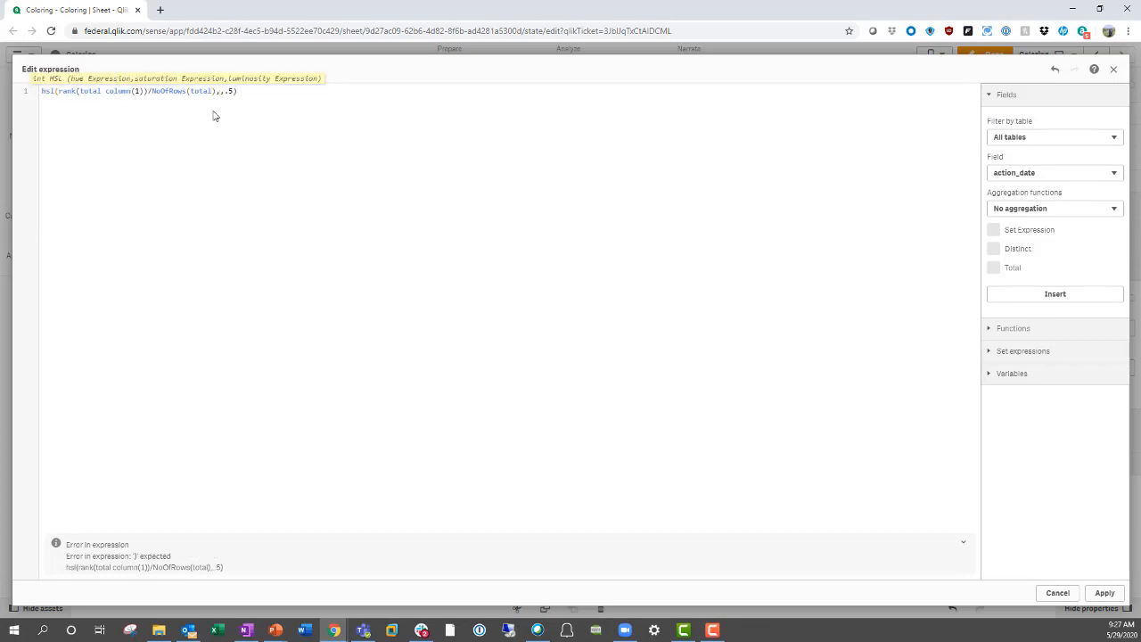
type(".5")
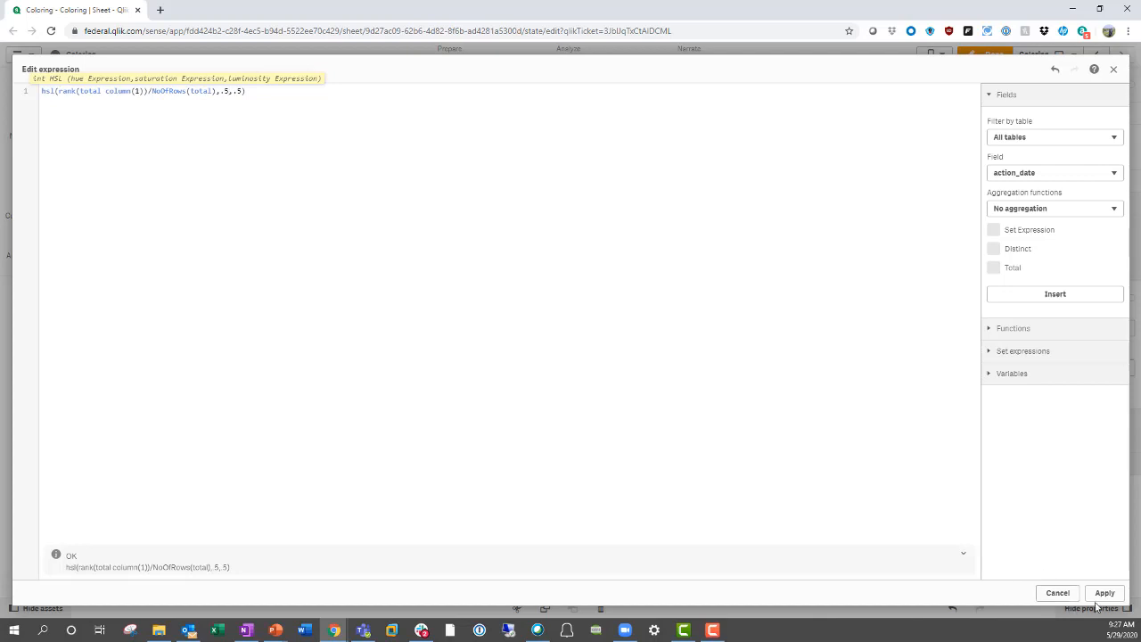
left_click(1103, 594)
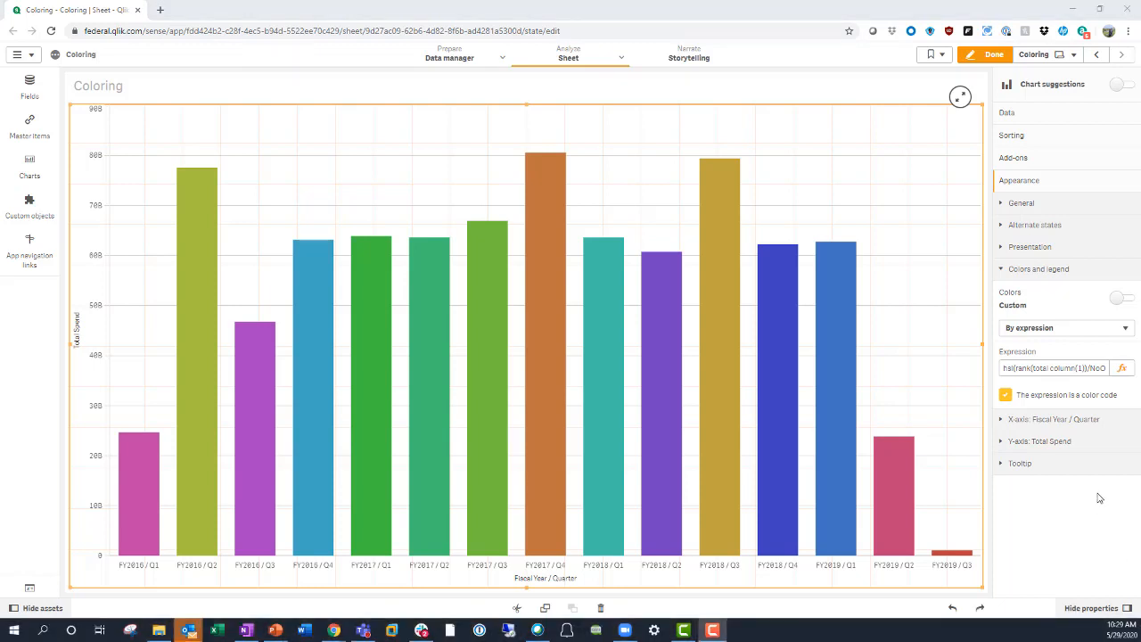
- Change the hsl function to color and remove the two .5 arguments, leaving color(rank(total column(1))/NoOfRows(total))
left_click(1122, 370)
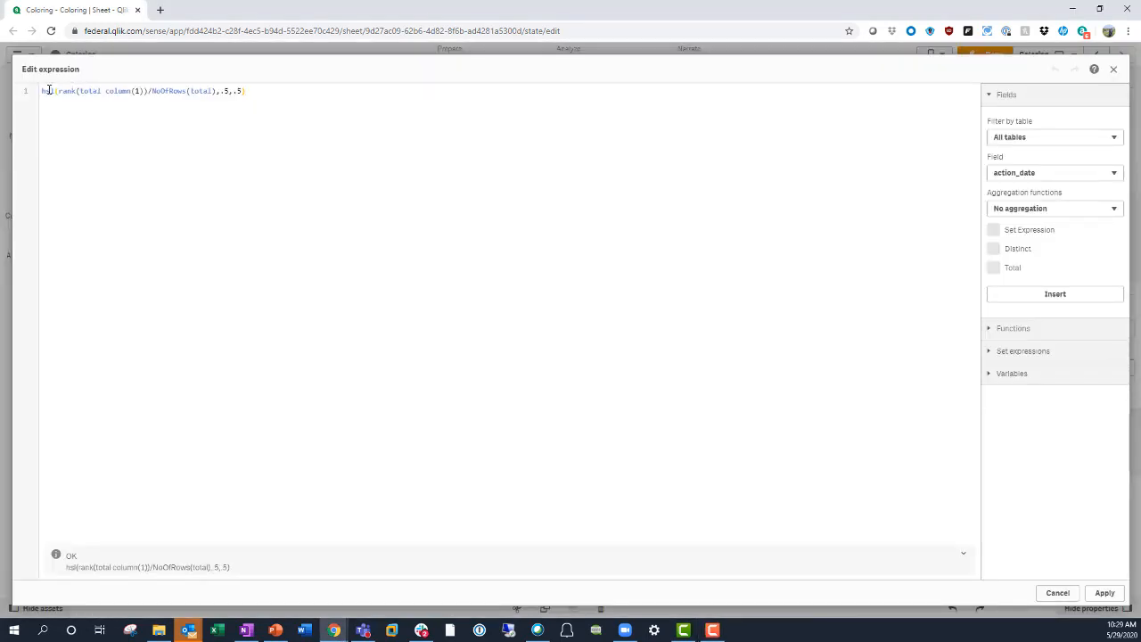
key("ctrl+plus")
key("ctrl+plus")
key("ctrl+plus")
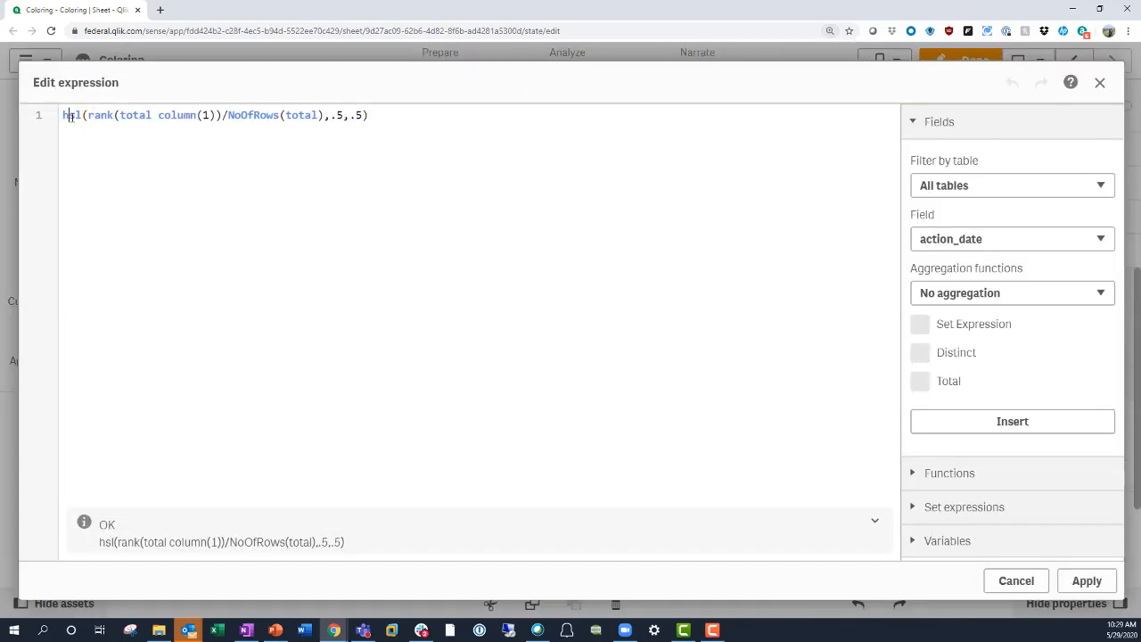
double_click(72, 117)
type("color")
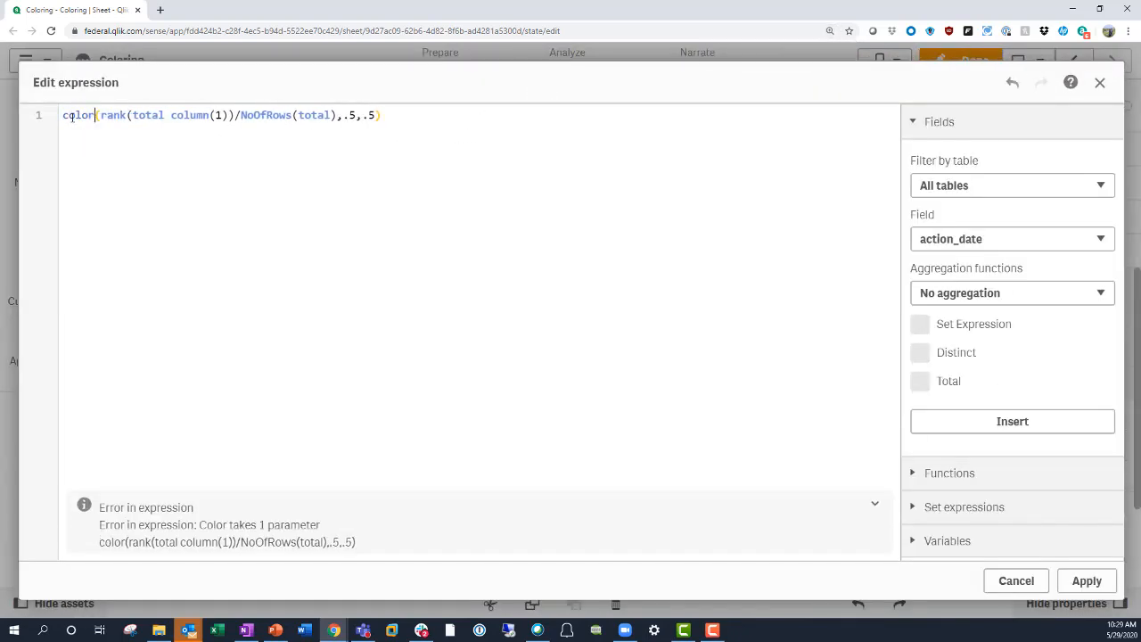
left_click_drag(336, 117, 380, 117)
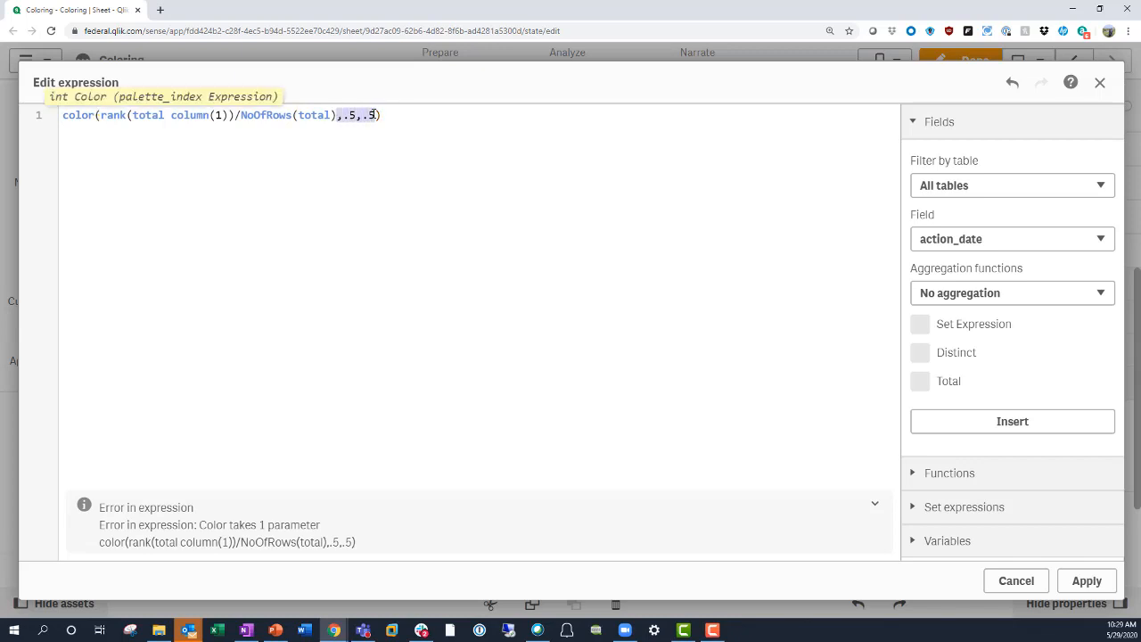
key("Delete")
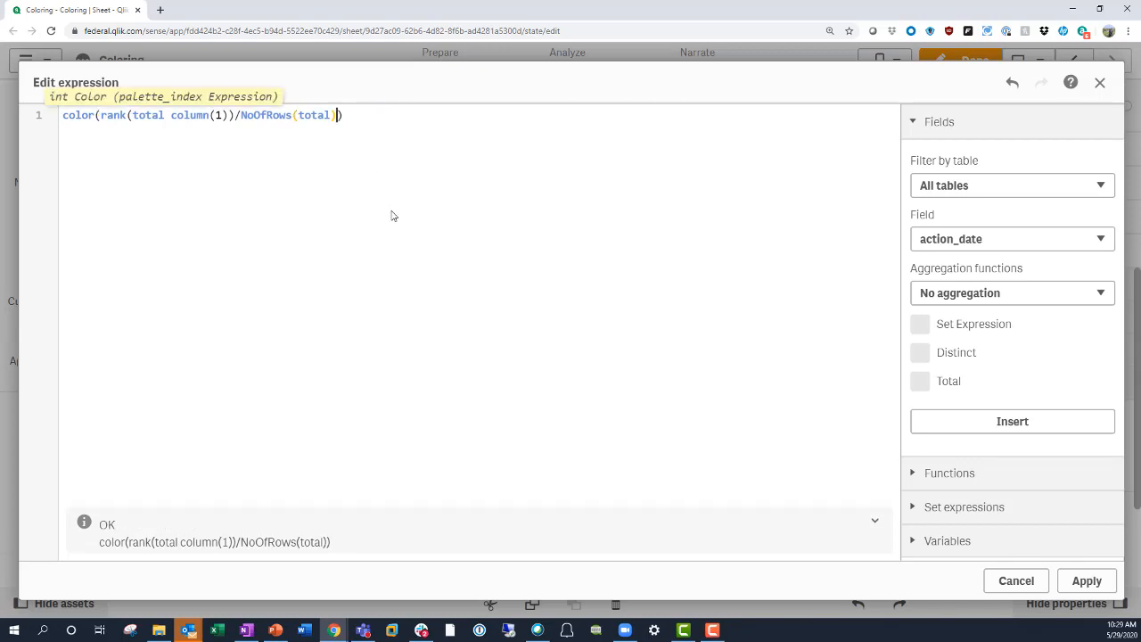
- Multiply the ranked ratio inside the color function by 255 and apply the expression to the chart
type("*255")
key("ctrl+minus")
key("ctrl+minus")
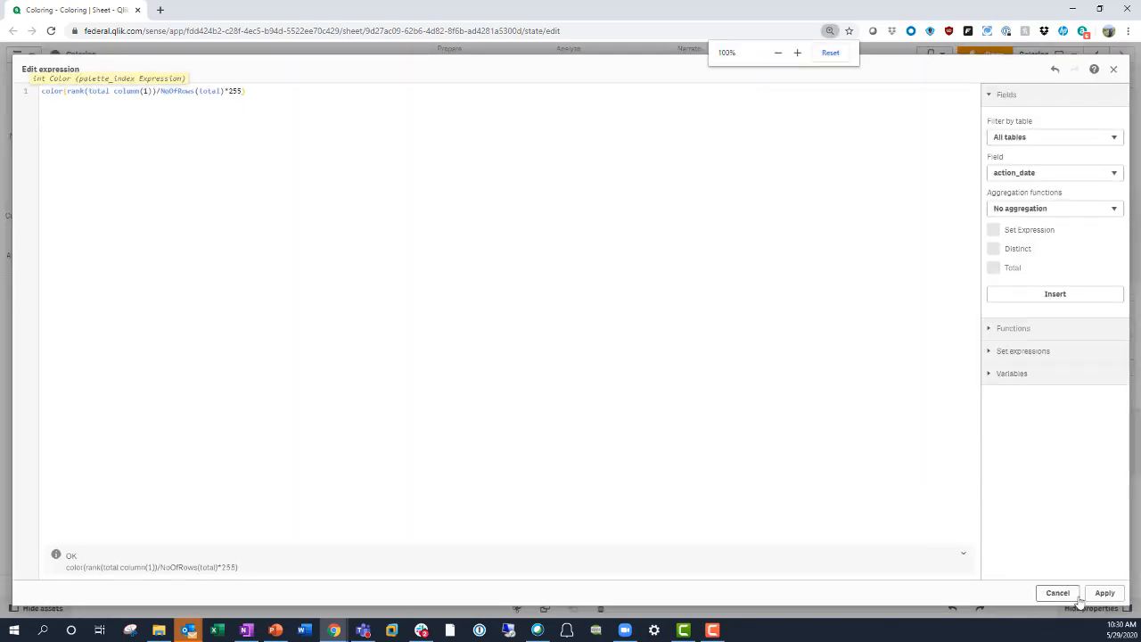
left_click(1102, 593)
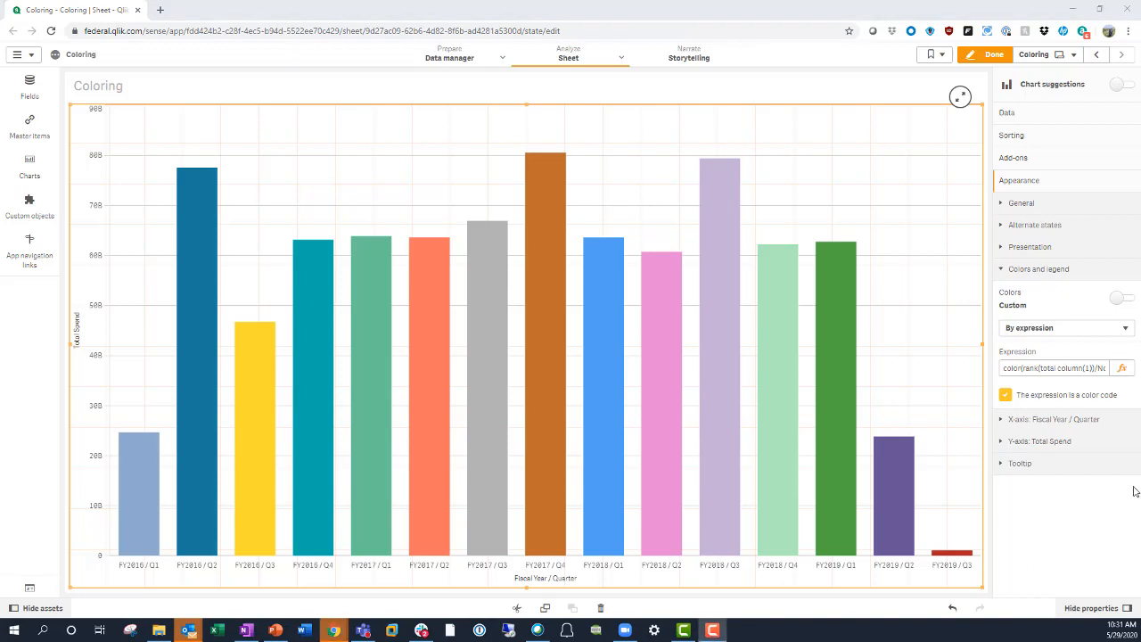
- Change the color function in the chart's color expression to colormaphue, keeping its rank-based argument
left_click(1122, 369)
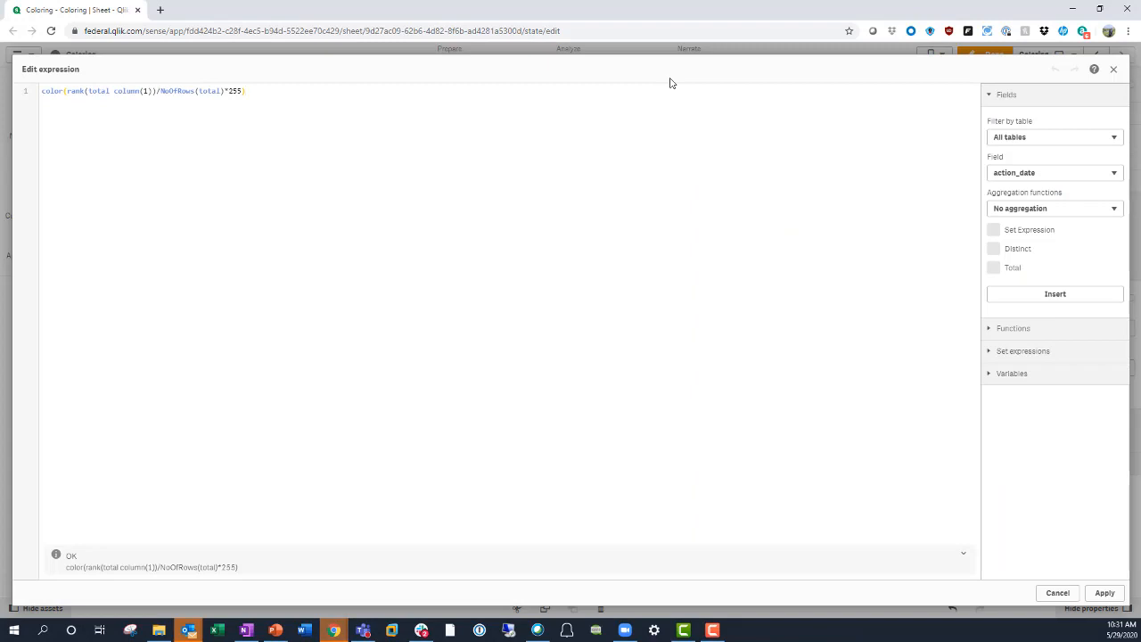
key("ctrl+plus")
key("ctrl+plus")
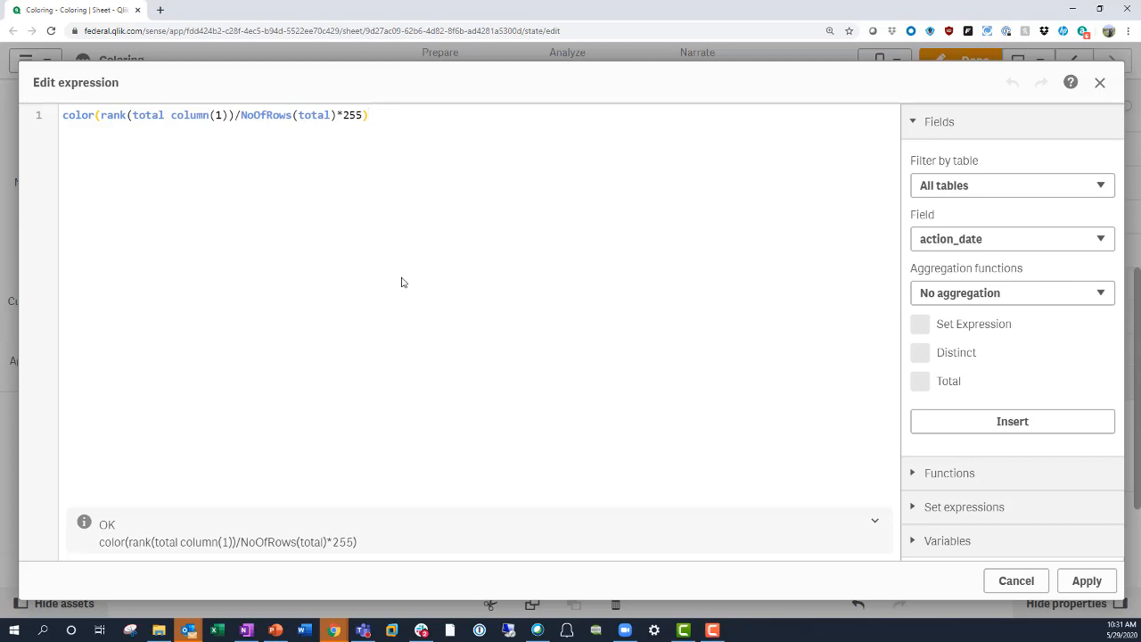
double_click(88, 115)
left_click(93, 122)
type("maphue")
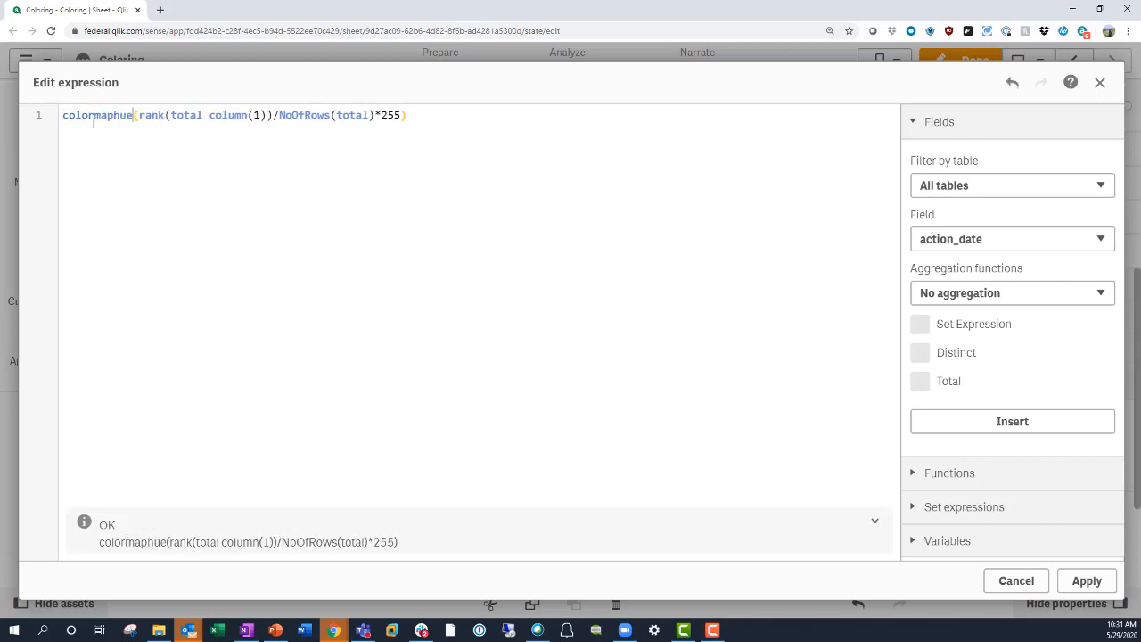
- Remove the *255 multiplier from the colormaphue expression, leaving colormaphue(rank(total column(1))/NoOfRows(total)), and apply it to the chart
left_click_drag(376, 116, 403, 121)
key("Delete")
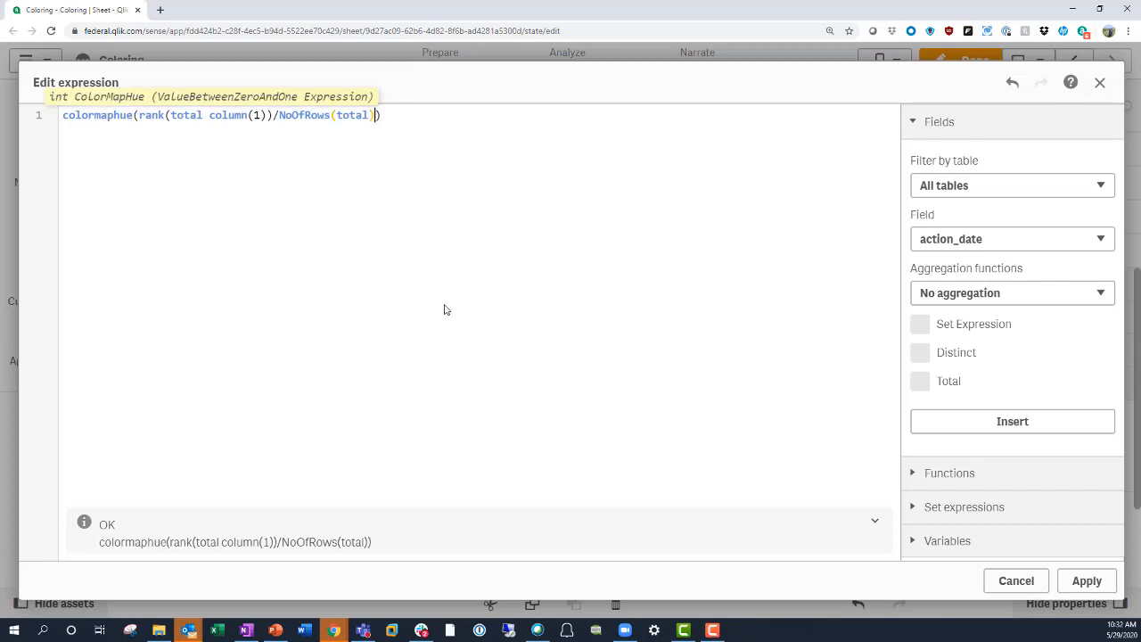
key("Right")
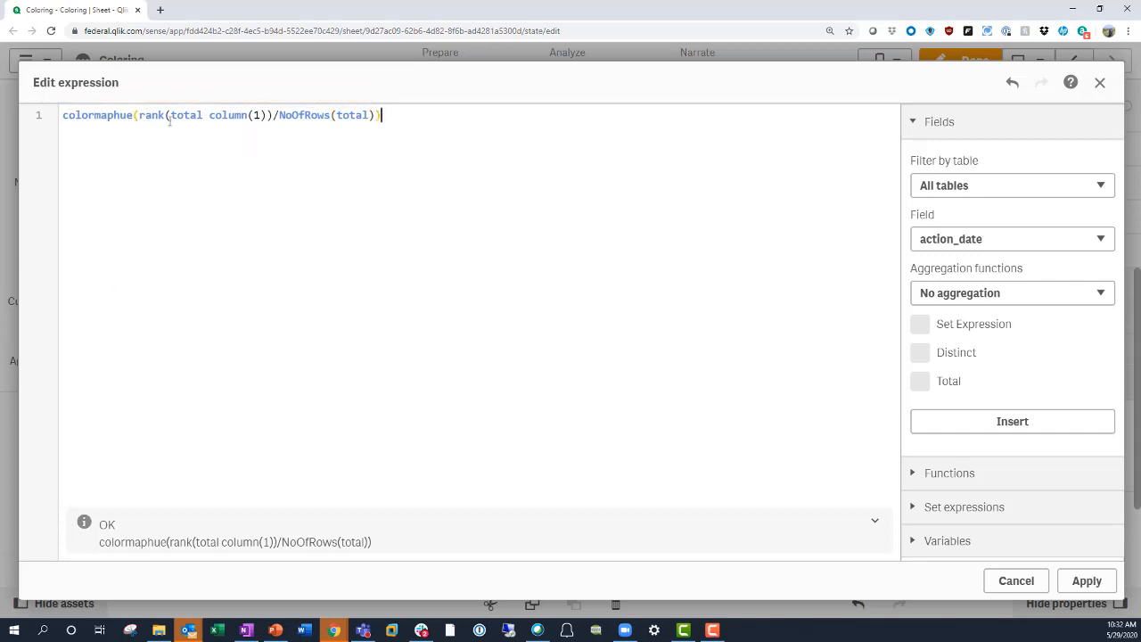
left_click_drag(139, 116, 382, 125)
left_click(440, 190)
key("ctrl+minus")
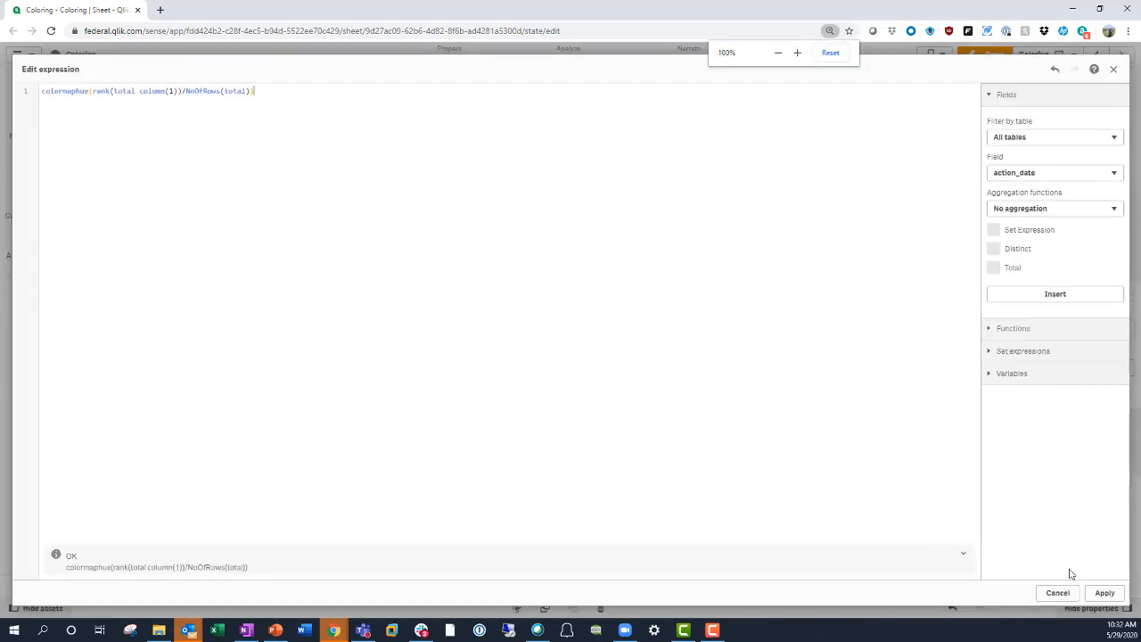
left_click(1105, 593)
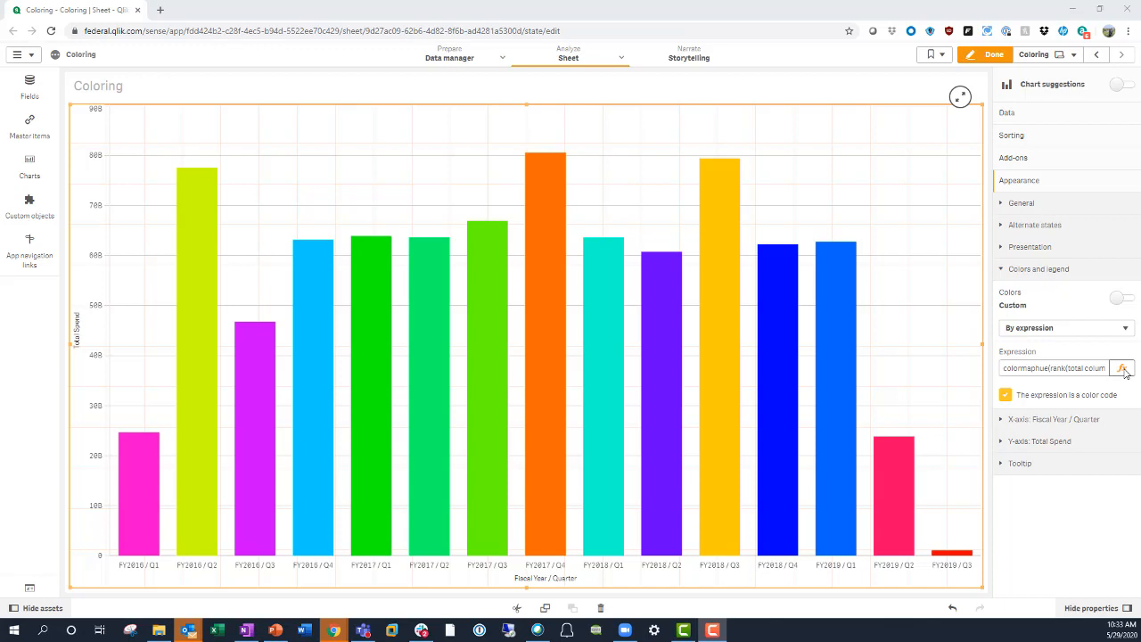
- Change the colormaphue function in the chart's color expression to colormapjet and apply it
left_click(1123, 369)
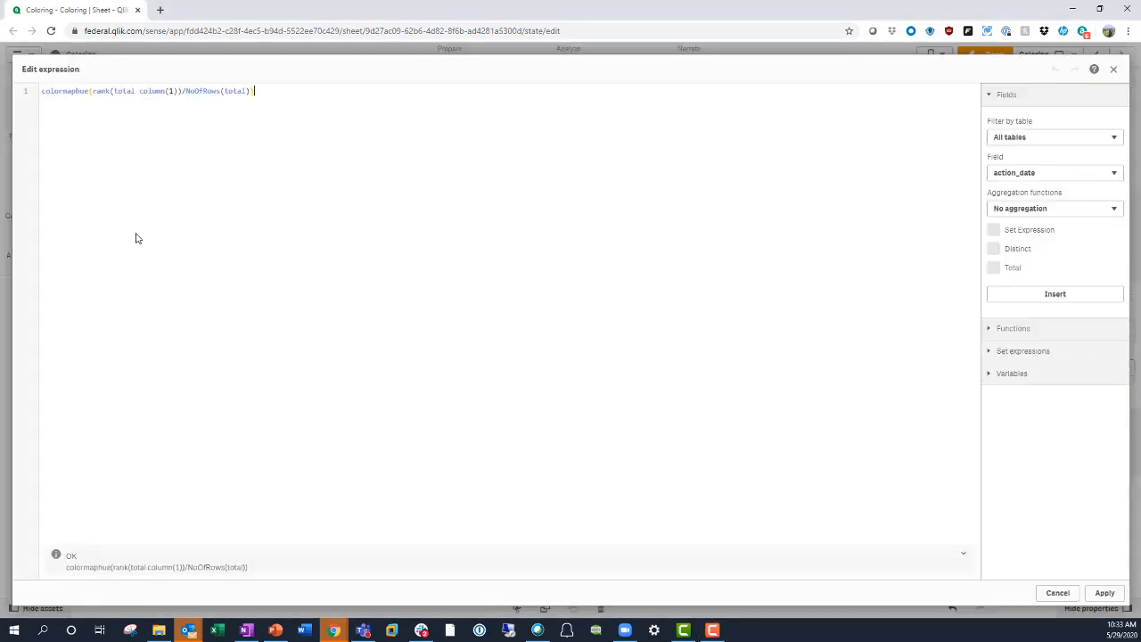
left_click_drag(77, 90, 87, 92)
type("jet")
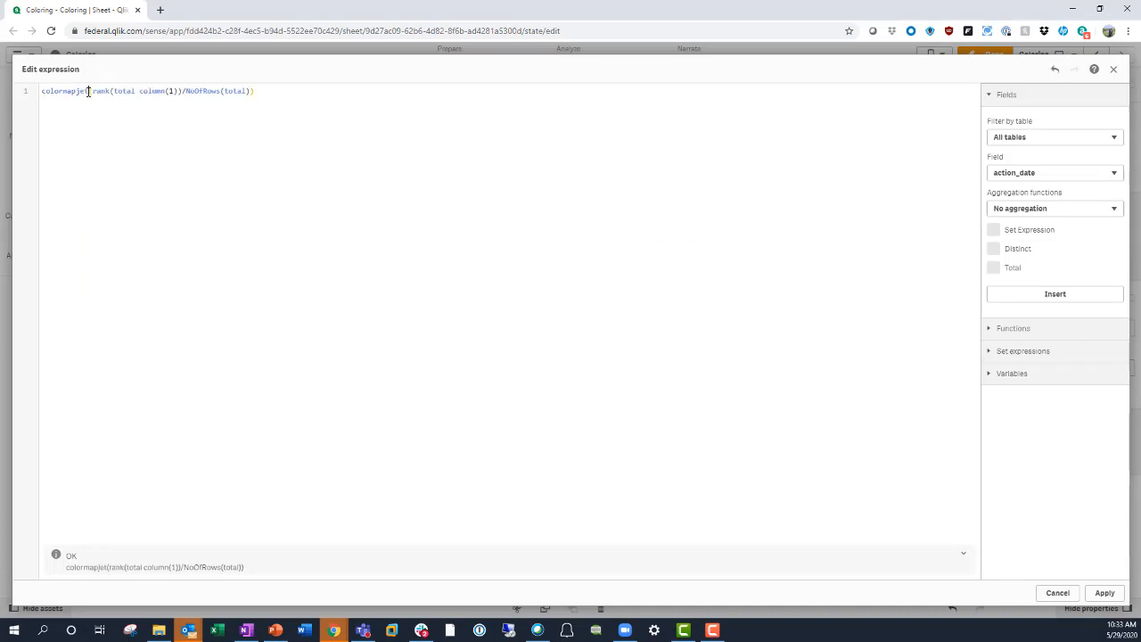
left_click(1107, 595)
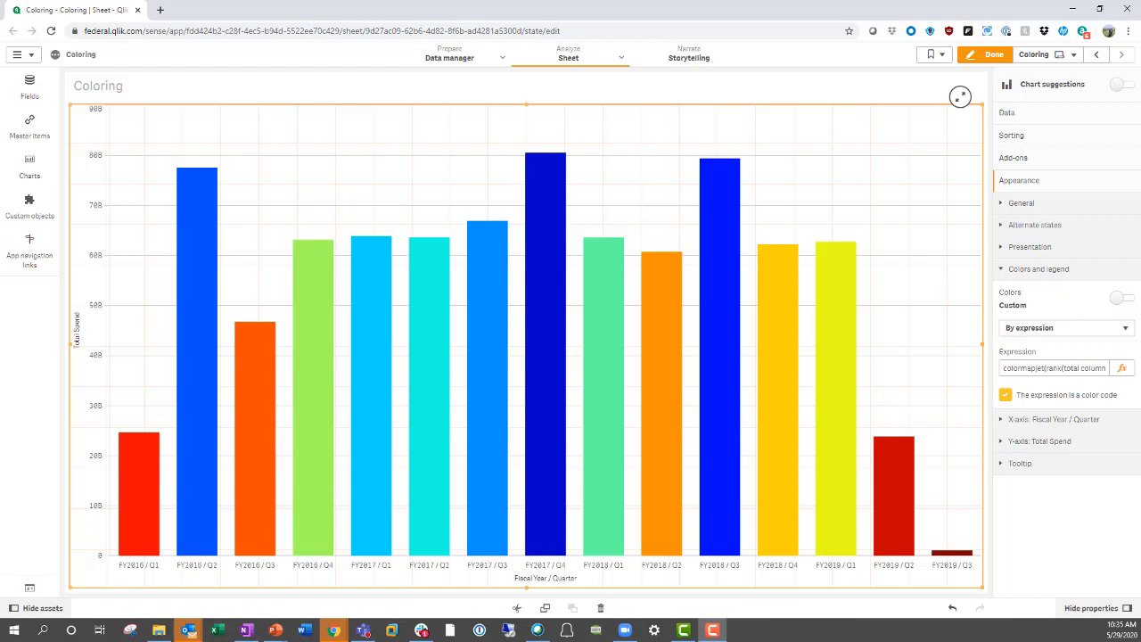
- Replace the colormapjet function in the chart's color expression with argb, keeping its rank-based argument
left_click(1122, 367)
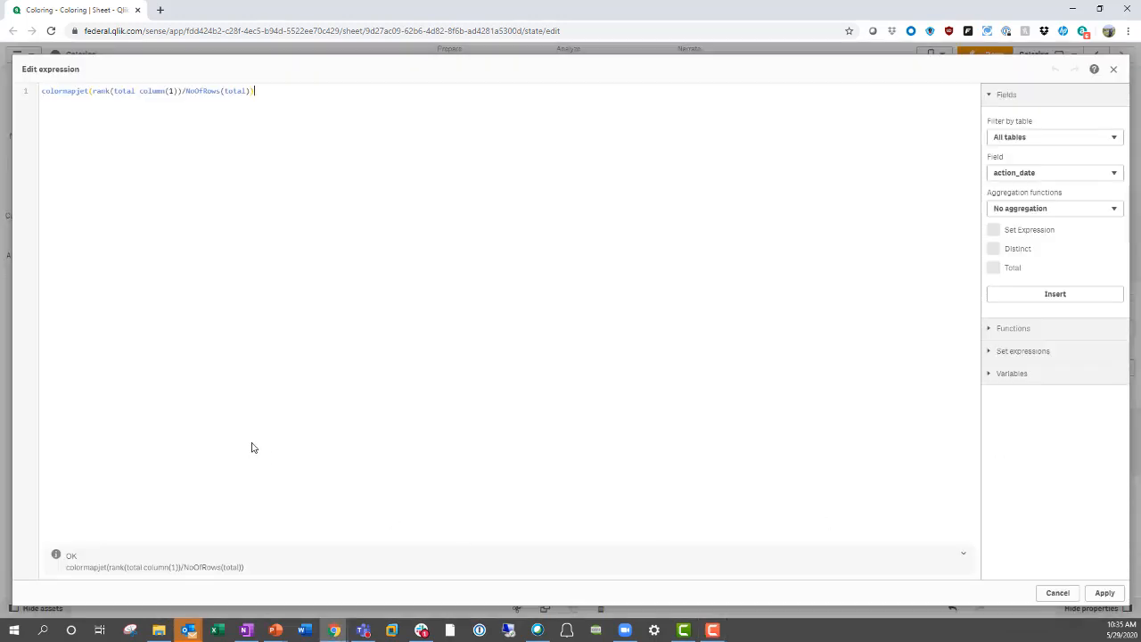
key("ctrl+plus")
key("ctrl+plus")
key("ctrl+plus")
double_click(98, 117)
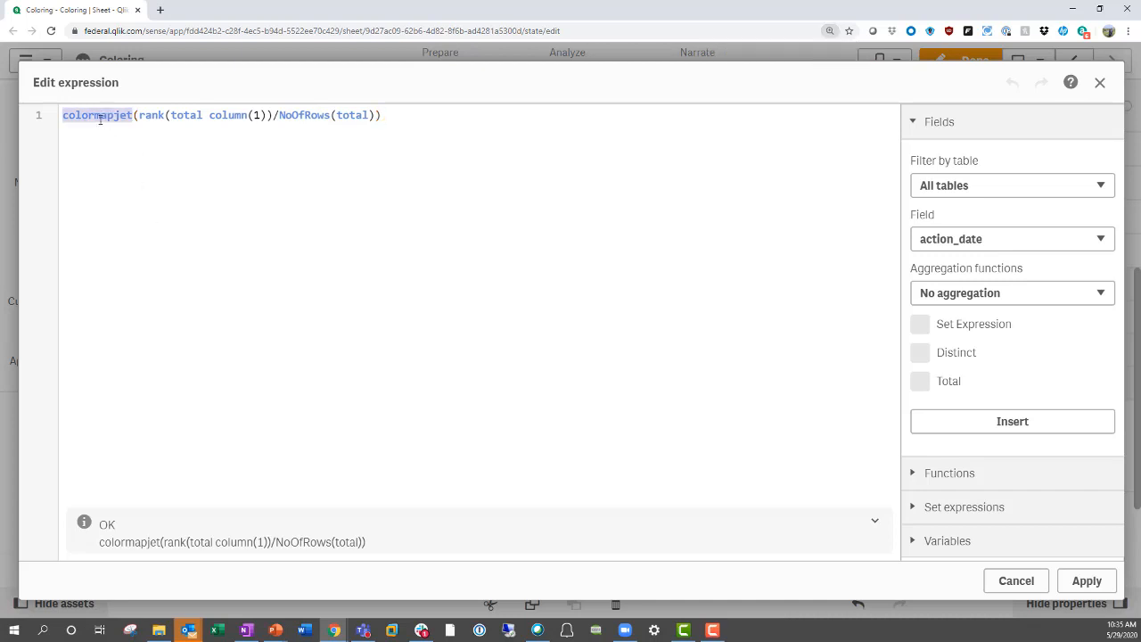
type("argb")
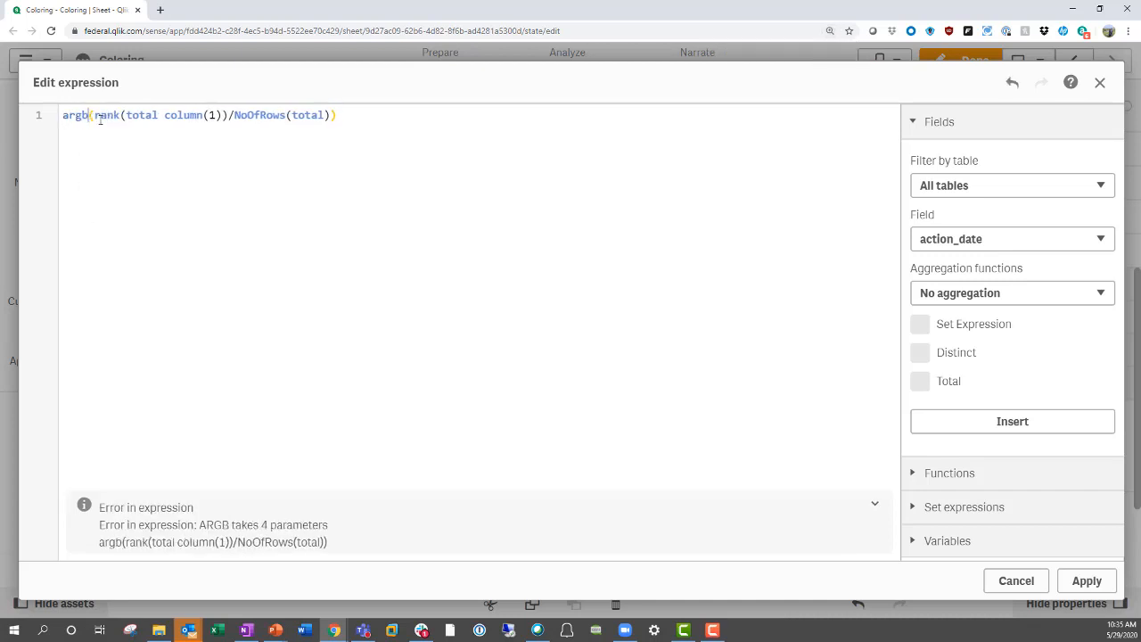
- Multiply the ranked ratio by 255 as the alpha value, add 0,101,115 as the remaining argb arguments, and apply the expression
left_click(333, 117)
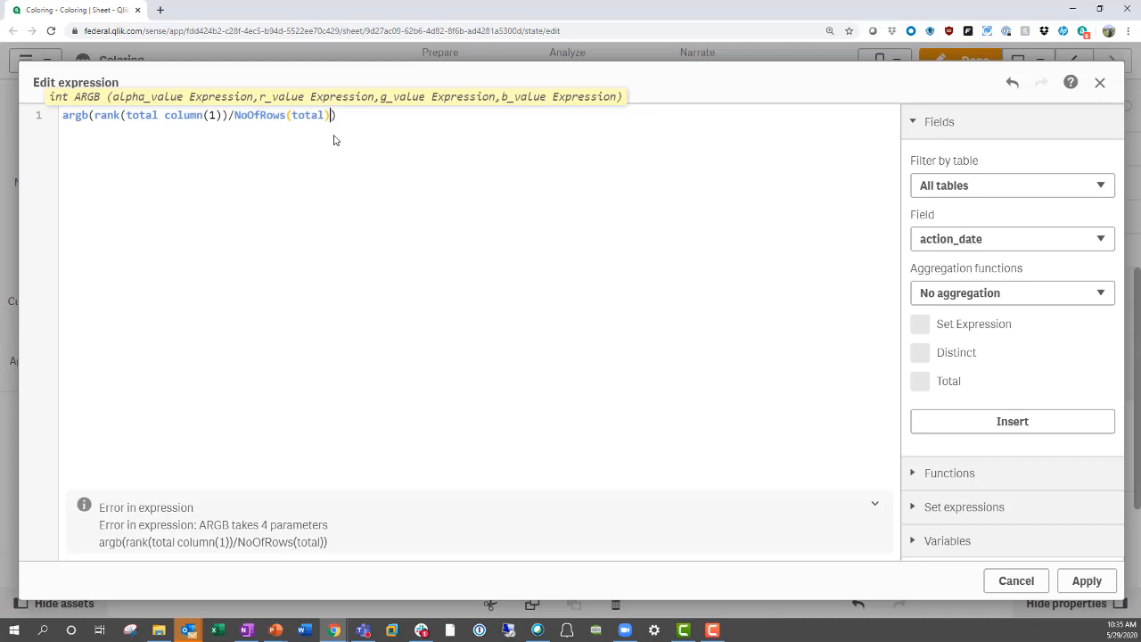
type("*")
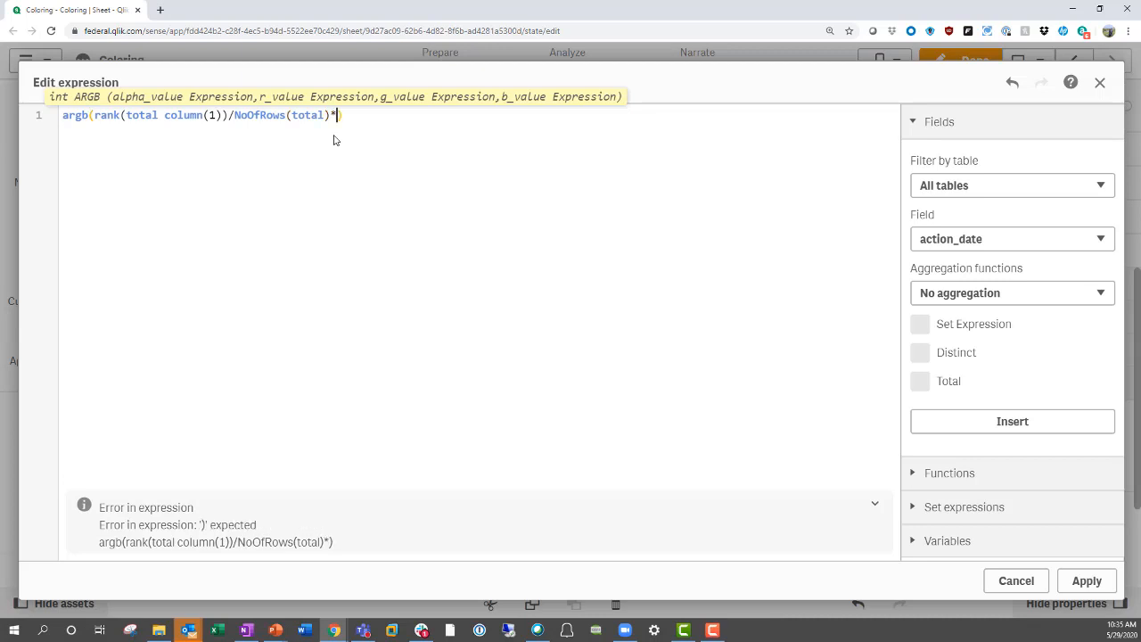
type("255,")
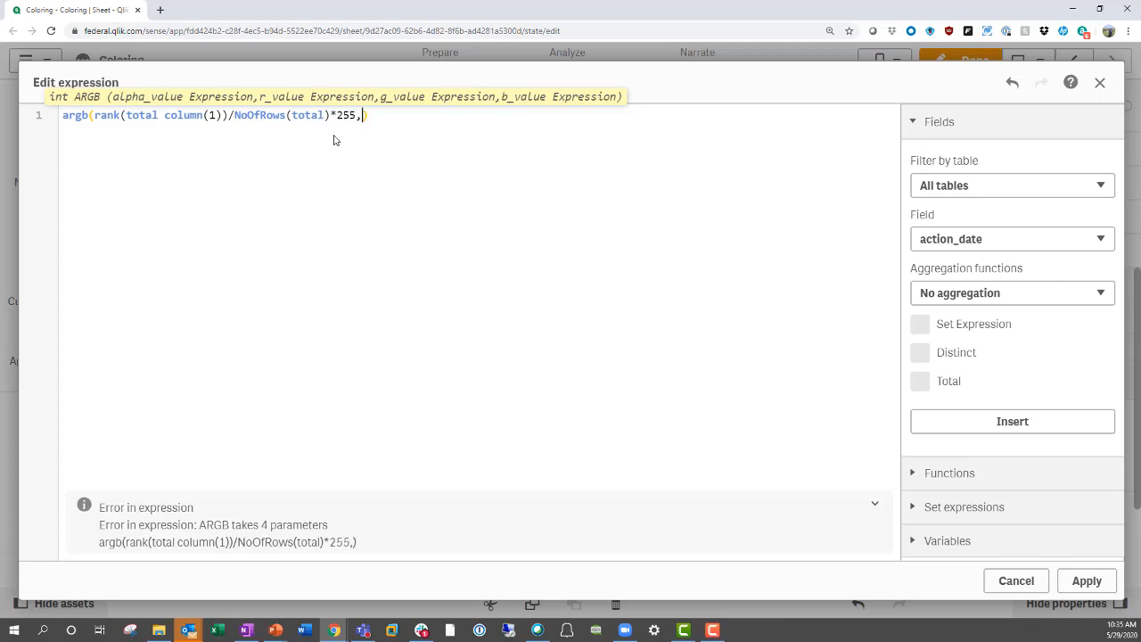
type("0,101,115")
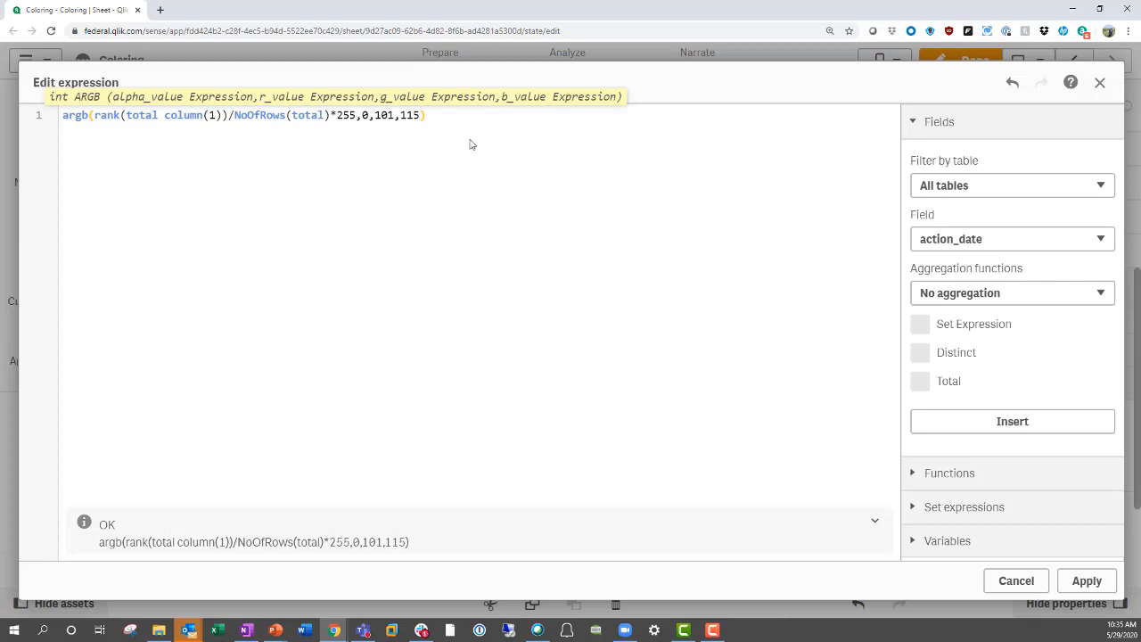
left_click_drag(362, 115, 421, 114)
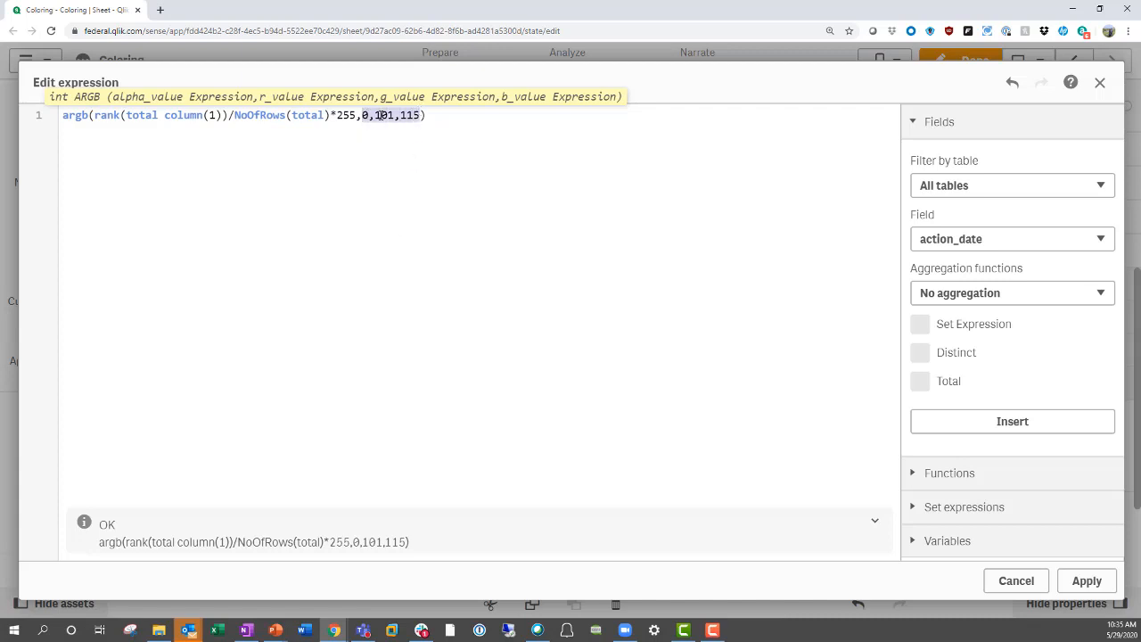
left_click_drag(357, 115, 273, 105)
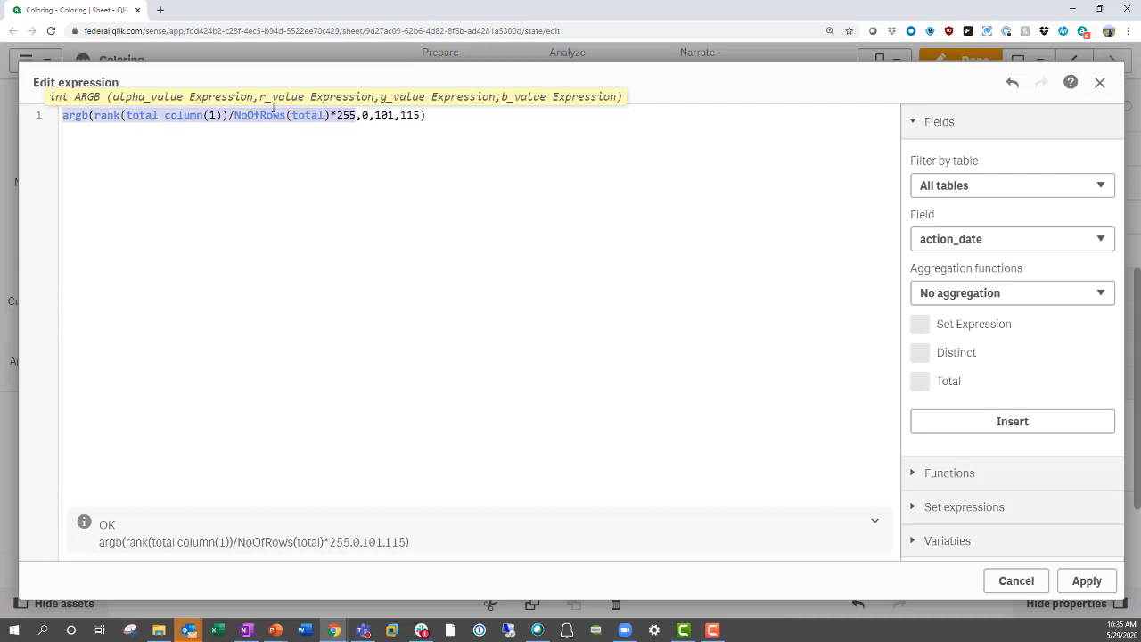
left_click(420, 132)
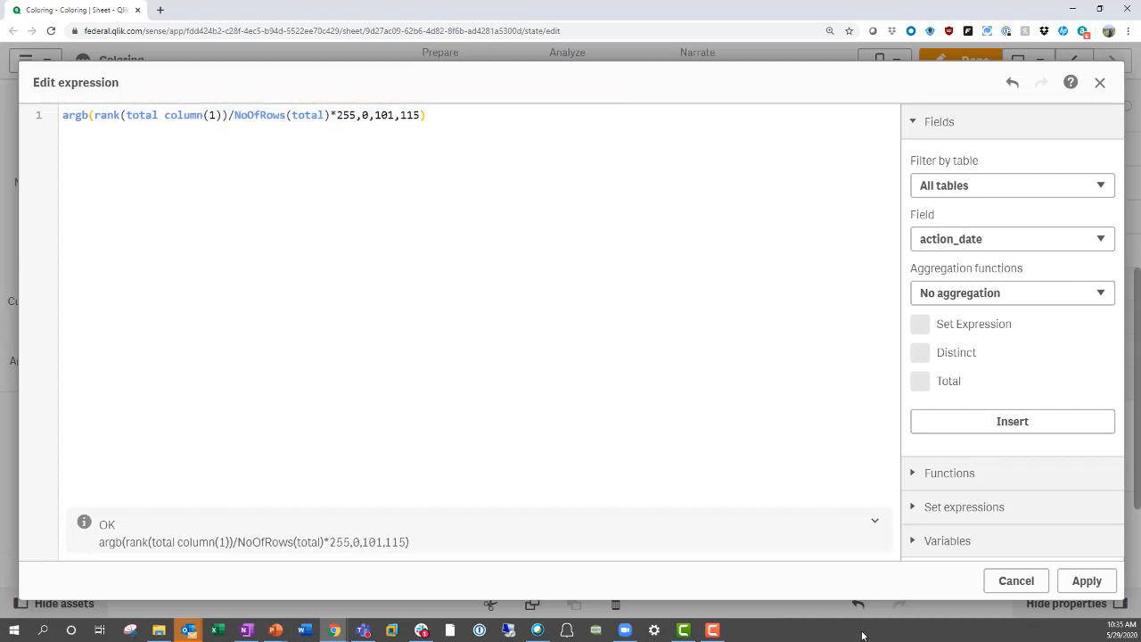
key("ctrl+minus")
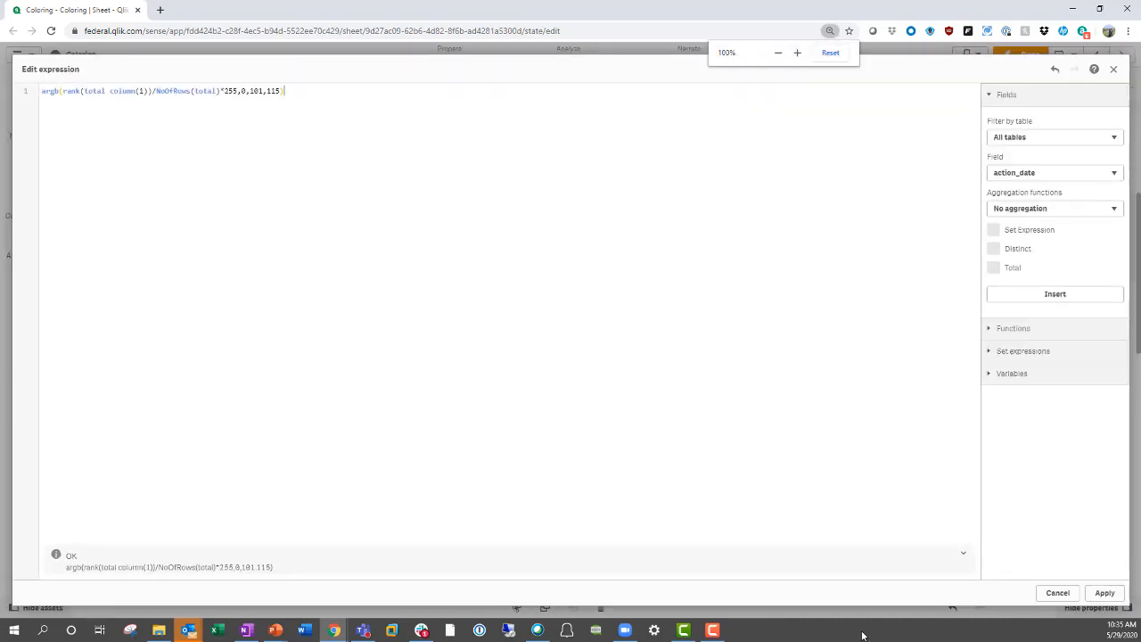
left_click(1103, 594)
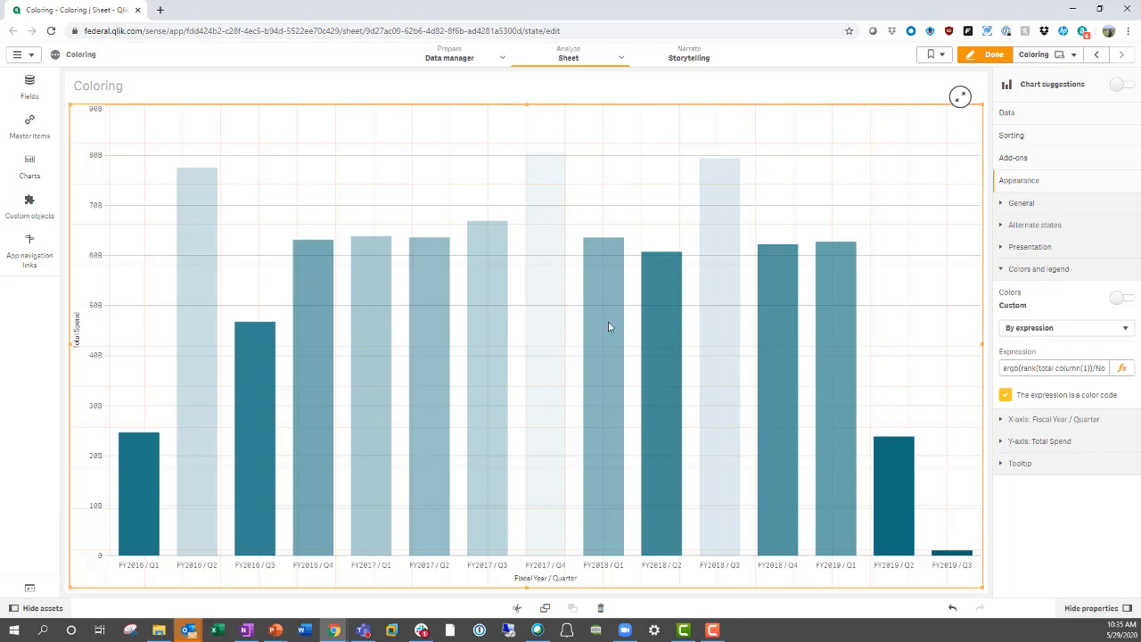
- Reverse the ranking in the argb color expression by multiplying column(1) by -1 inside the rank function, and apply it
left_click(1122, 367)
left_click(149, 91)
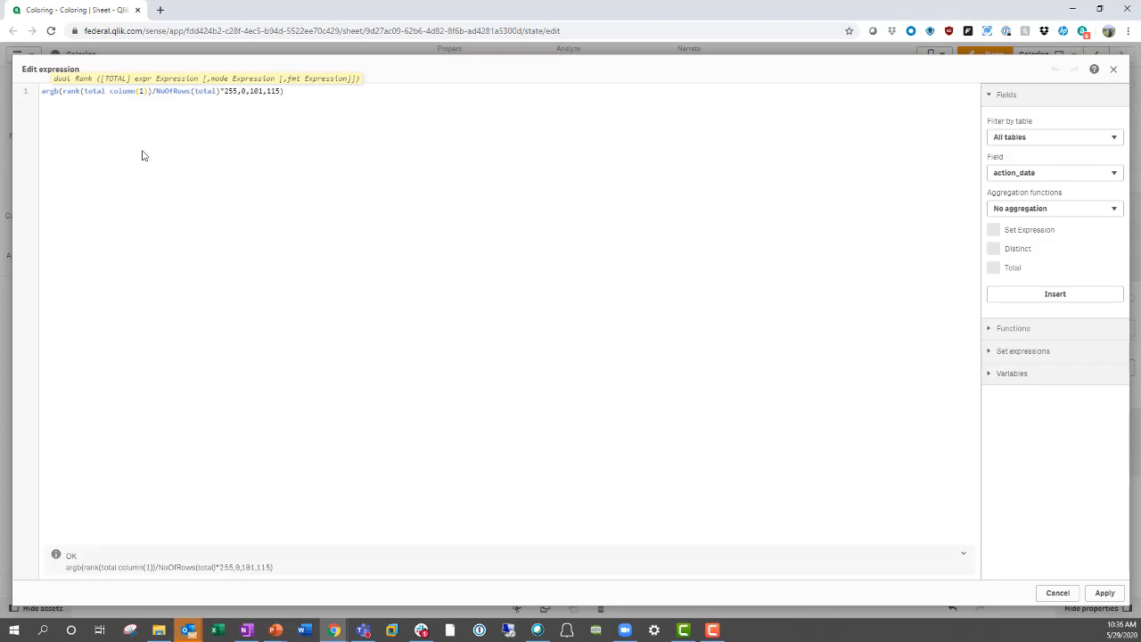
type("*-1")
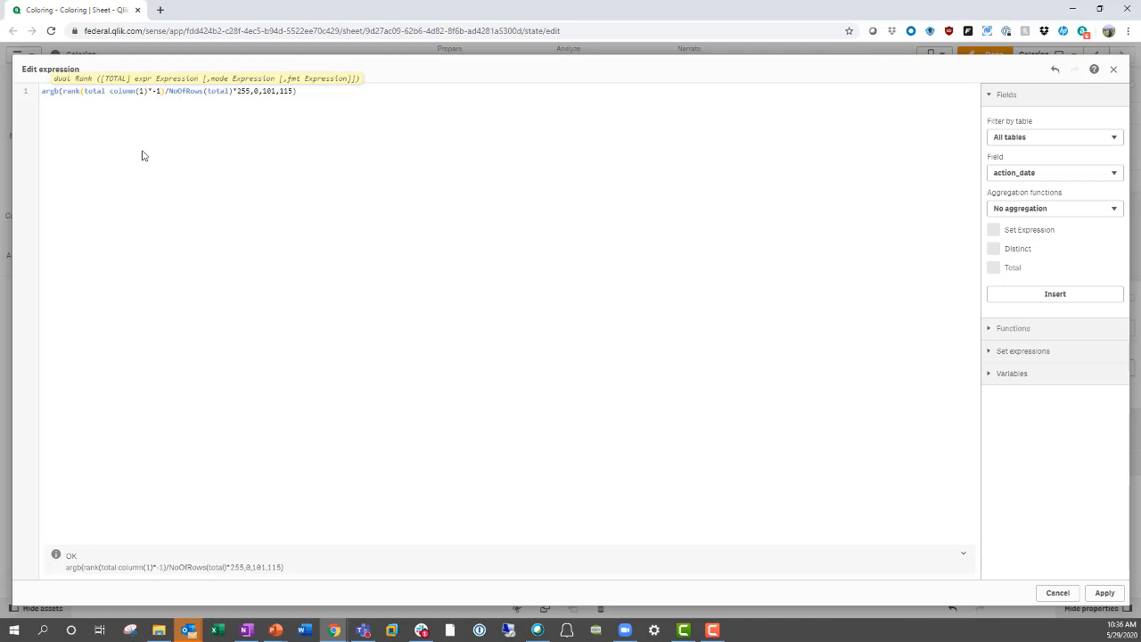
left_click(1097, 595)
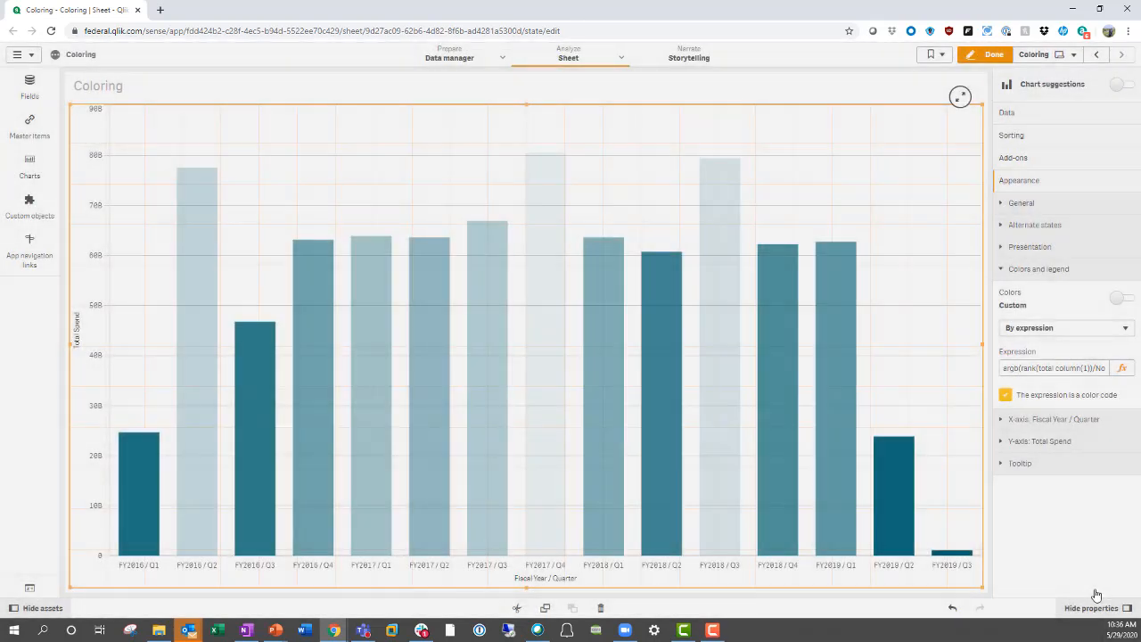
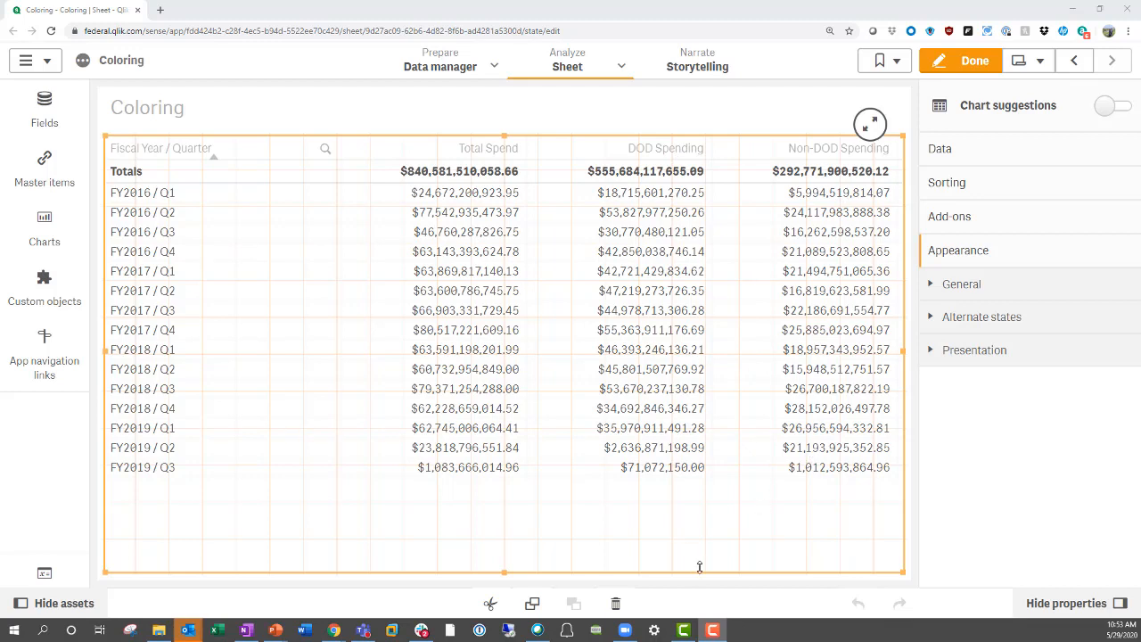
- Begin a background color expression for the table's Total Spend column with colormix1(rank(total column(1))
left_click(939, 153)
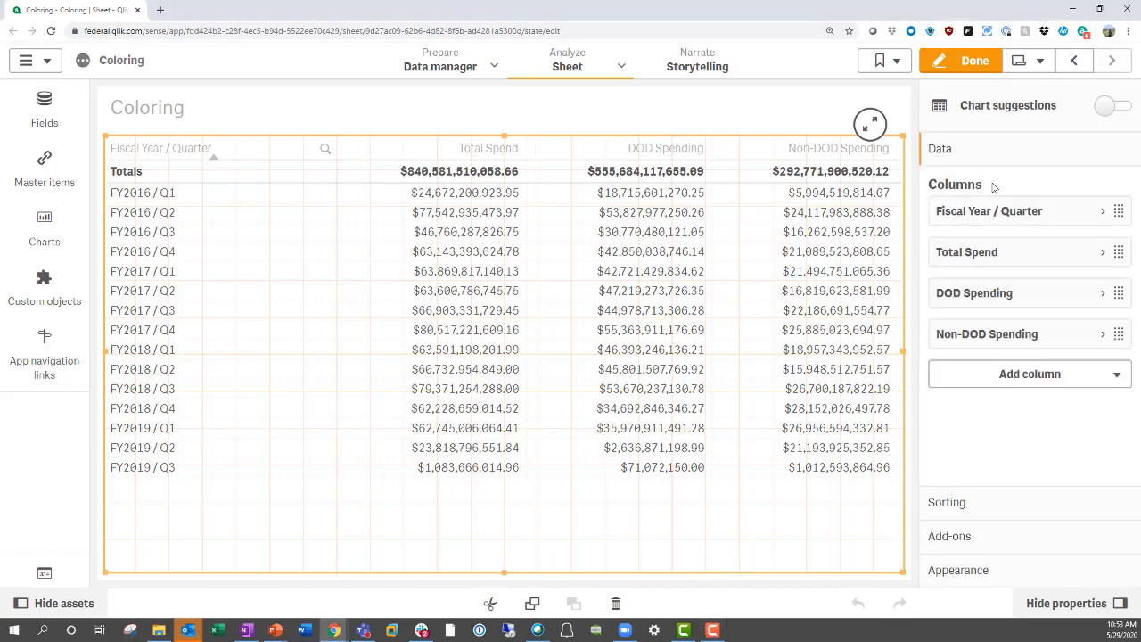
left_click(1014, 252)
scroll(1088, 397, "down", 3)
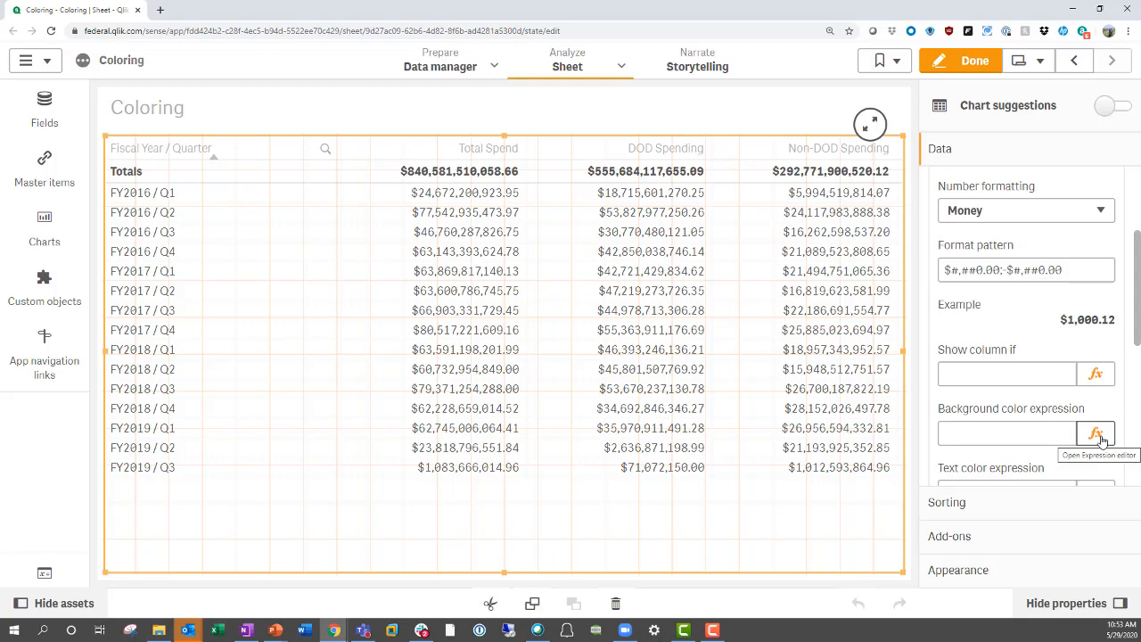
left_click(1101, 437)
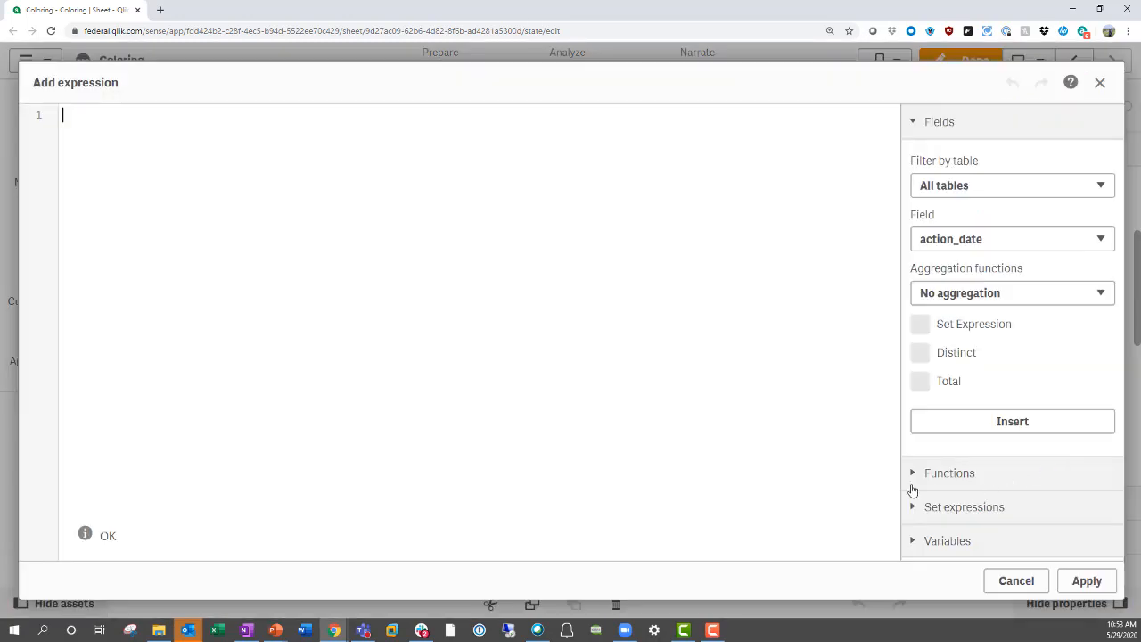
type("colormix1(")
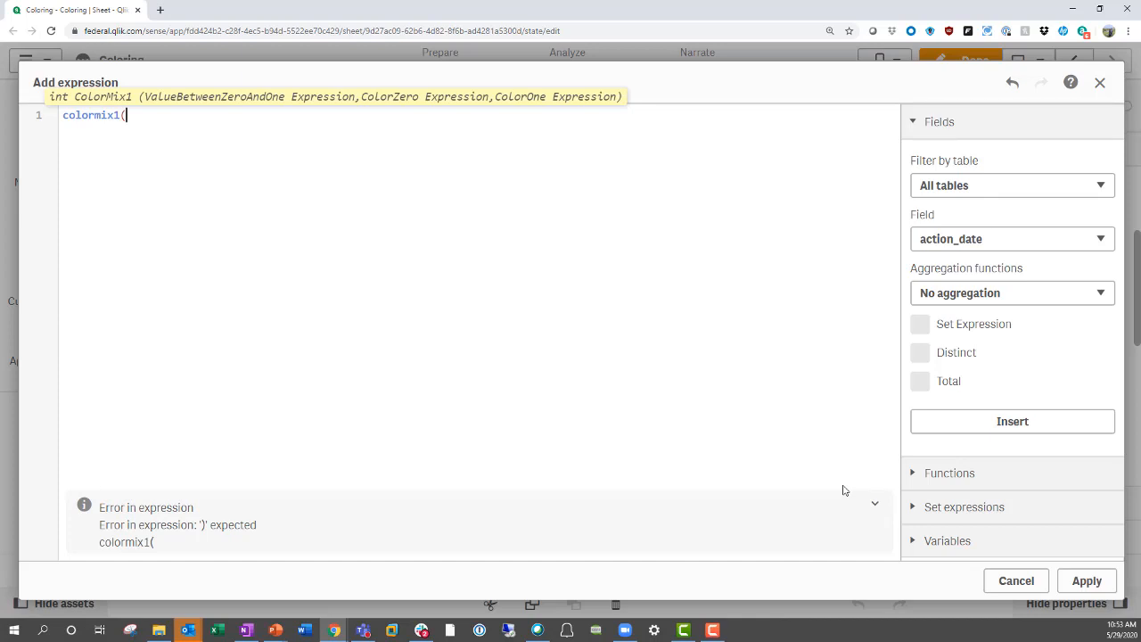
type("rank")
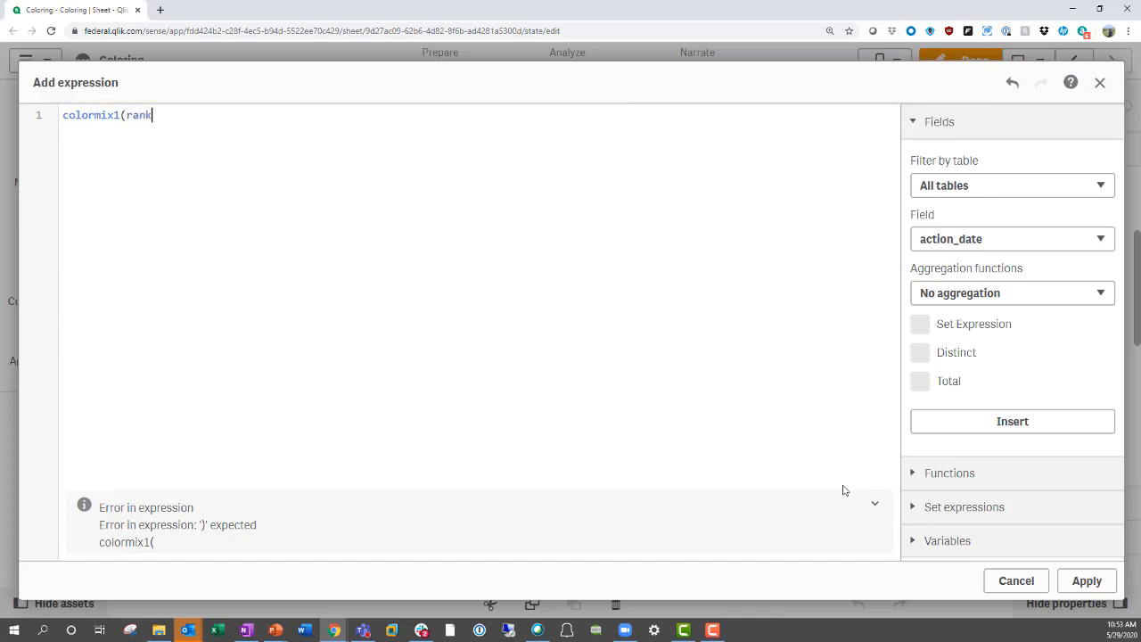
type("(total colu")
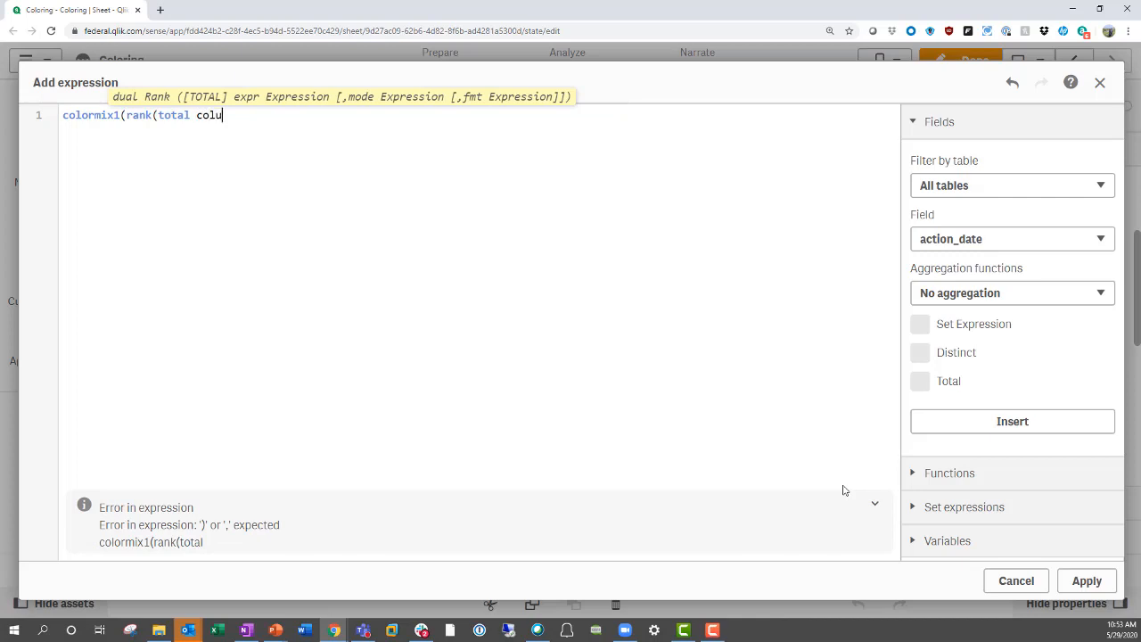
type("mn(1))")
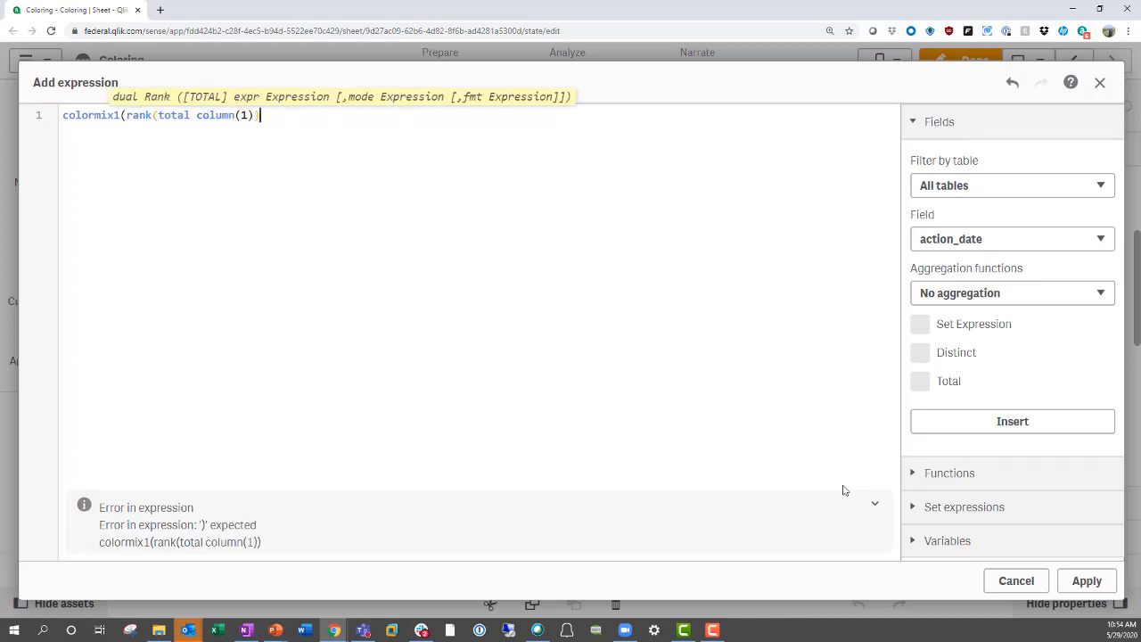
- Divide the rank by NoOfRows(total), add red() and green() as the colormix1 colors, and apply the background color expression
type("/noo")
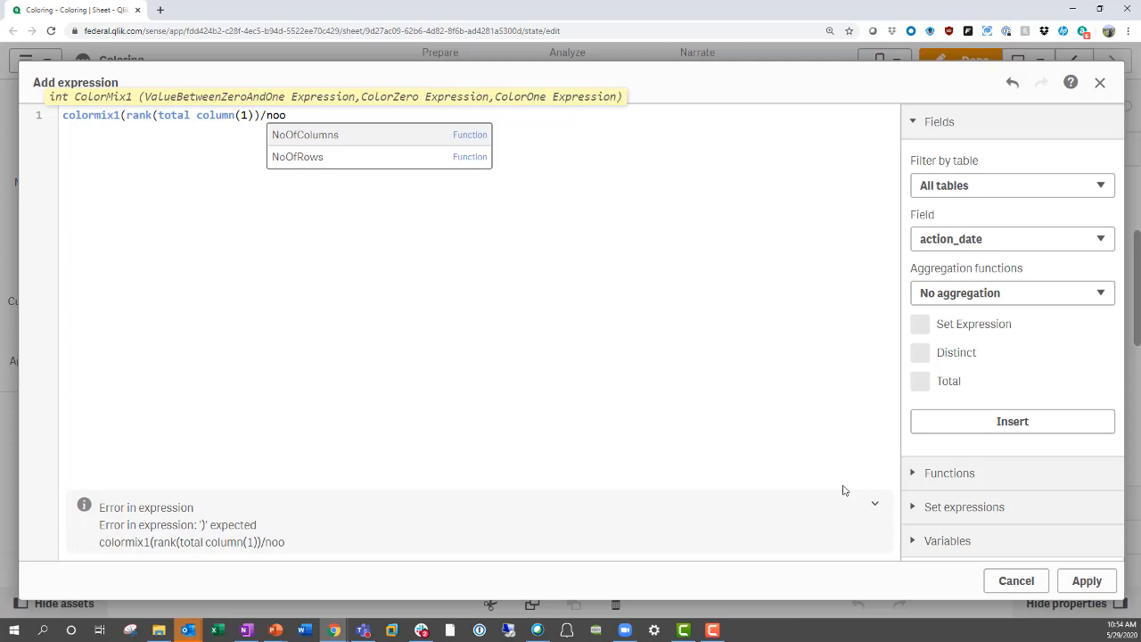
key("Down")
key("Return")
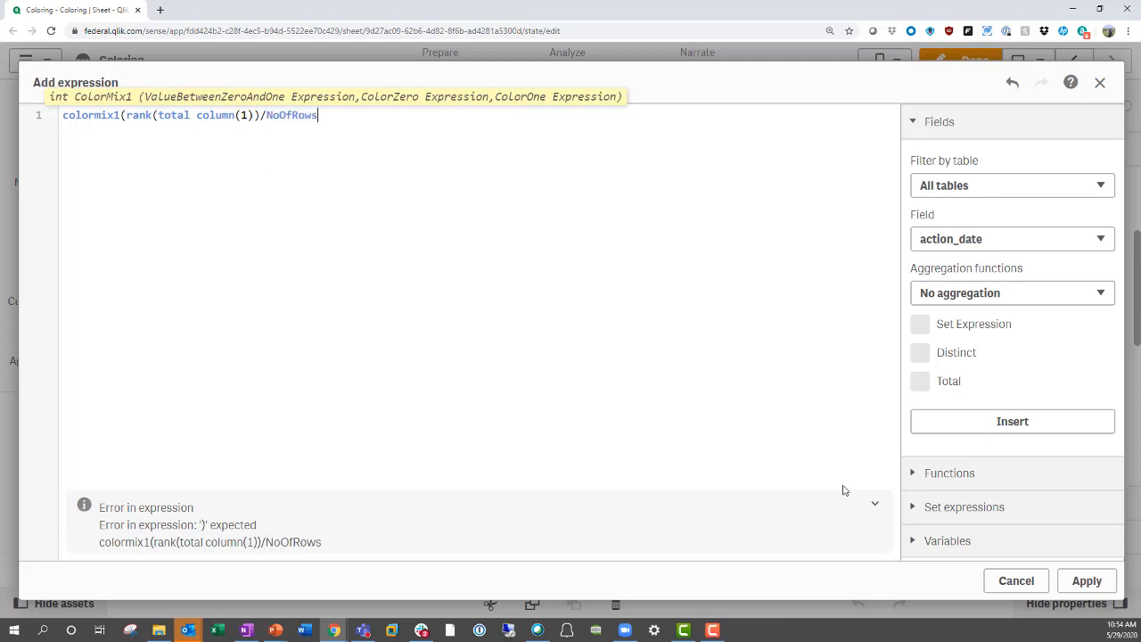
type("(total),red()")
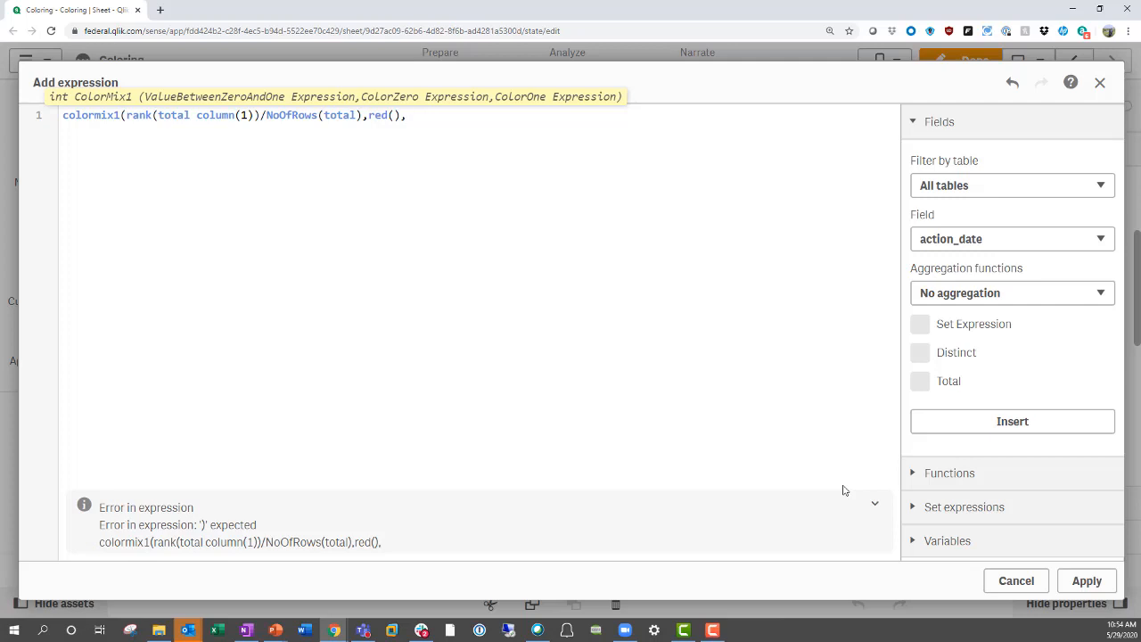
type(",green())")
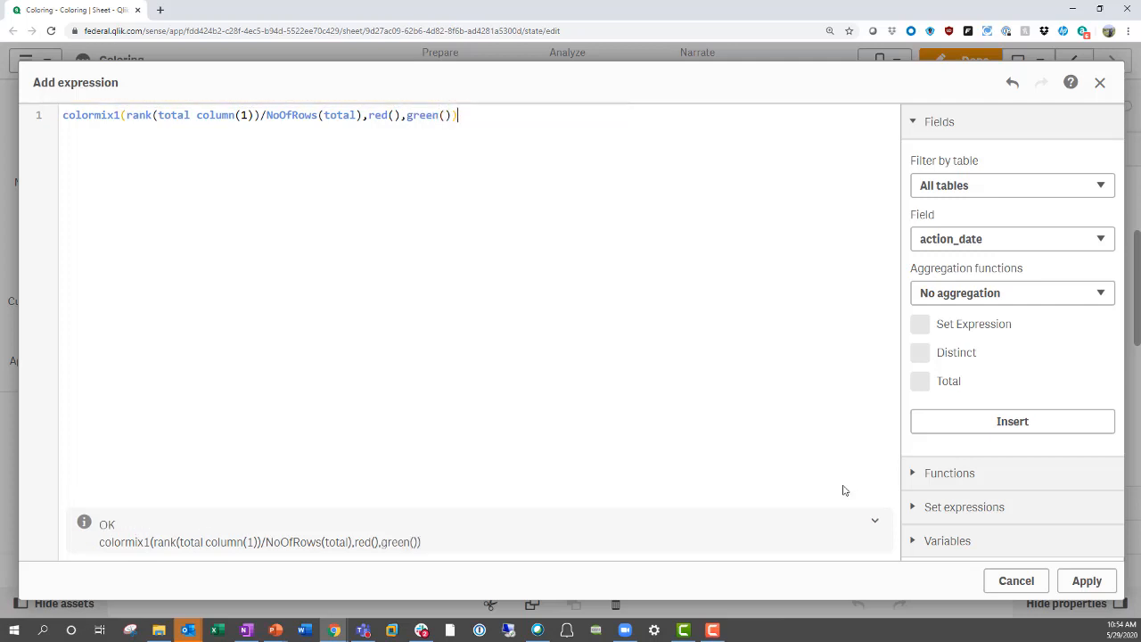
left_click(1094, 576)
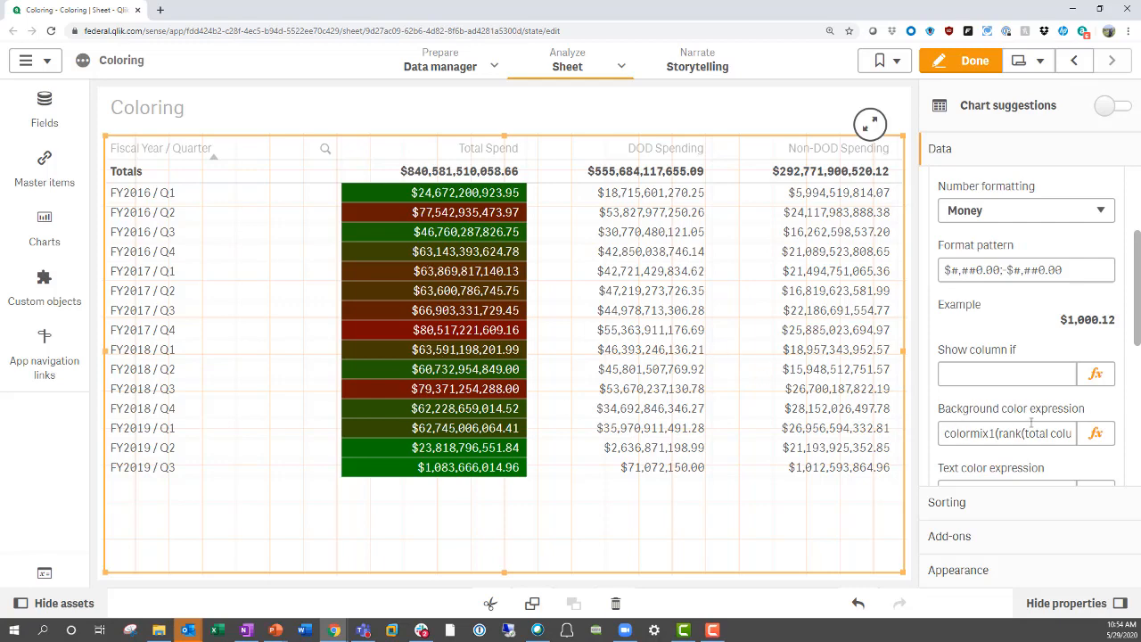
- Change the Total Spend background color function to rgb, remove the red() and green() arguments, and multiply the ranked ratio by 255
left_click(1094, 433)
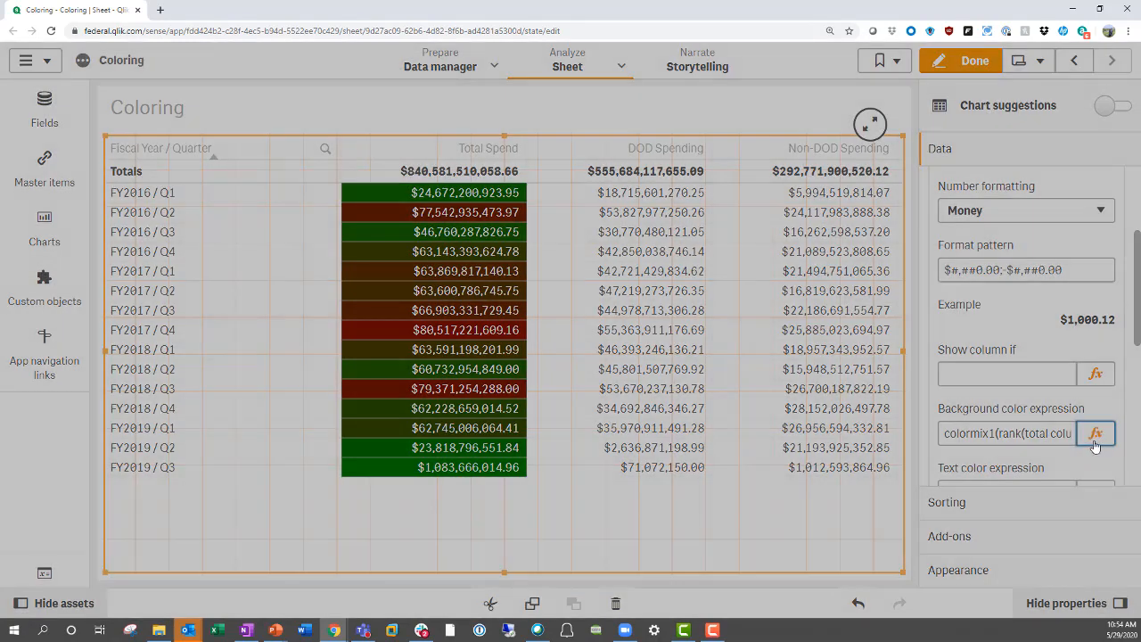
double_click(88, 118)
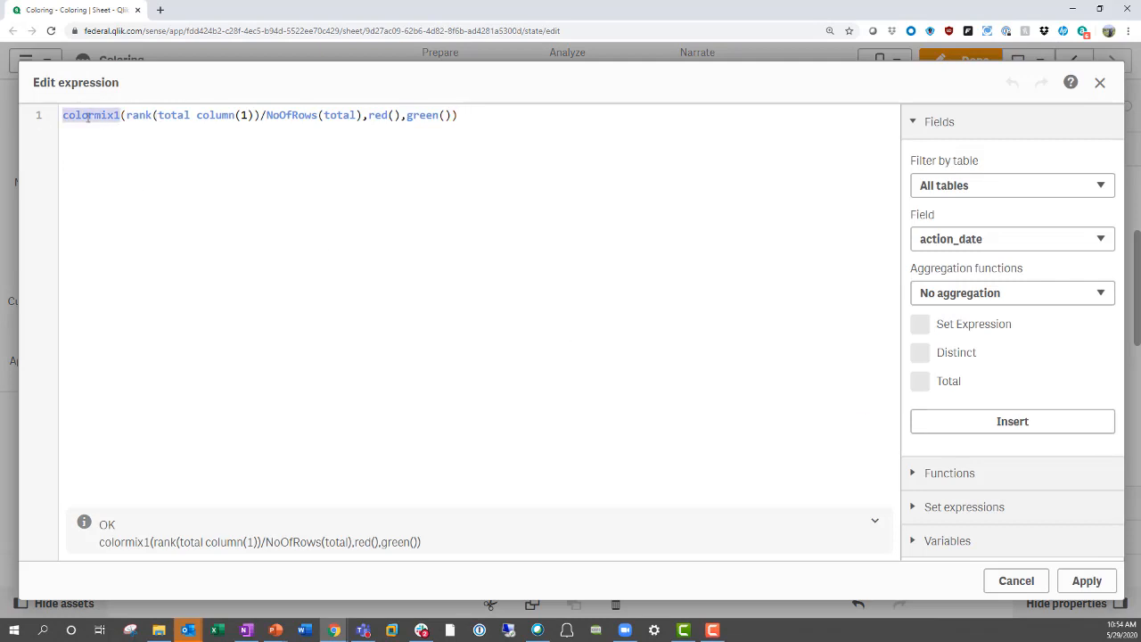
type("rgb")
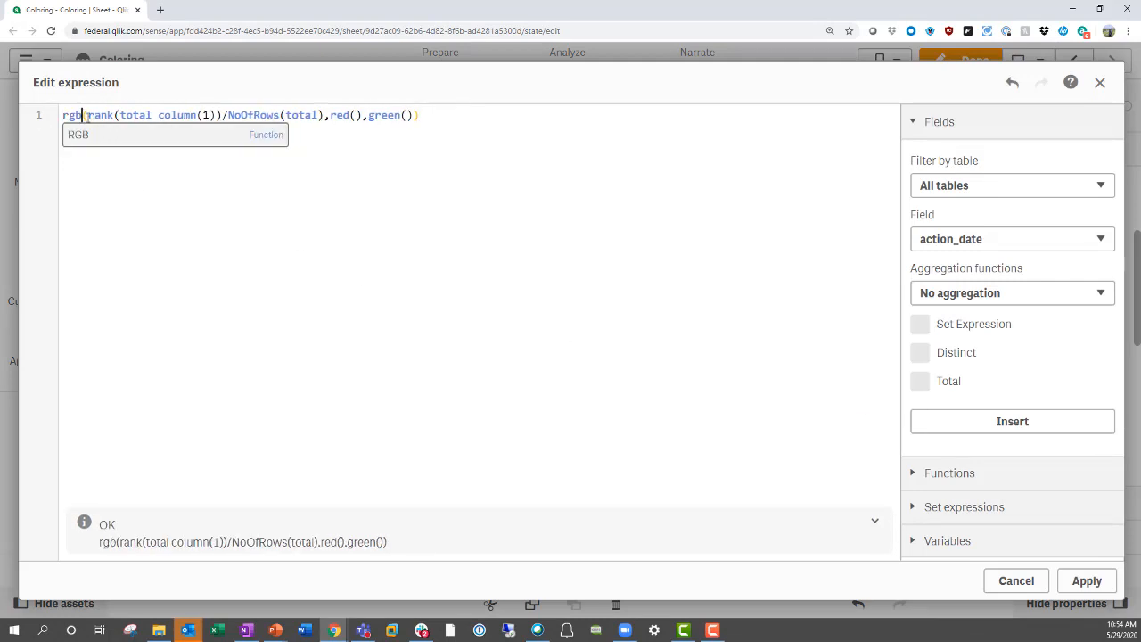
left_click(474, 116)
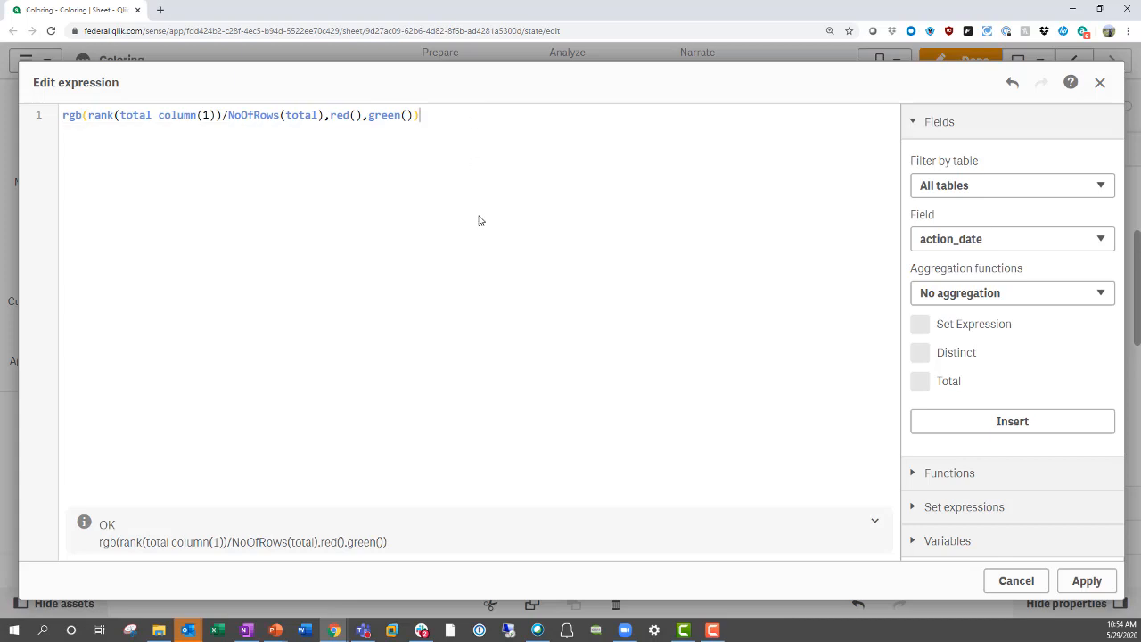
left_click_drag(324, 115, 422, 115)
key("BackSpace")
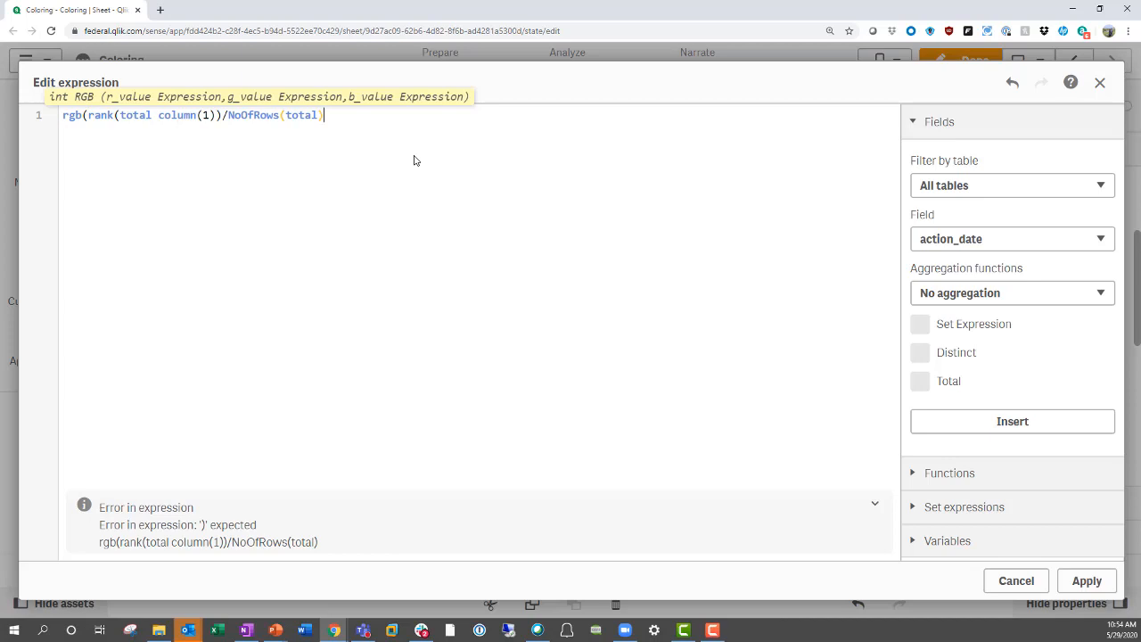
type("*255,")
- Duplicate the ranked ratio as the green argument with column(1)*-1, set the blue argument to 0, and apply the rgb expression
left_click_drag(87, 115, 354, 115)
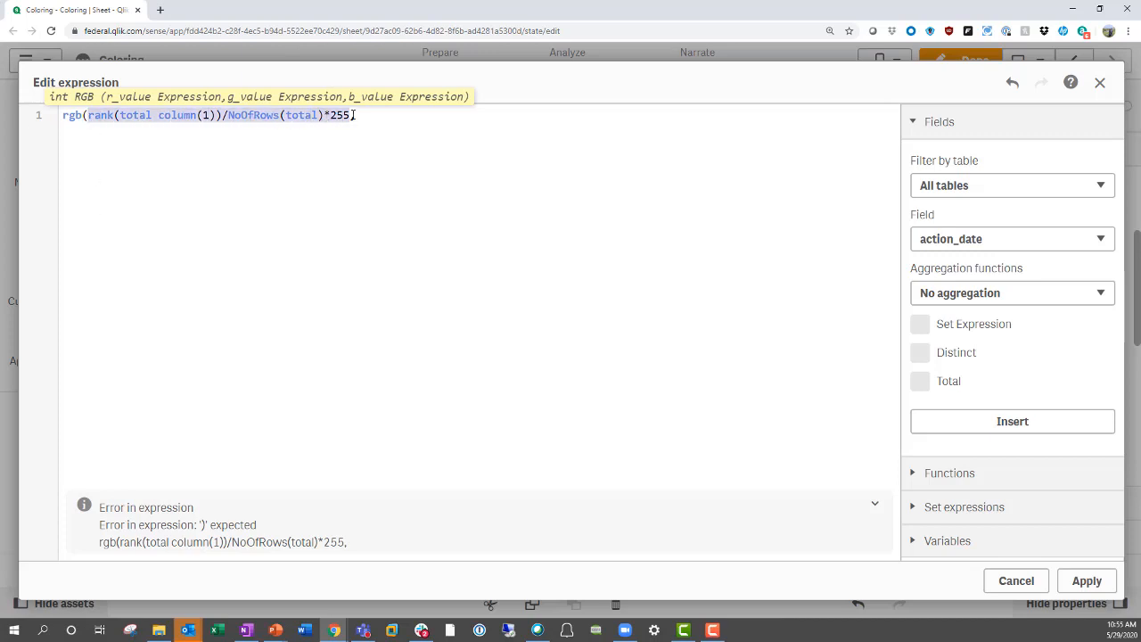
key("ctrl+c")
left_click(360, 115)
key("ctrl+v")
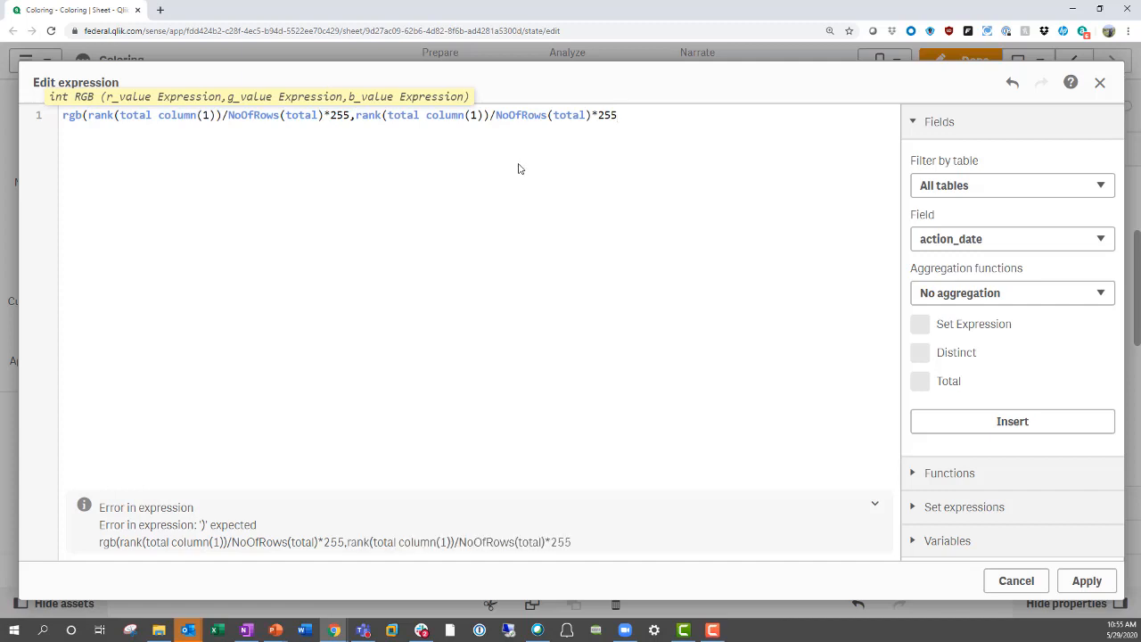
left_click(485, 116)
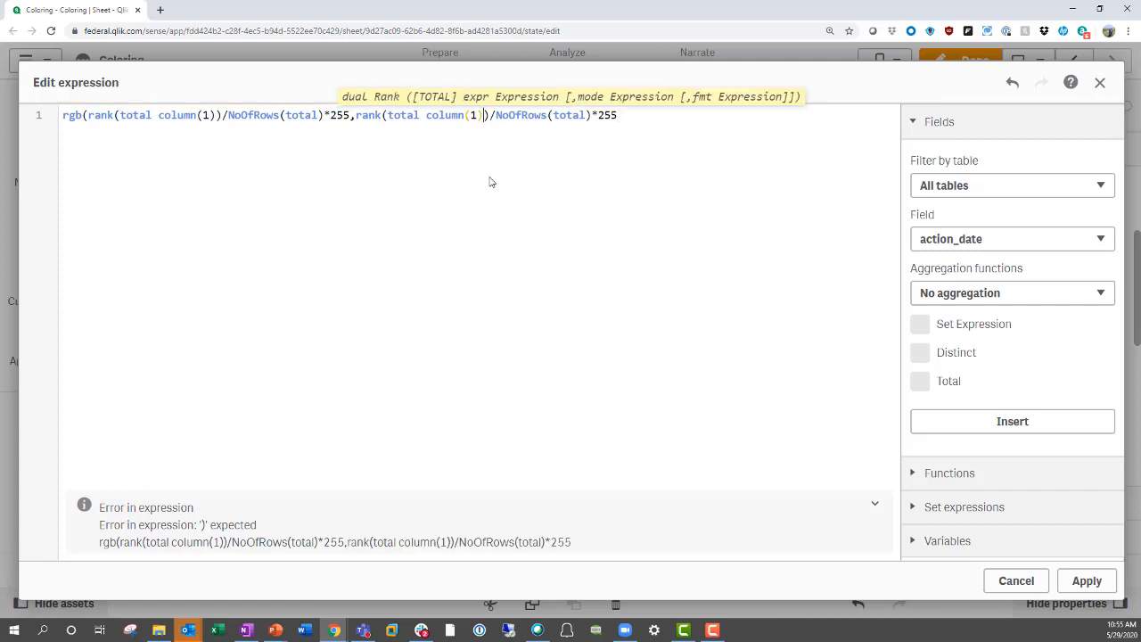
type("*-1")
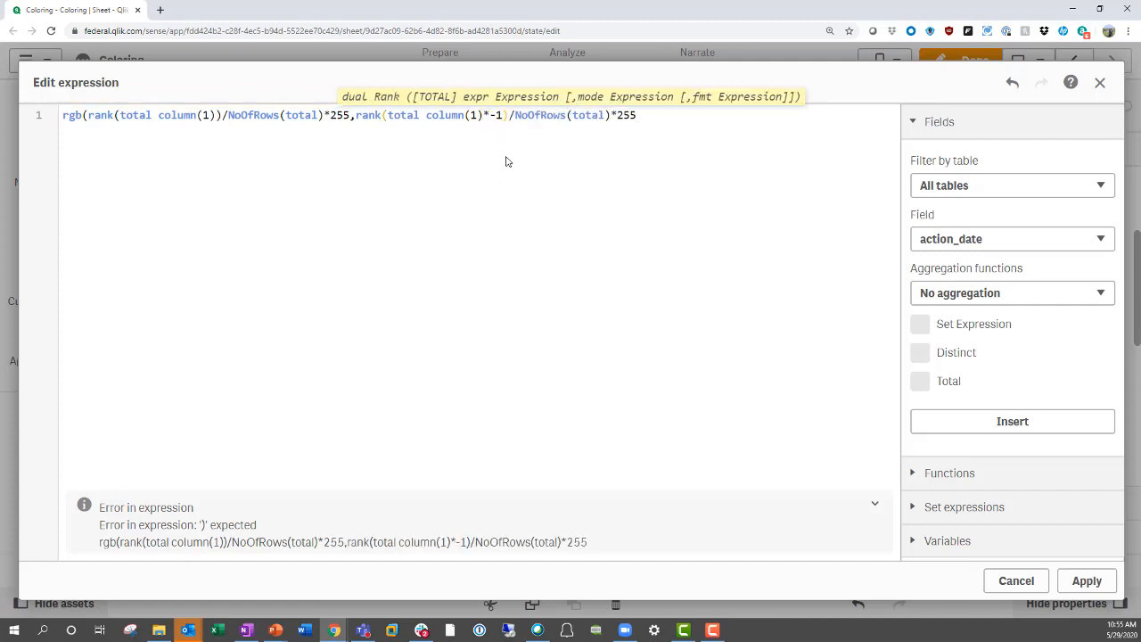
left_click(678, 144)
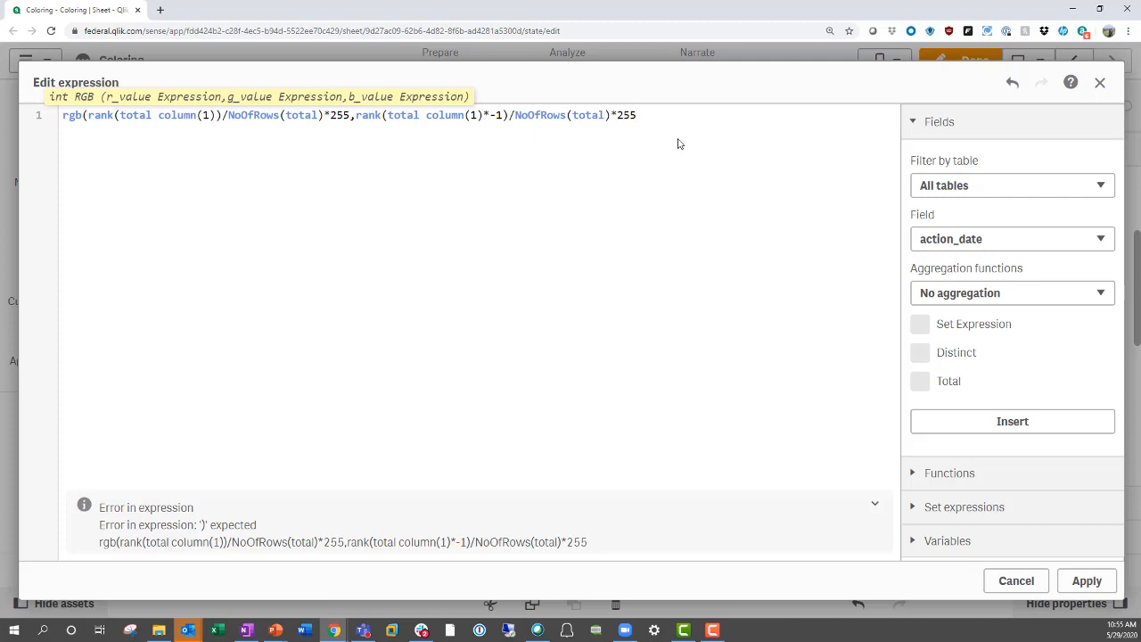
type(",0)")
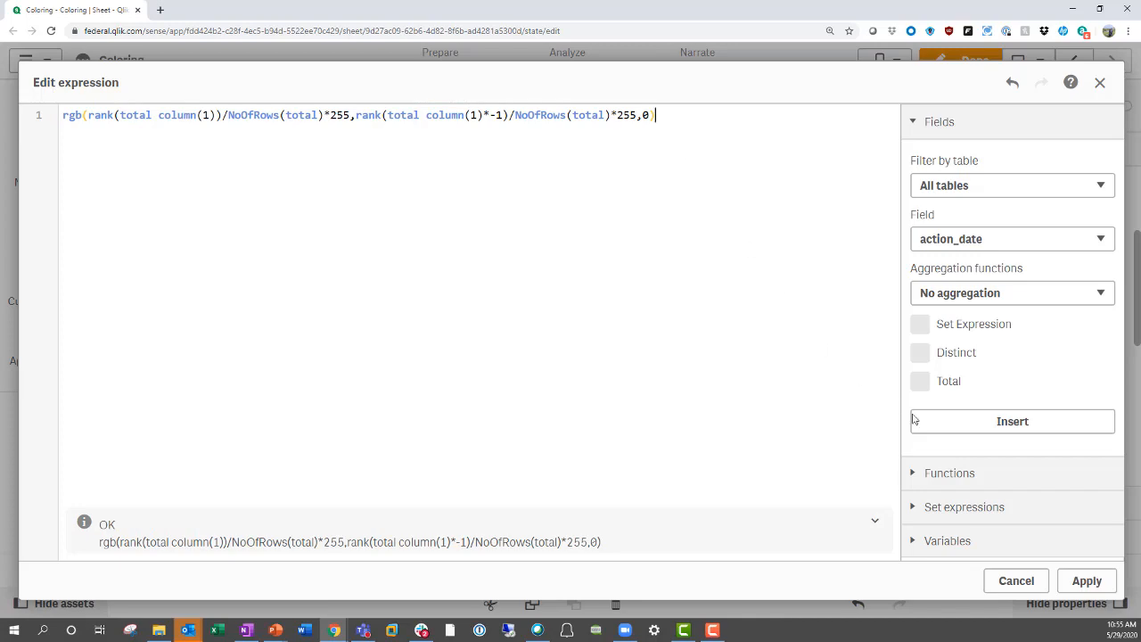
left_click(1084, 581)
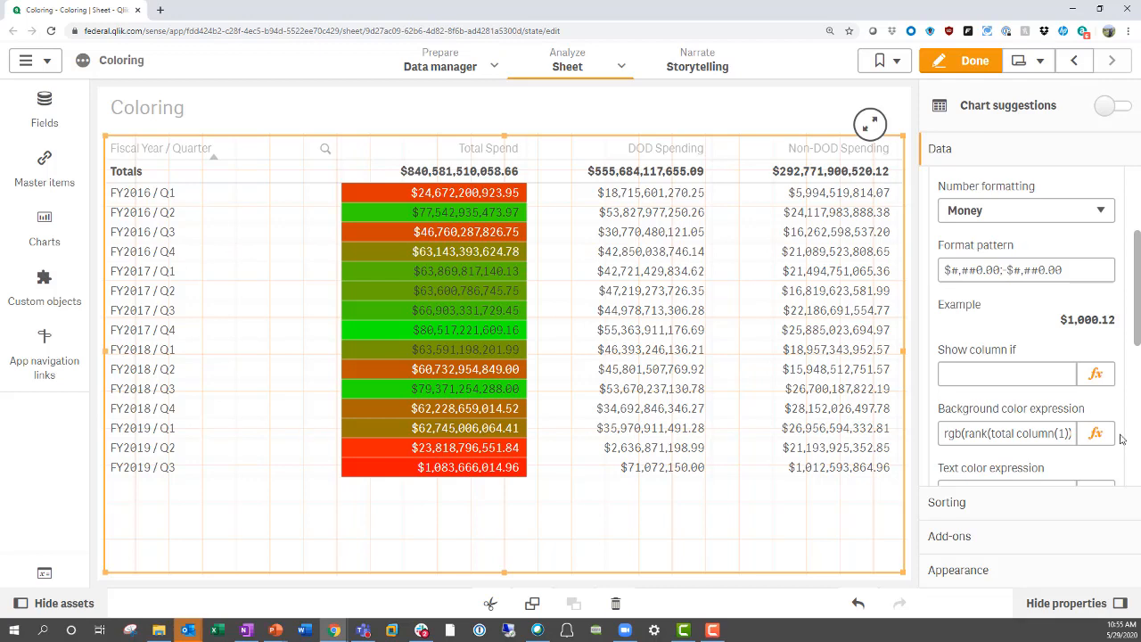
- Begin a background color expression for the DOD Spending column with colormix2(rank(total column(2))
scroll(1010, 310, "up", 5)
left_click(986, 256)
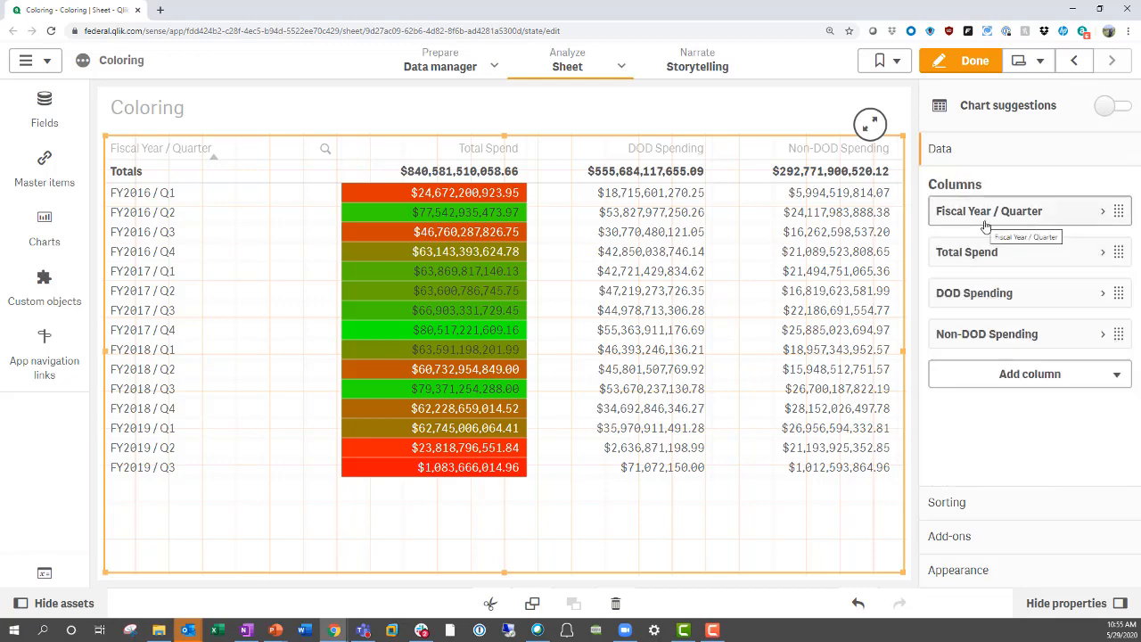
left_click(1003, 297)
scroll(1071, 415, "down", 5)
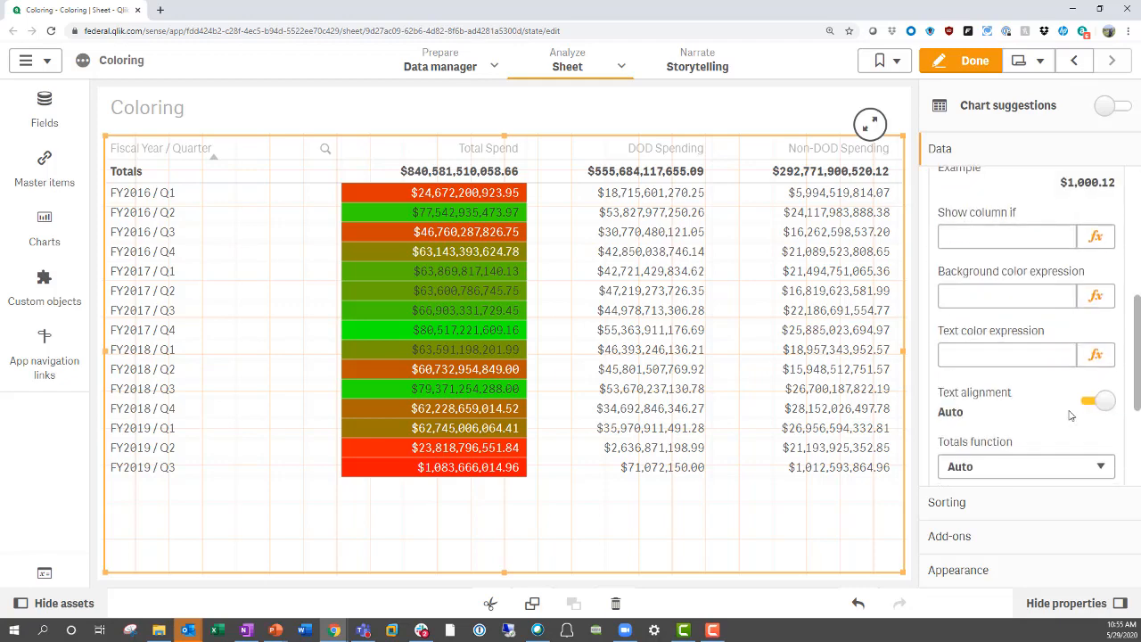
left_click(1093, 308)
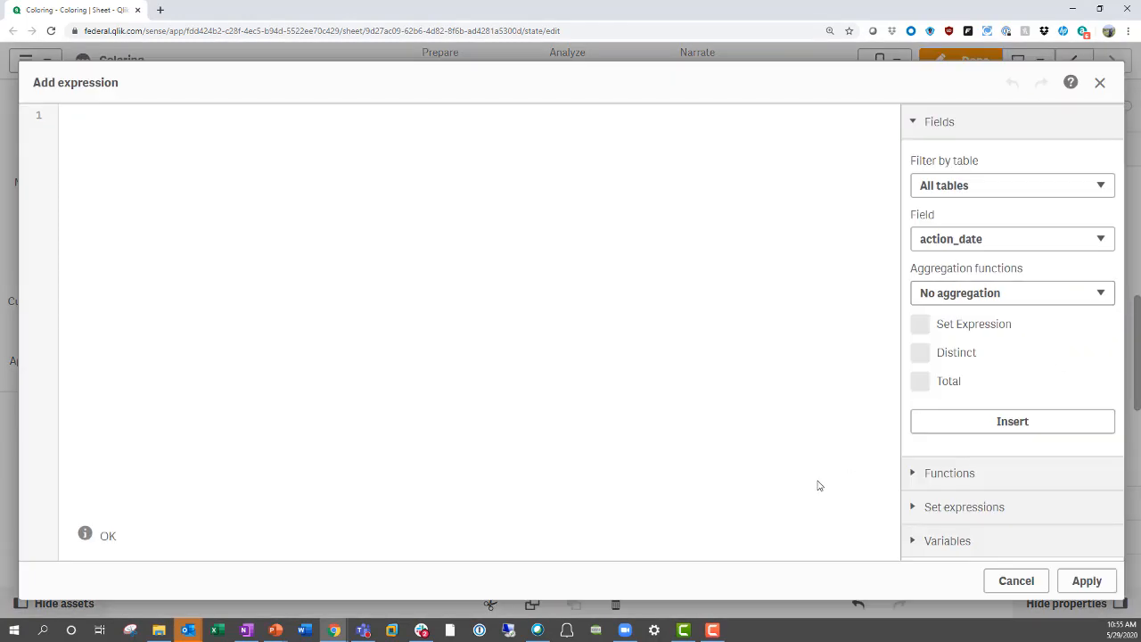
type("colormix")
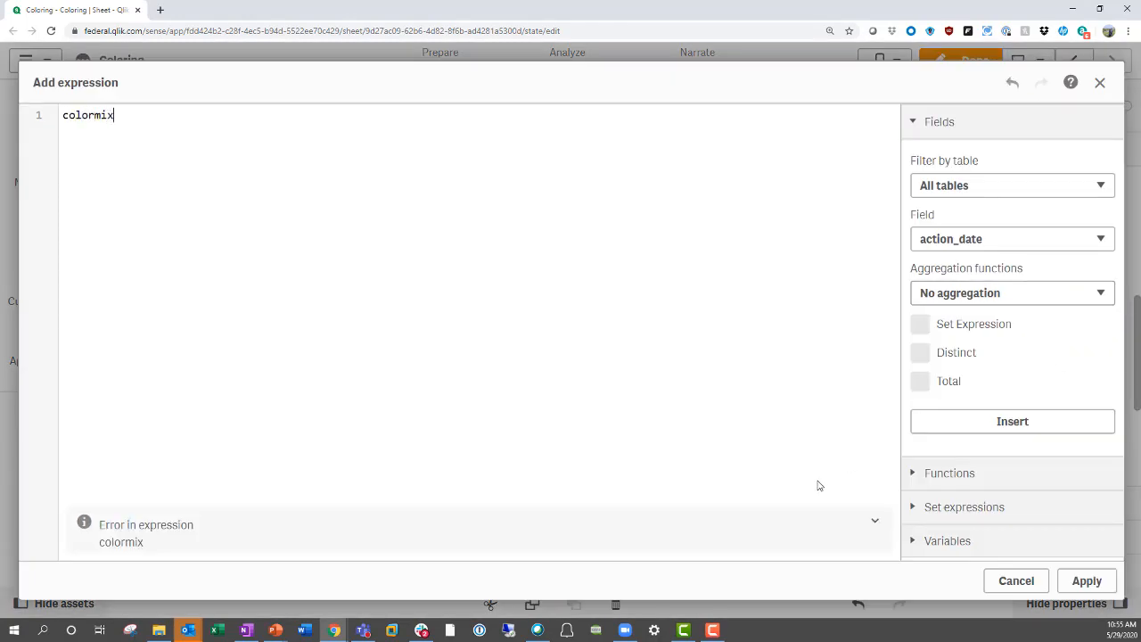
type("2(")
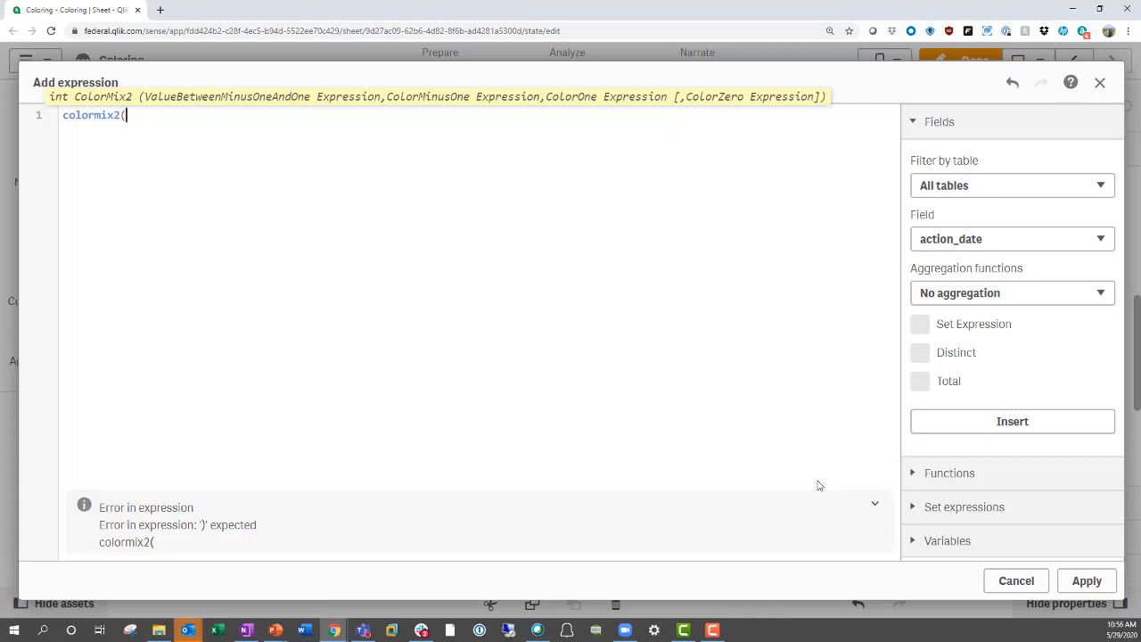
type("rank(")
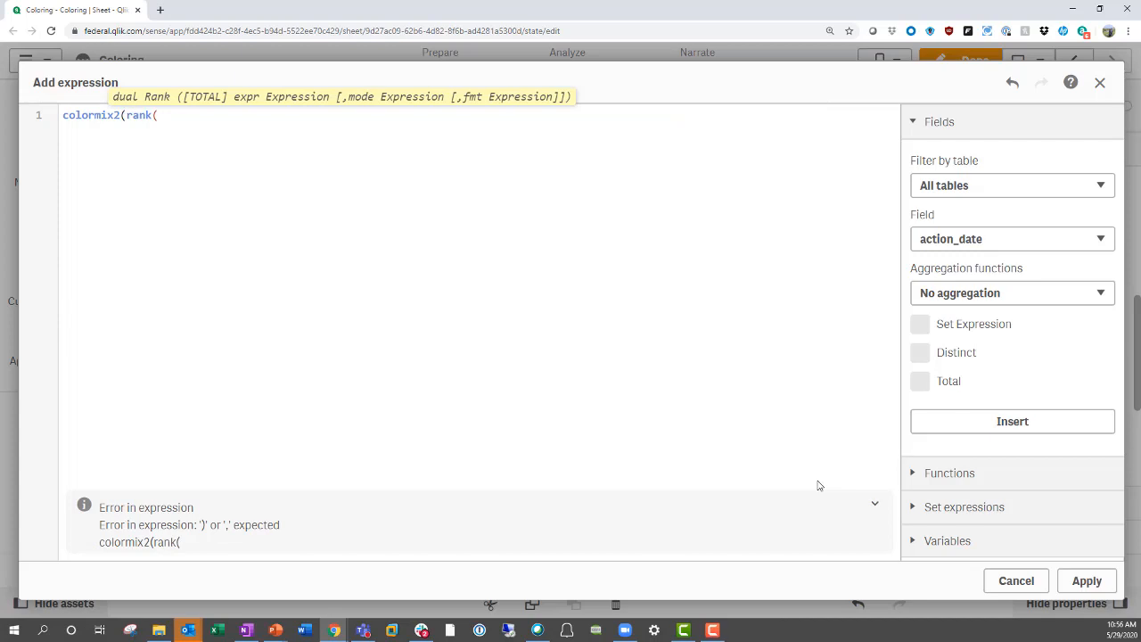
type("total column(2)")
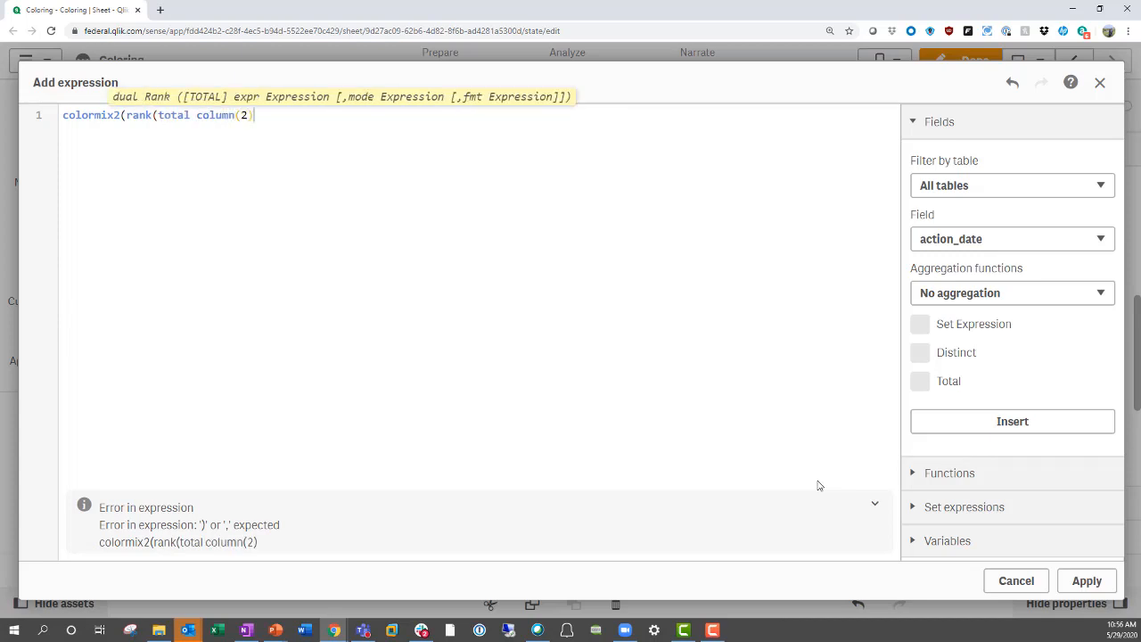
type(")")
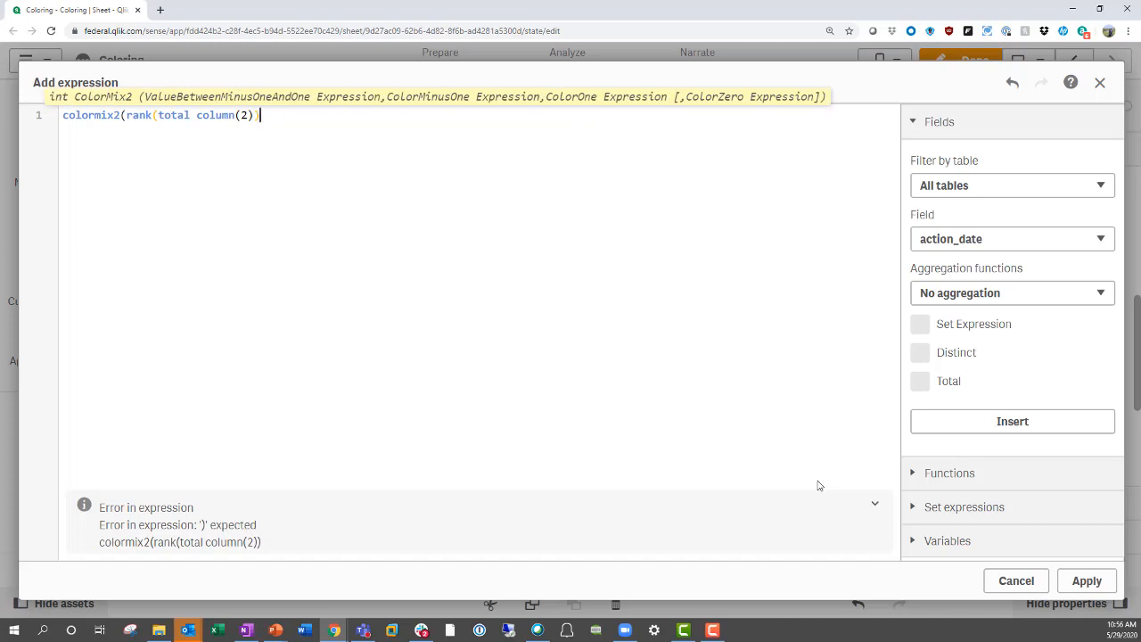
- Divide the rank by NoOfRows(total) and subtract the same ranked ratio based on column(3)
type("/noof")
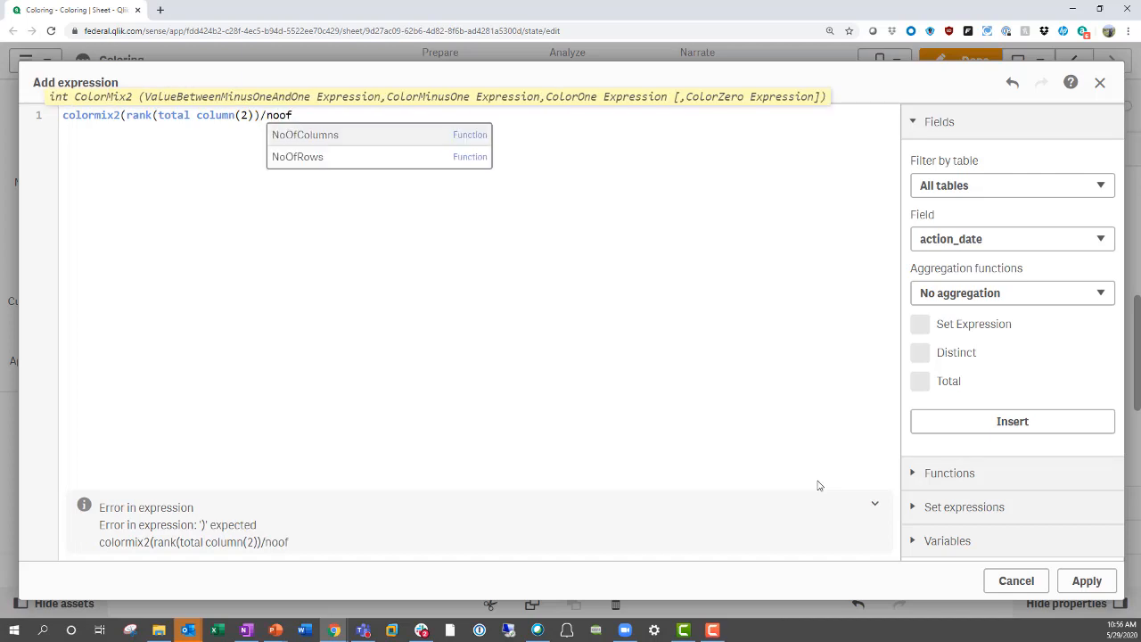
key("Return")
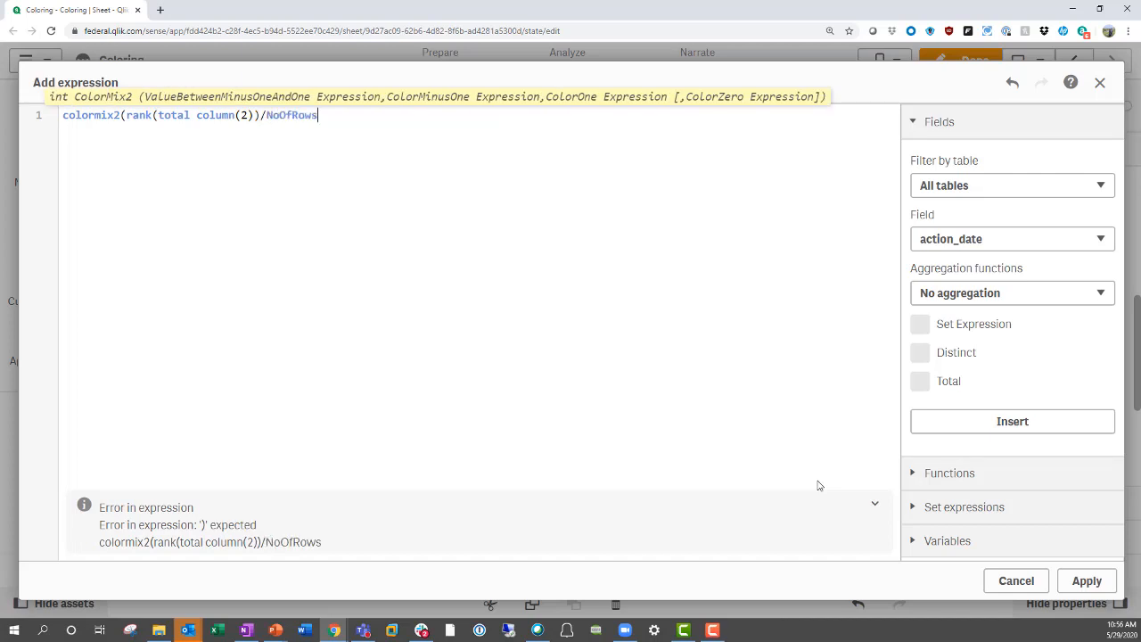
type("(total)-")
left_click_drag(126, 114, 361, 114)
key("ctrl+c")
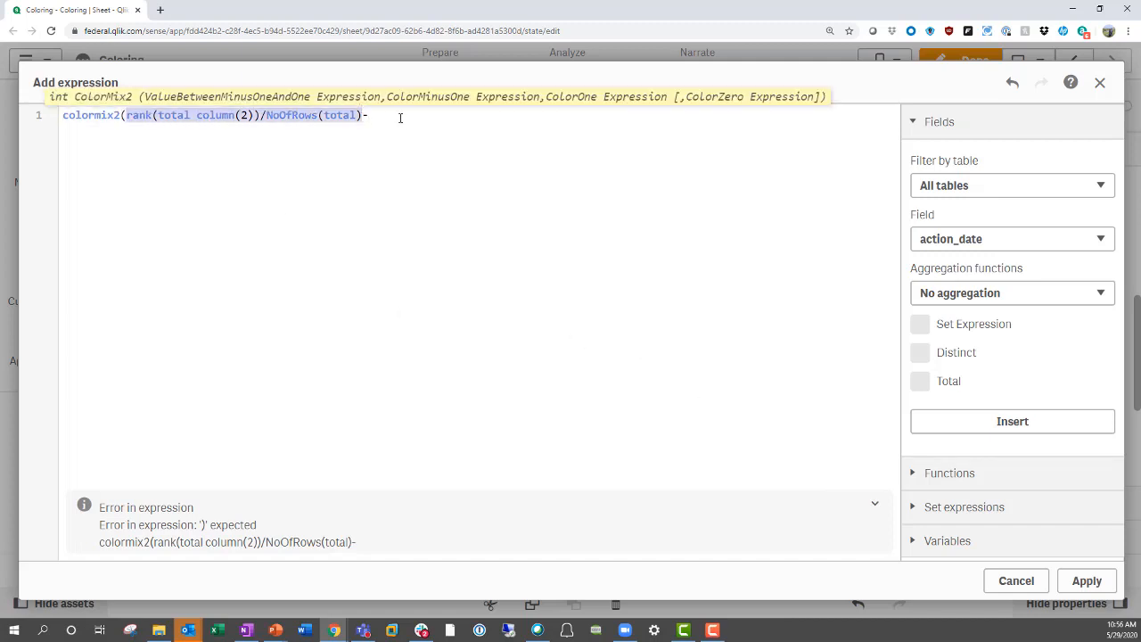
left_click(400, 114)
key("ctrl+v")
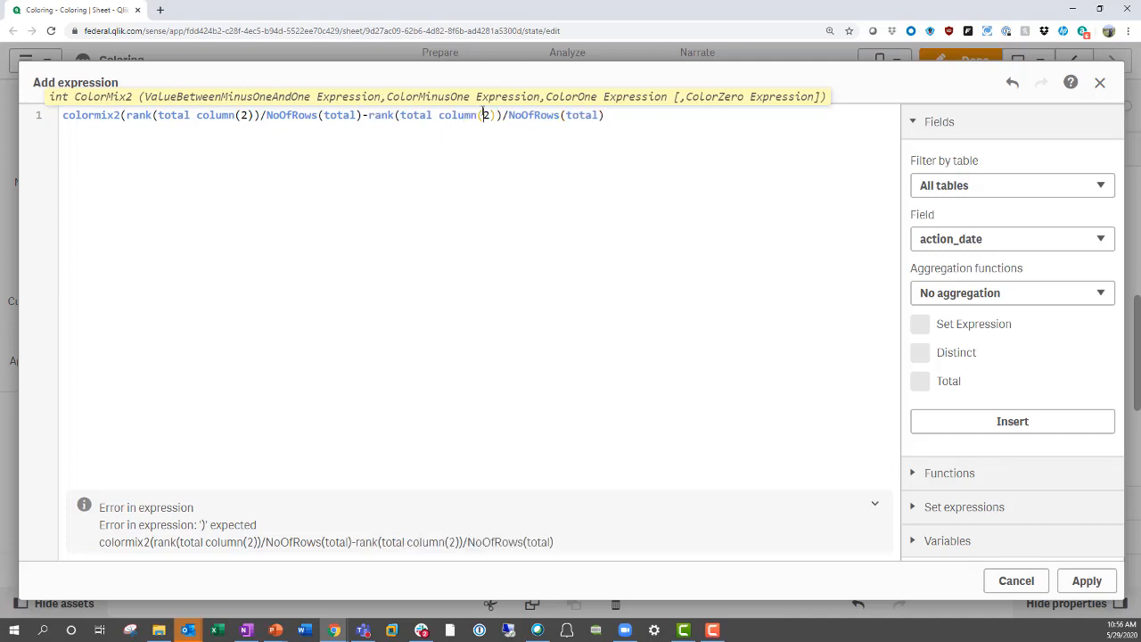
left_click(489, 114)
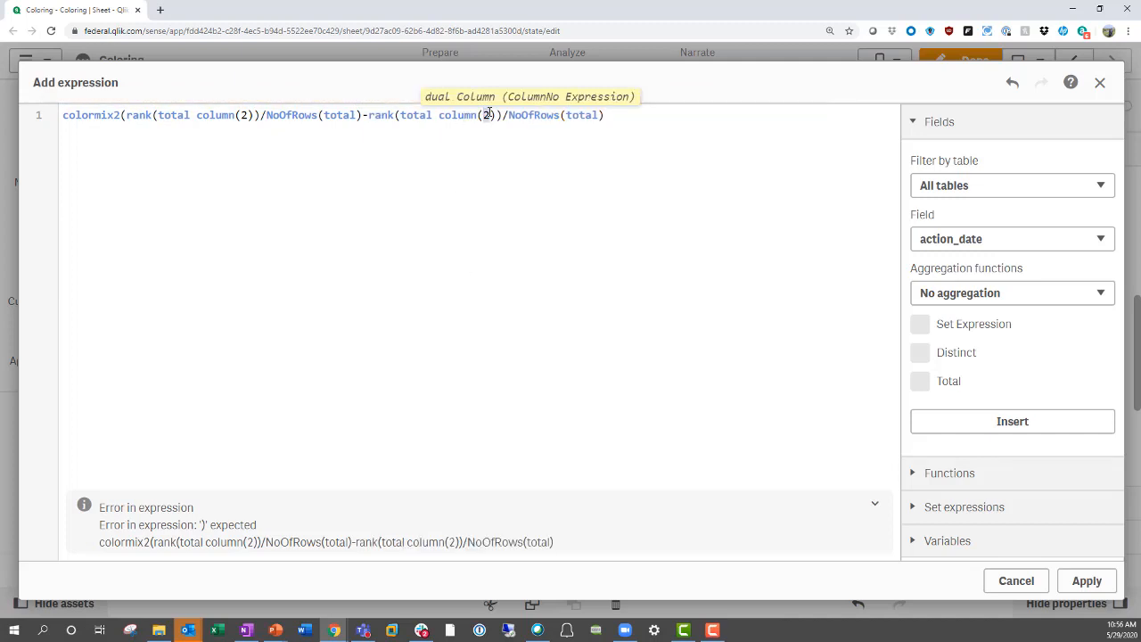
left_click(613, 183)
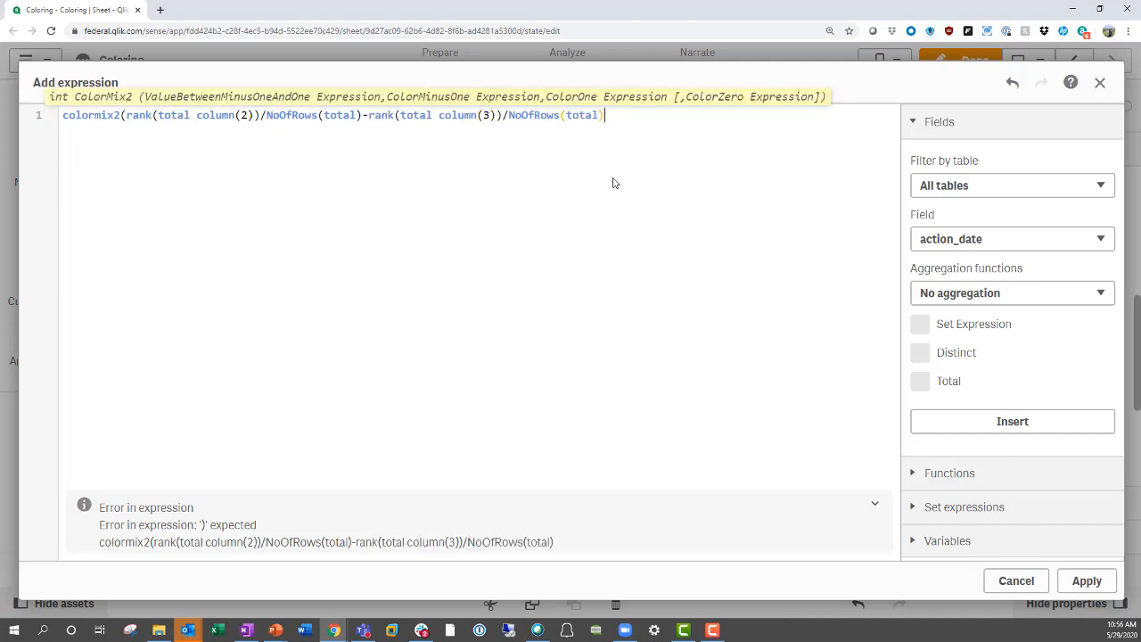
- Add red() and blue() as the colormix2 colors, close the function, and apply the DOD Spending background expression
type(",")
type("red().")
key("BackSpace")
type(",blue()")
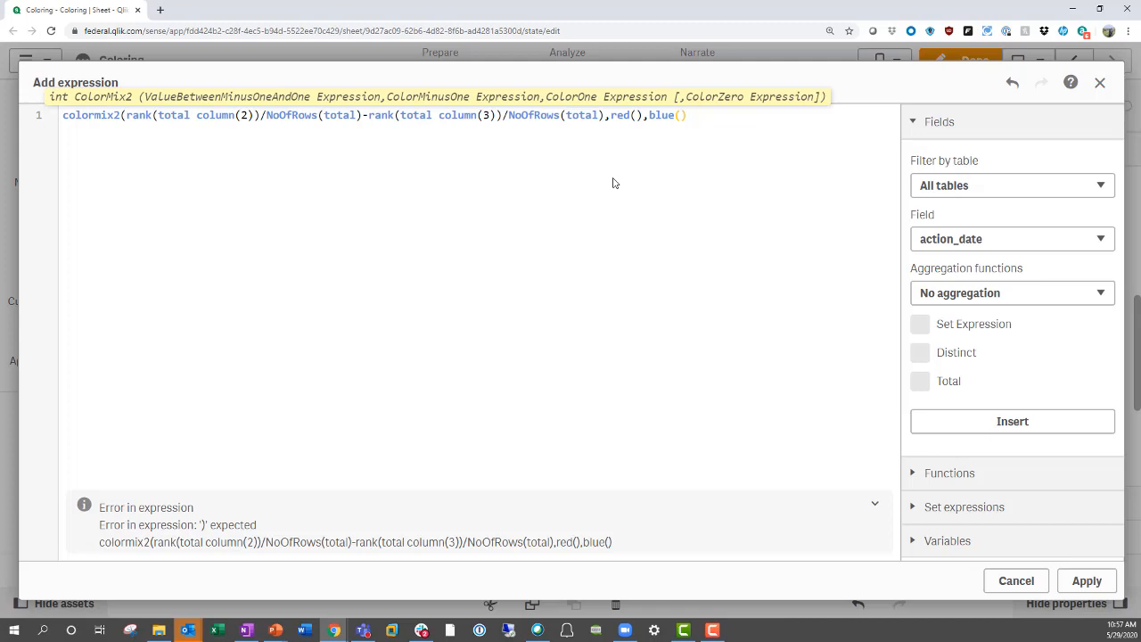
type(")")
left_click(1086, 582)
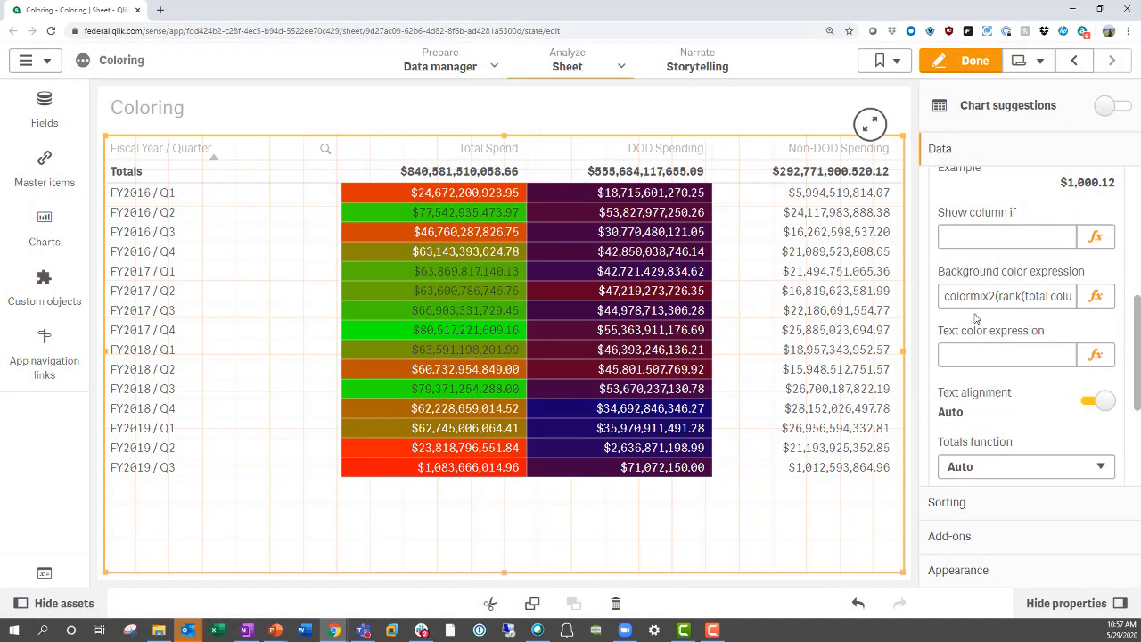
- Add white() as the zero color in the DOD Spending colormix2 expression and apply it
left_click(1096, 296)
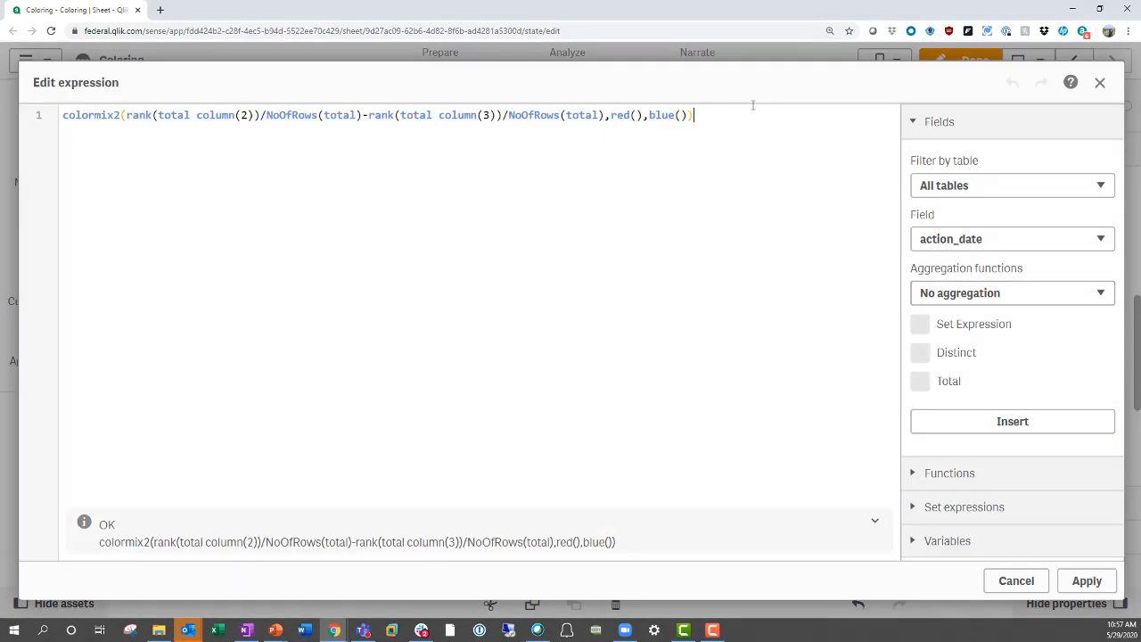
left_click(688, 117)
type(",white()")
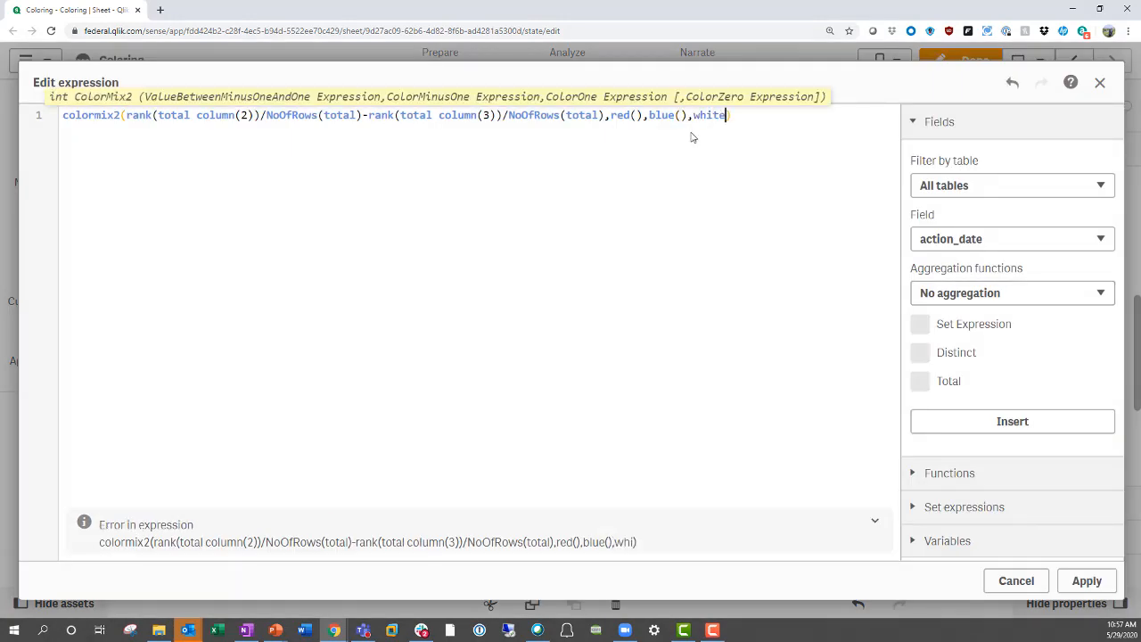
left_click(1087, 581)
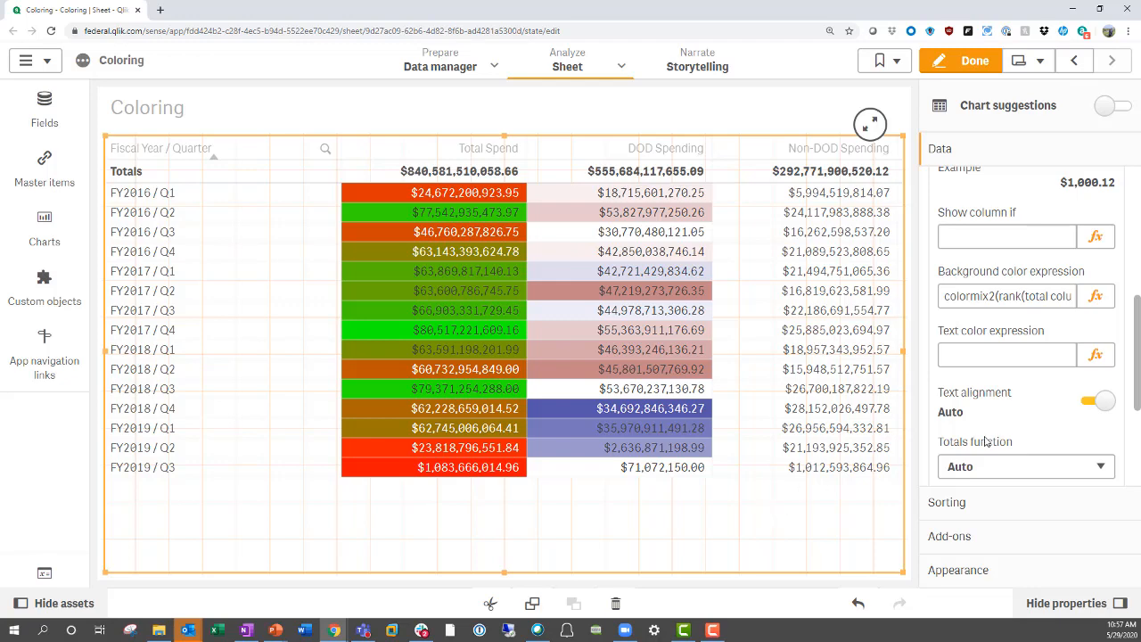
- Begin a background color expression for the Non-DOD Spending column with rgb(rank(total column(2))/NoOfRows(total)
scroll(990, 440, "up", 3)
left_click(952, 243)
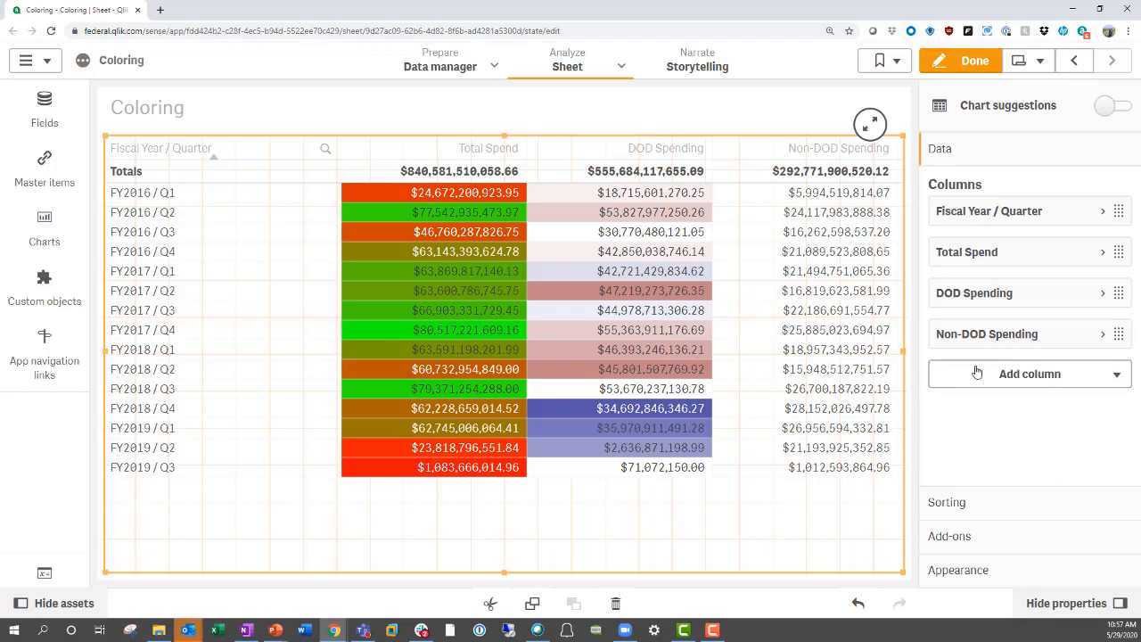
left_click(1000, 339)
scroll(1004, 359, "down", 5)
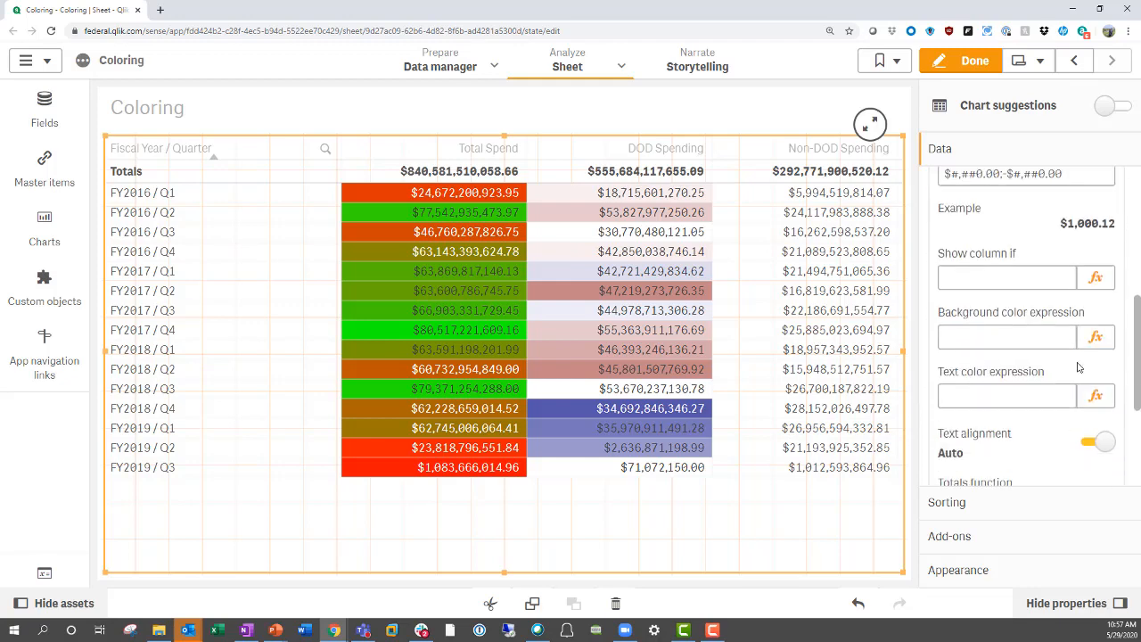
left_click(1096, 342)
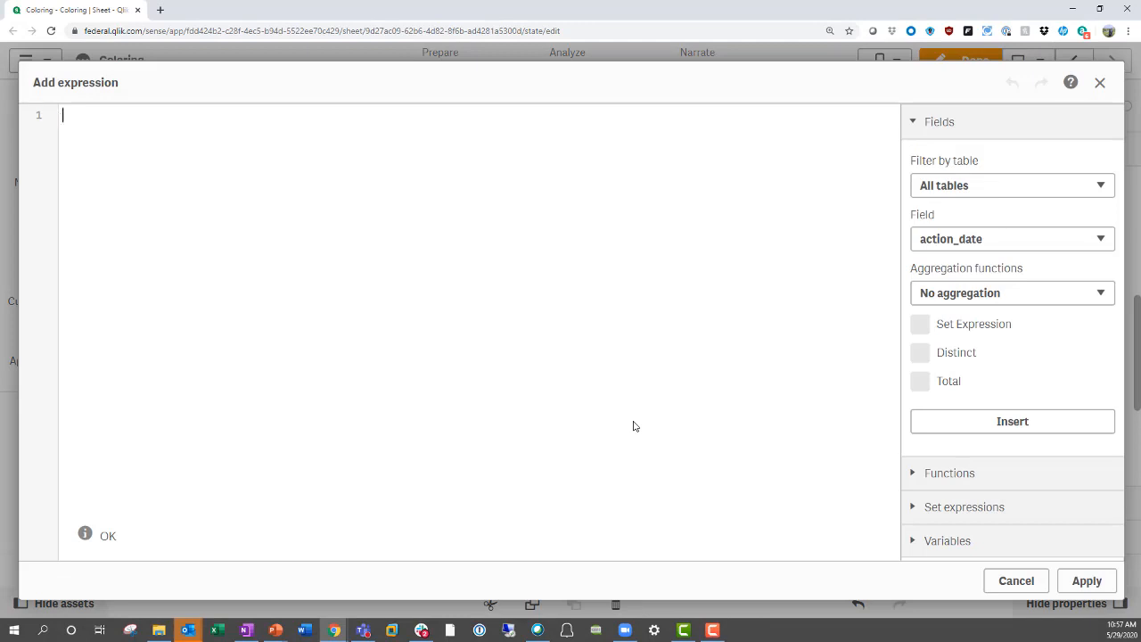
type("rgb")
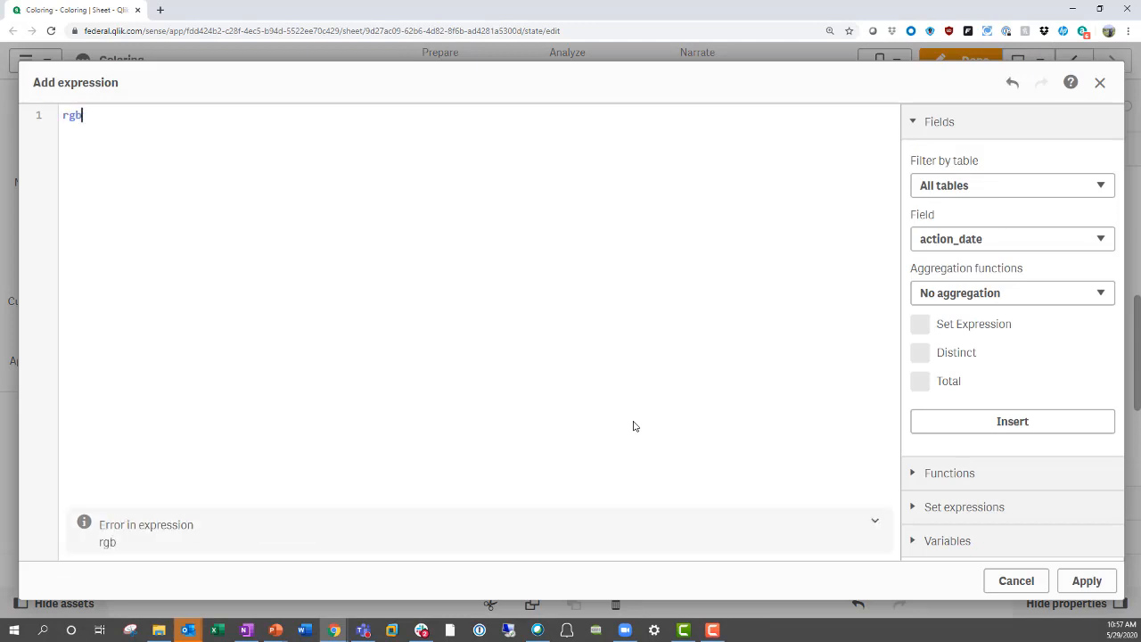
type("(")
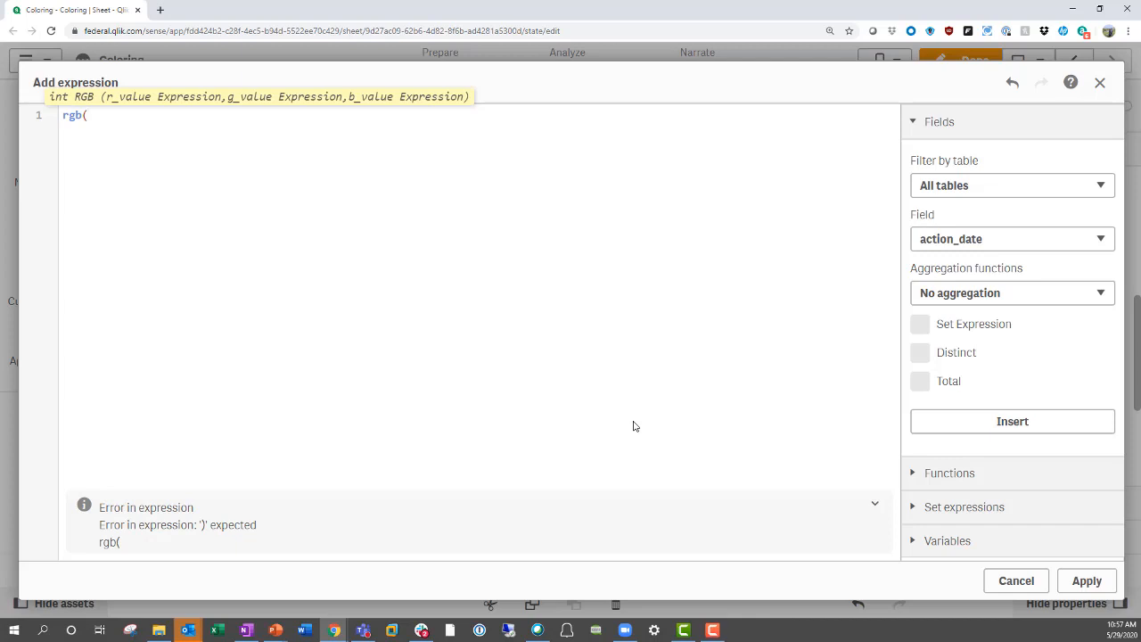
type("rank(total column(2))/NoOfRows(total)")
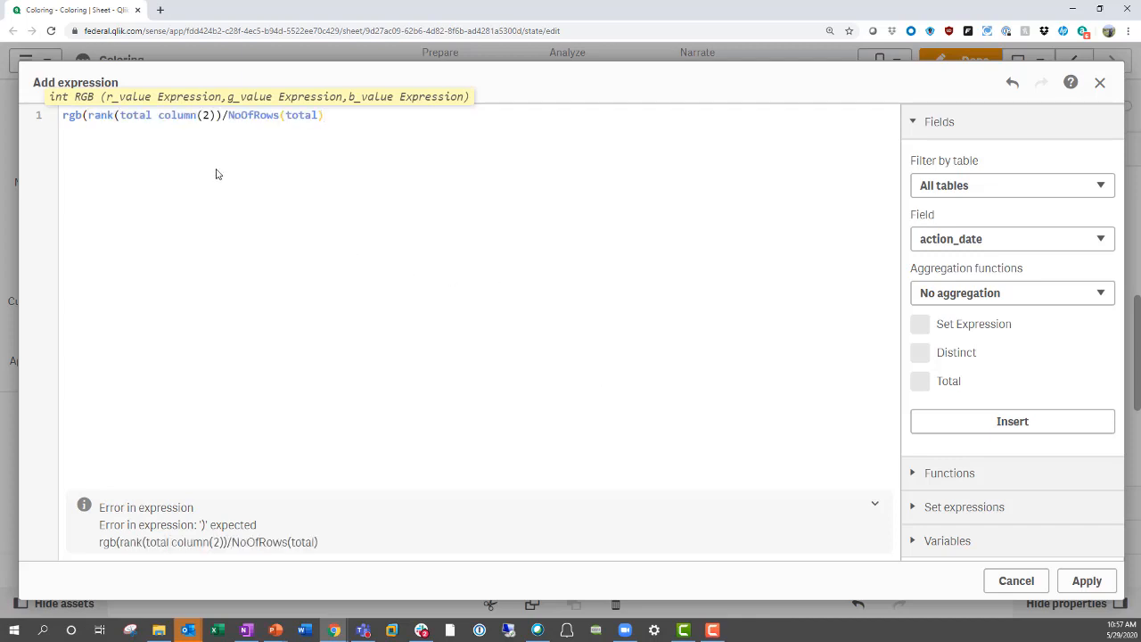
- Change the ranked value in the rgb red component to column(2)-column(3)
left_click(216, 115)
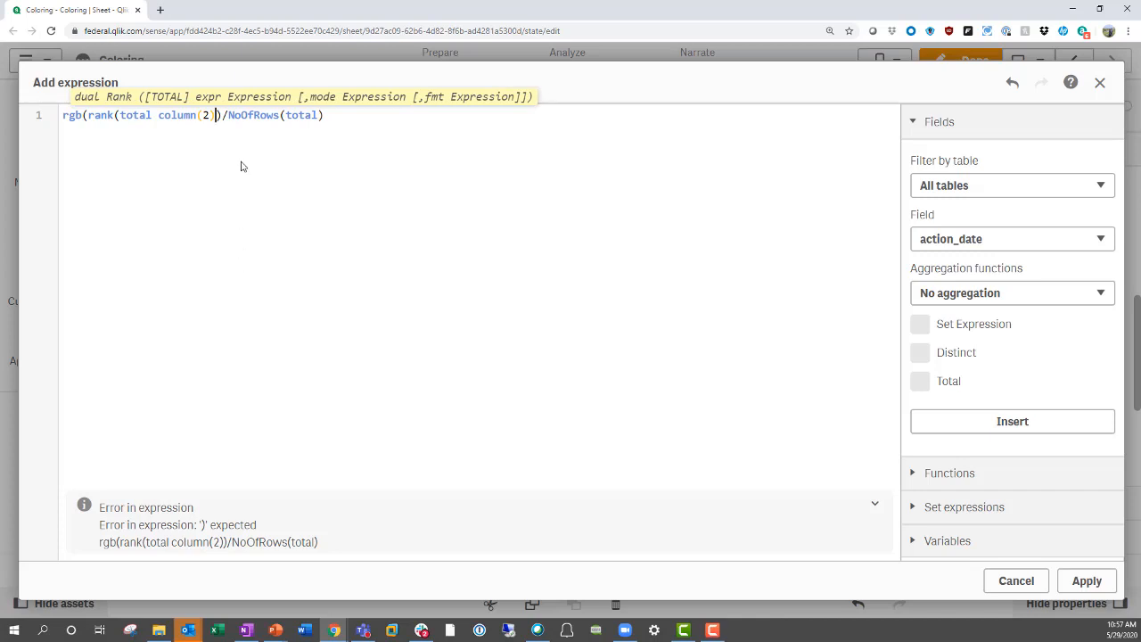
type("-co")
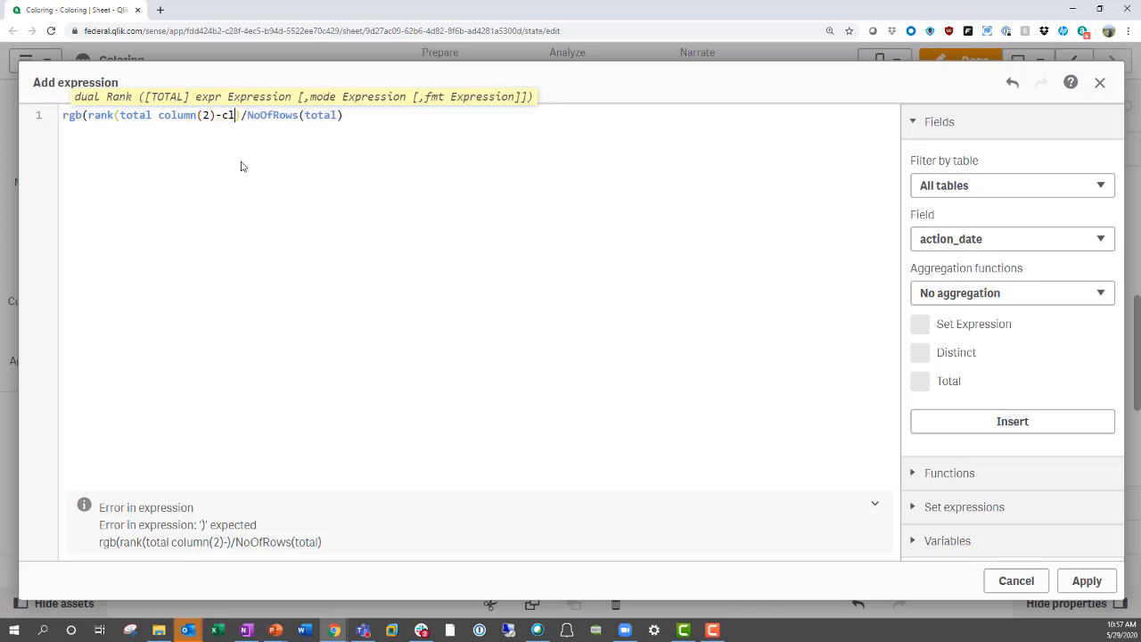
type("lumn")
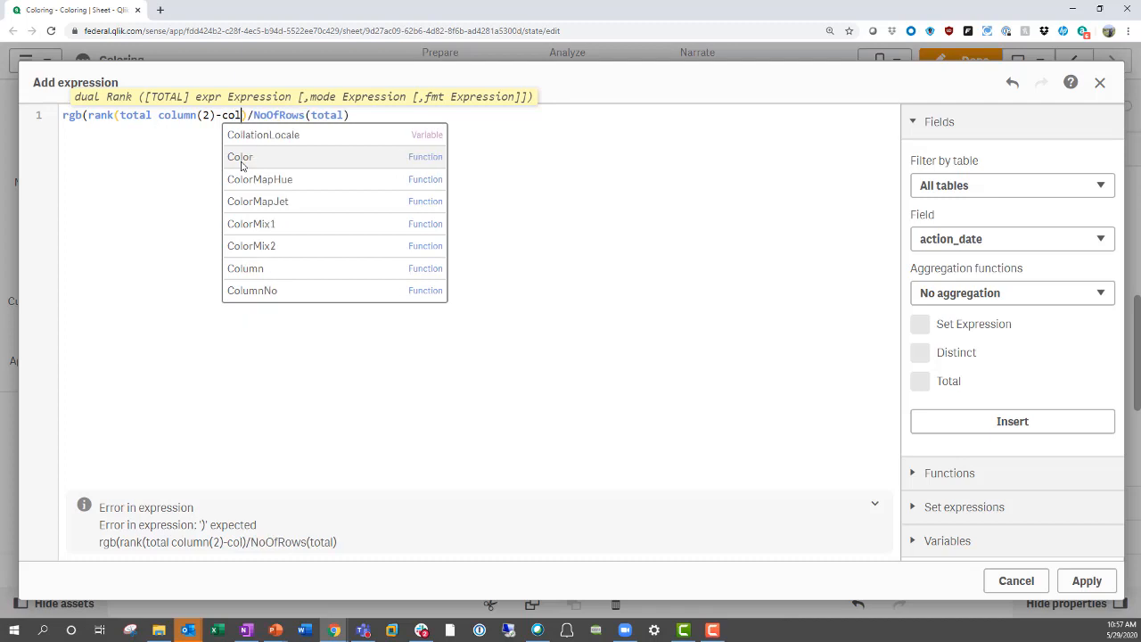
type("(3)")
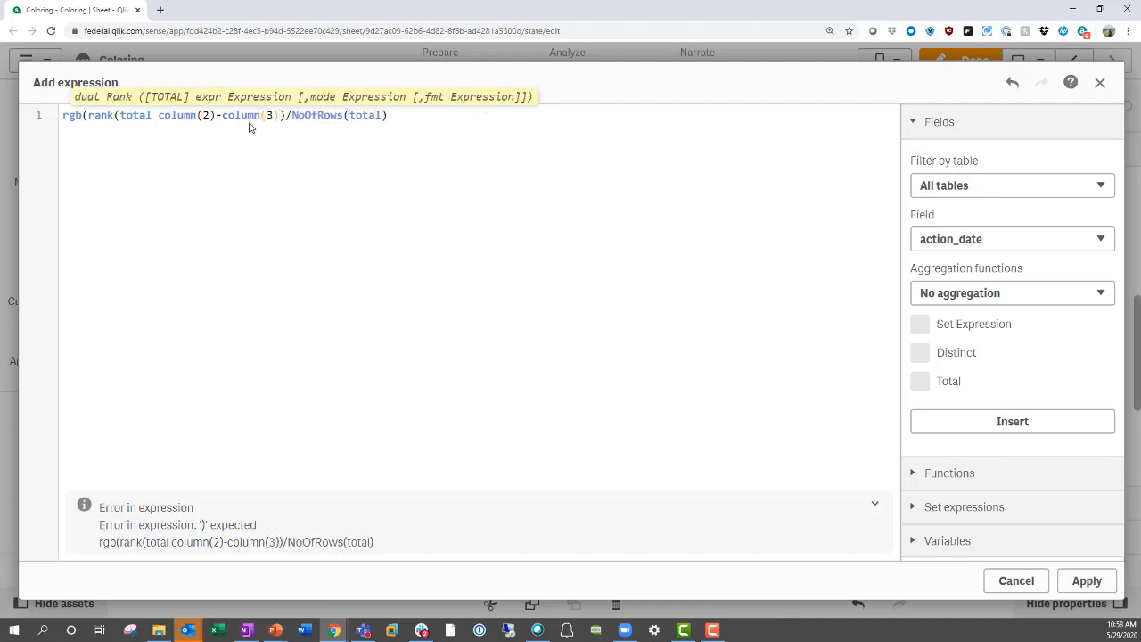
left_click(285, 115)
type(")")
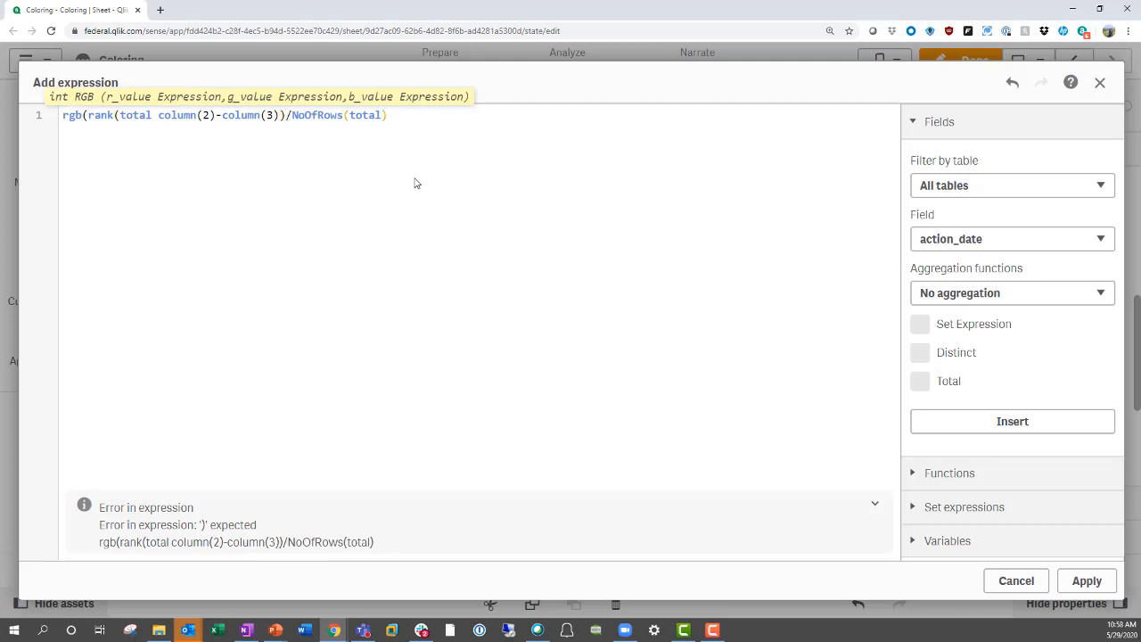
- Scale the red component by 255, set green to 0, and add rank(total column(3)-column(2))/NoOfRows(total) as the blue component
type("*255,0,")
type("rank(total column(2))/NoOfRows(total)")
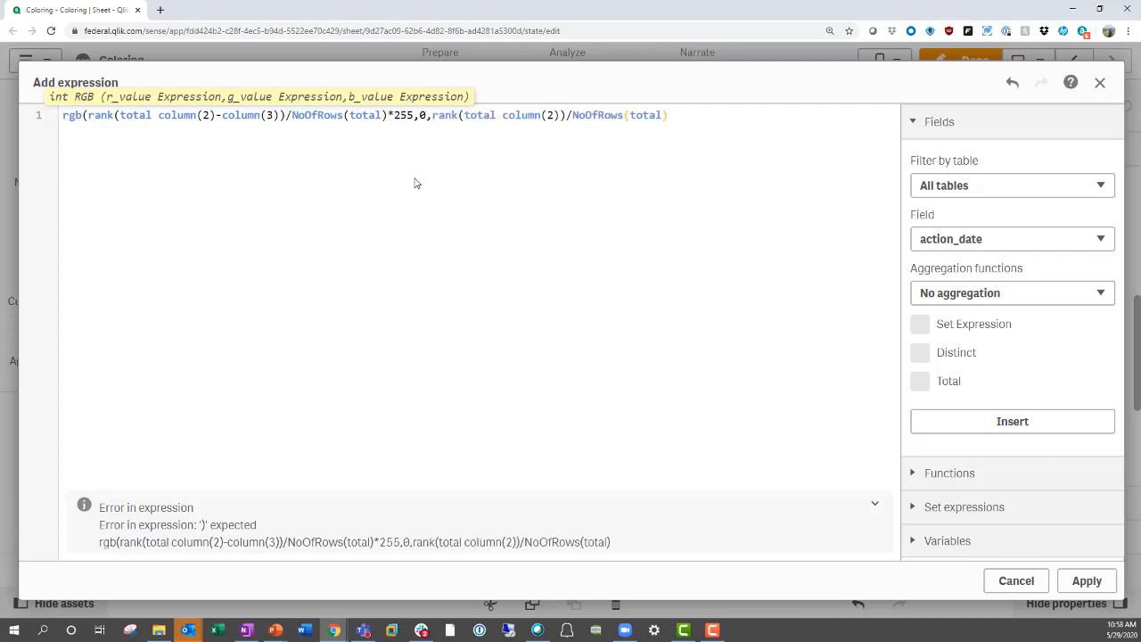
left_click(503, 115)
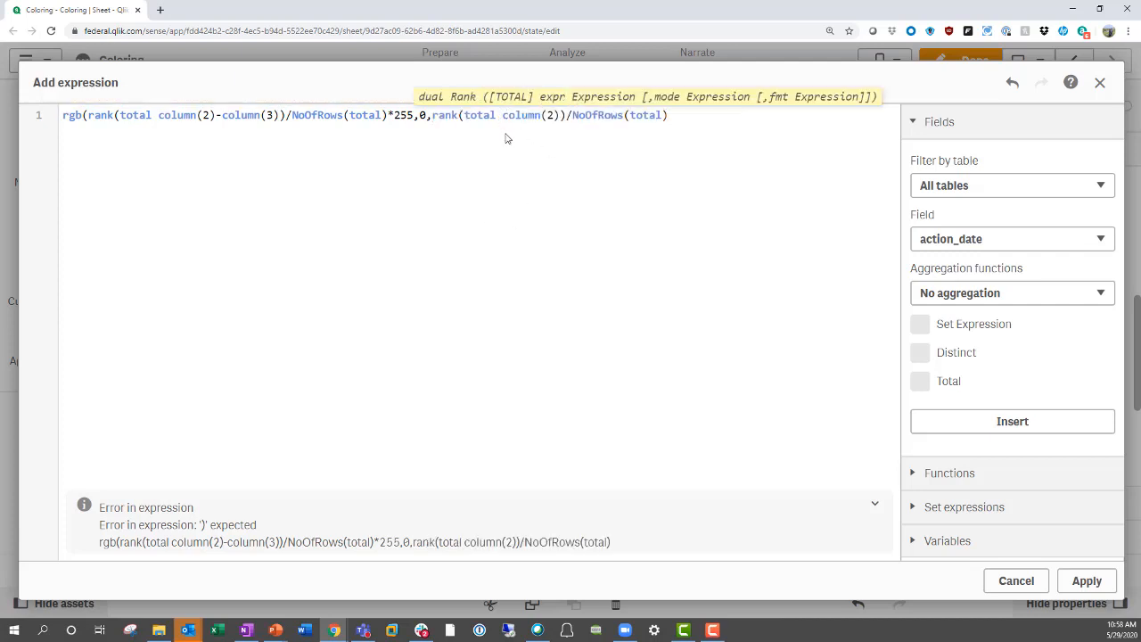
type("column")
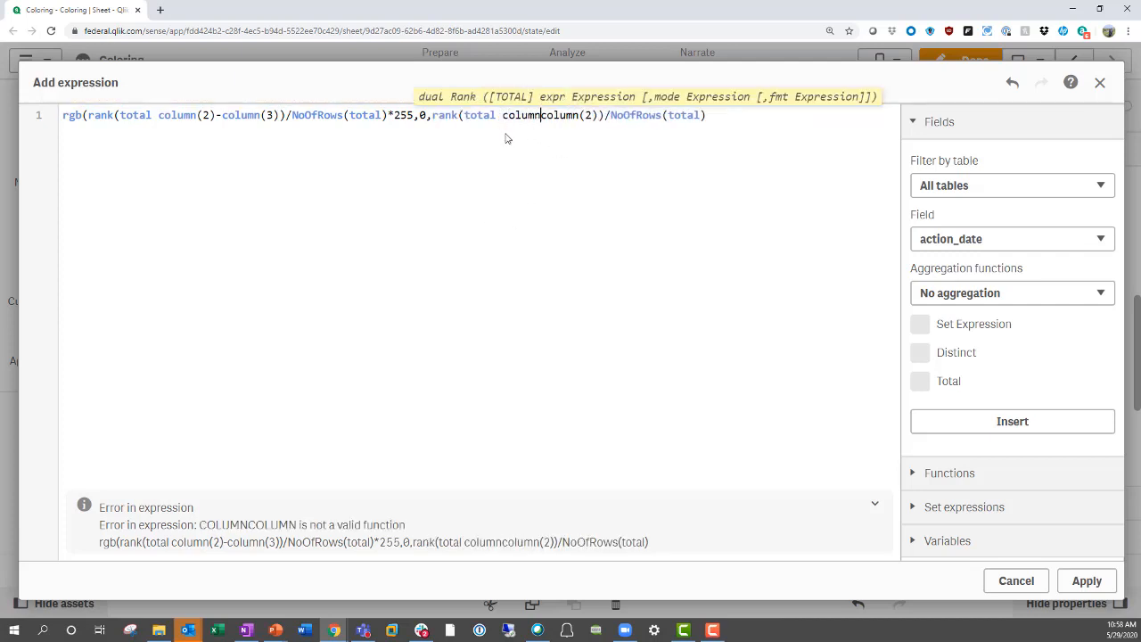
type("(3)-")
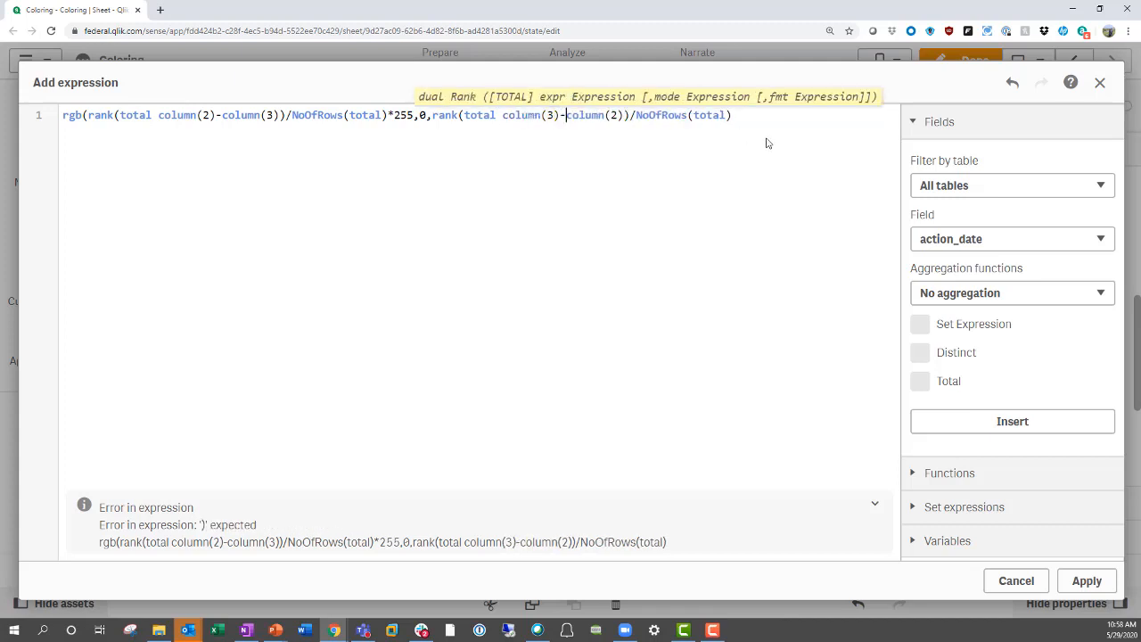
- Multiply the blue component by 255, close the rgb function, and apply the Non-DOD Spending background expression
left_click(747, 116)
type("*255)")
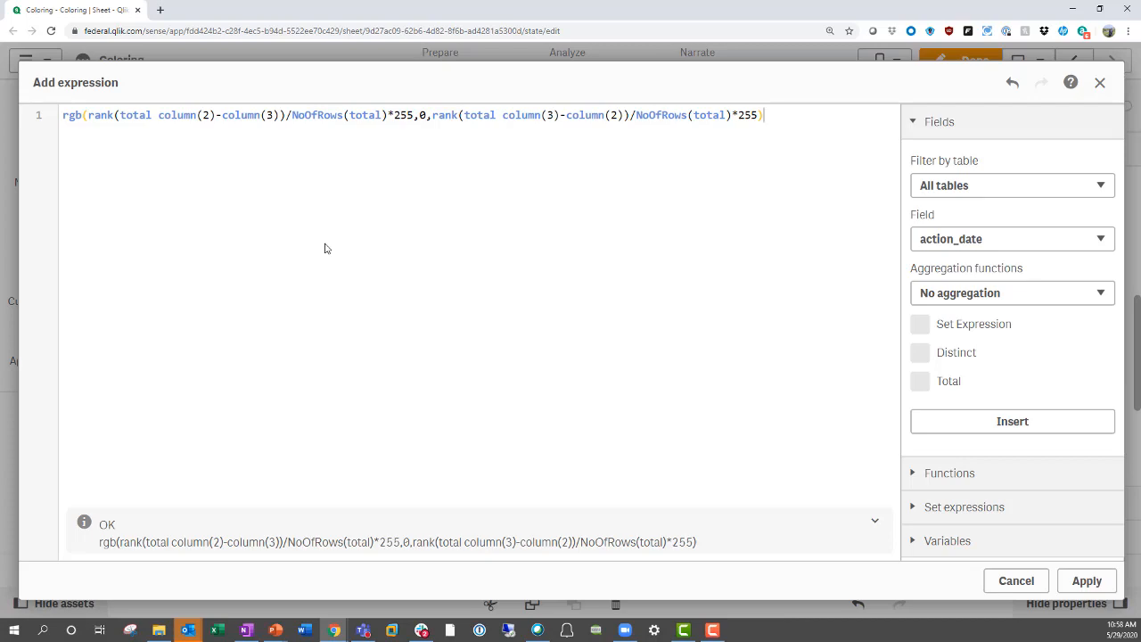
left_click(1087, 581)
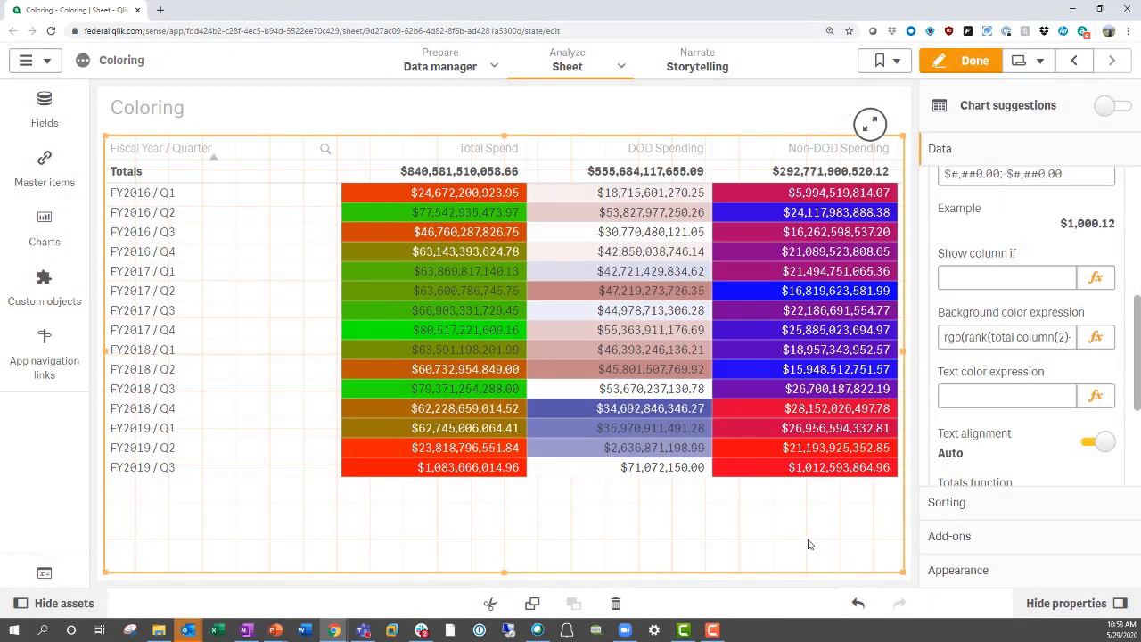